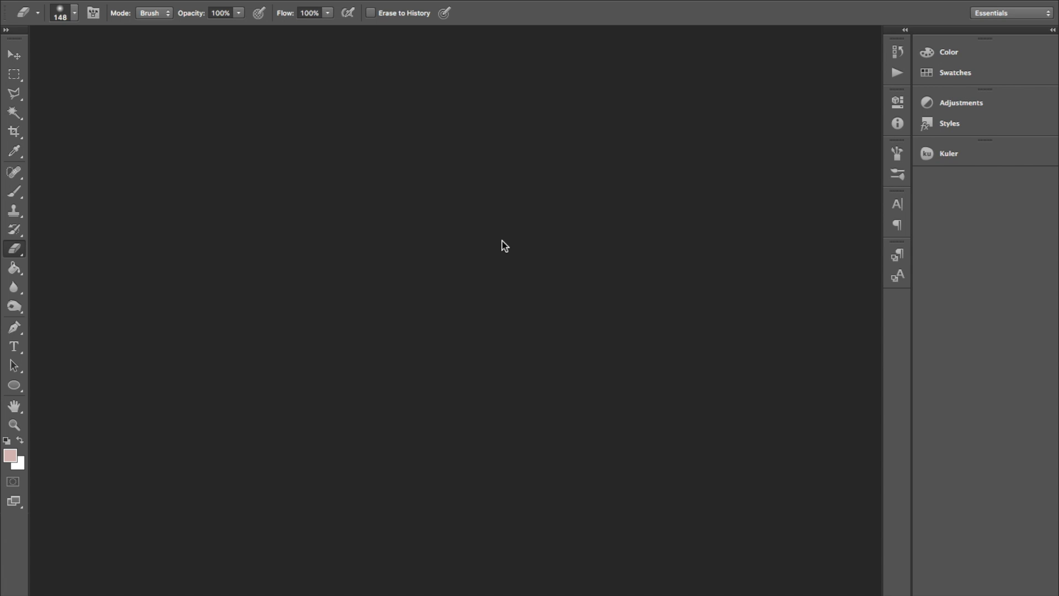
- Open the portrait photo DSC_0209.JPG from the Downloads folder
key("super+o")
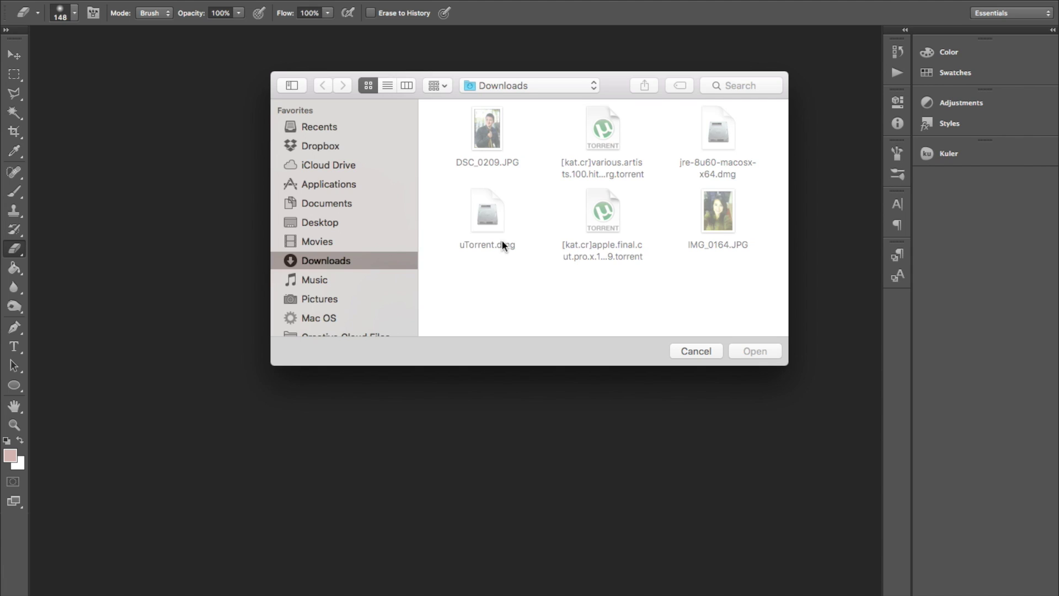
double_click(491, 134)
left_click(194, 168)
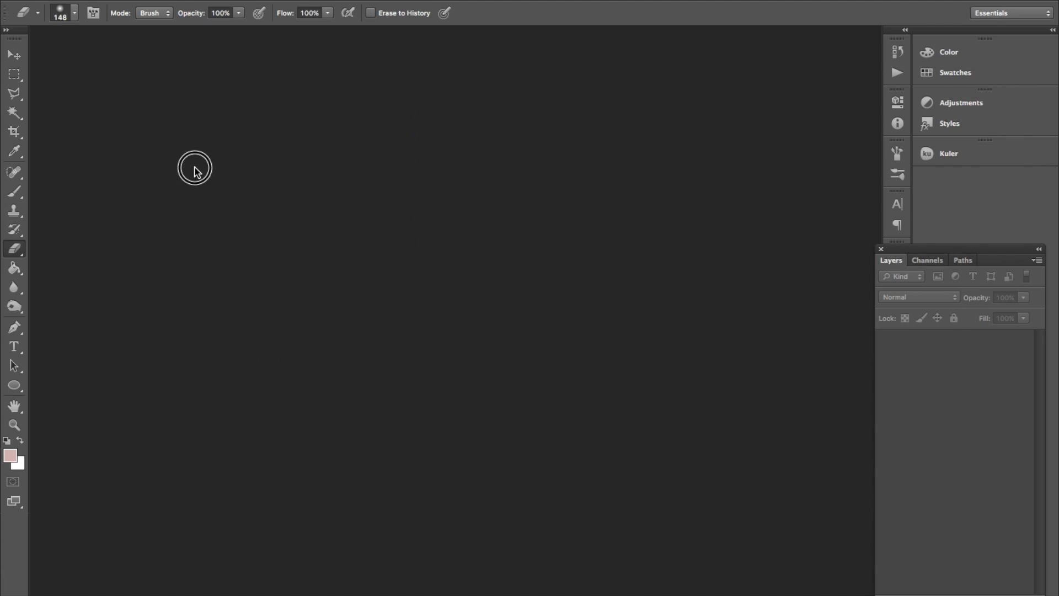
key("super+o")
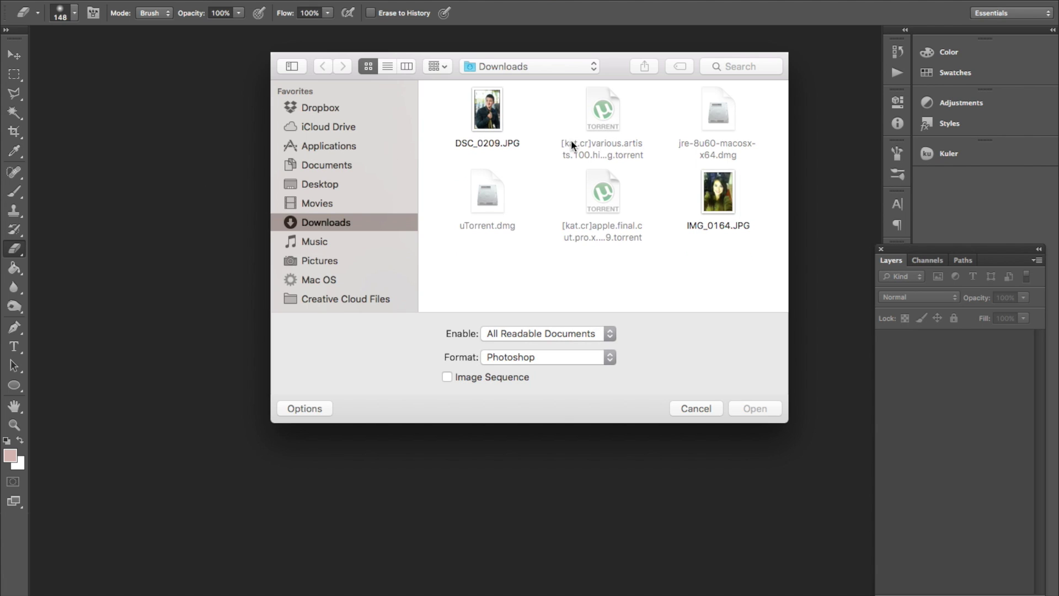
left_click(491, 113)
left_click(764, 410)
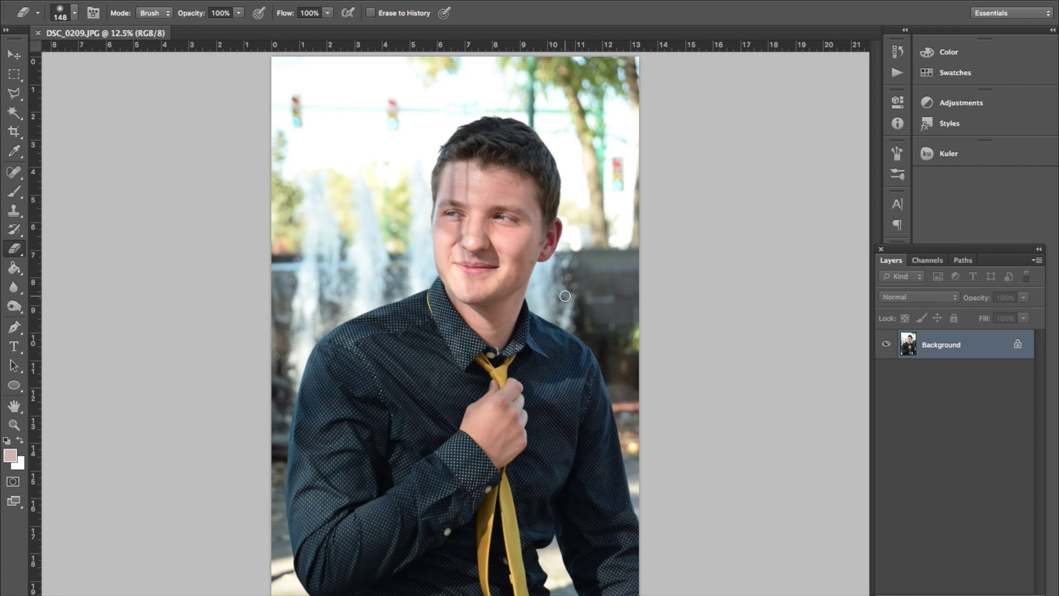
- Examine the portrait as a whole and the shadow streaks across the man's face up close
scroll(417, 265, "up", 10)
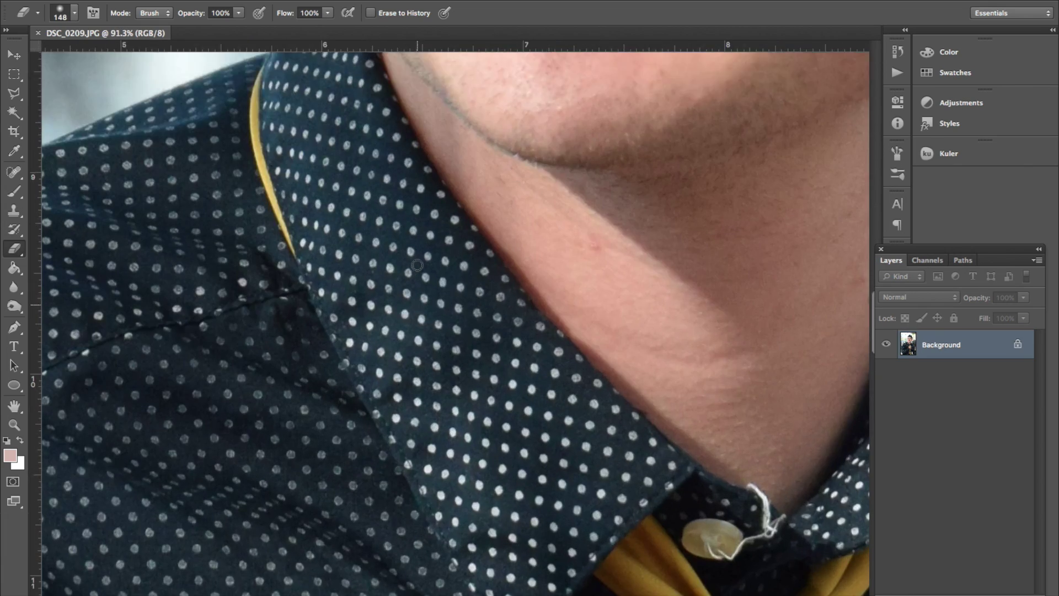
scroll(417, 265, "down", 10)
scroll(417, 266, "up", 3)
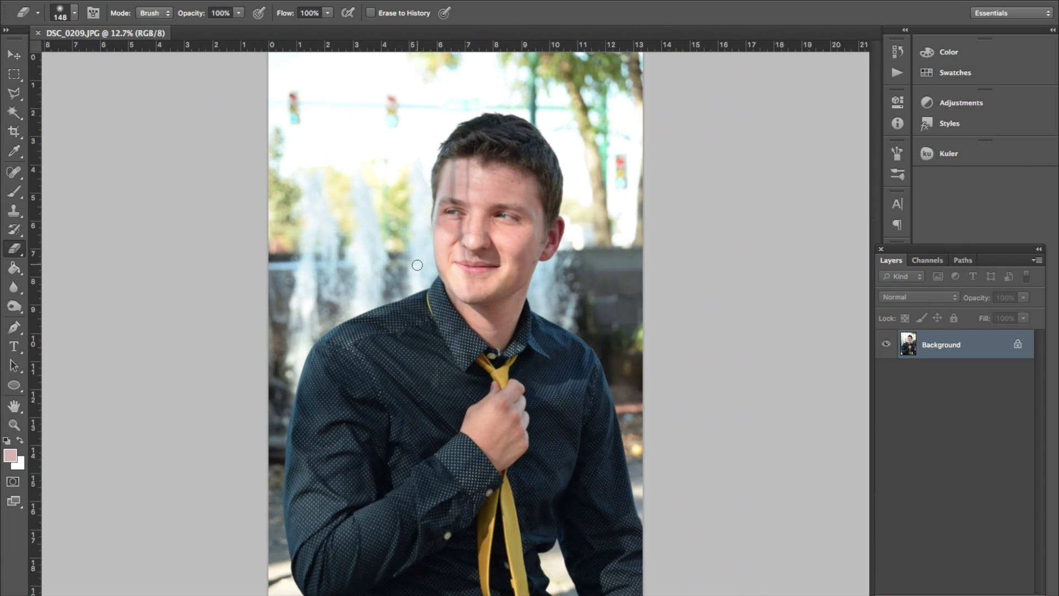
scroll(418, 266, "down", 2)
scroll(417, 266, "up", 1)
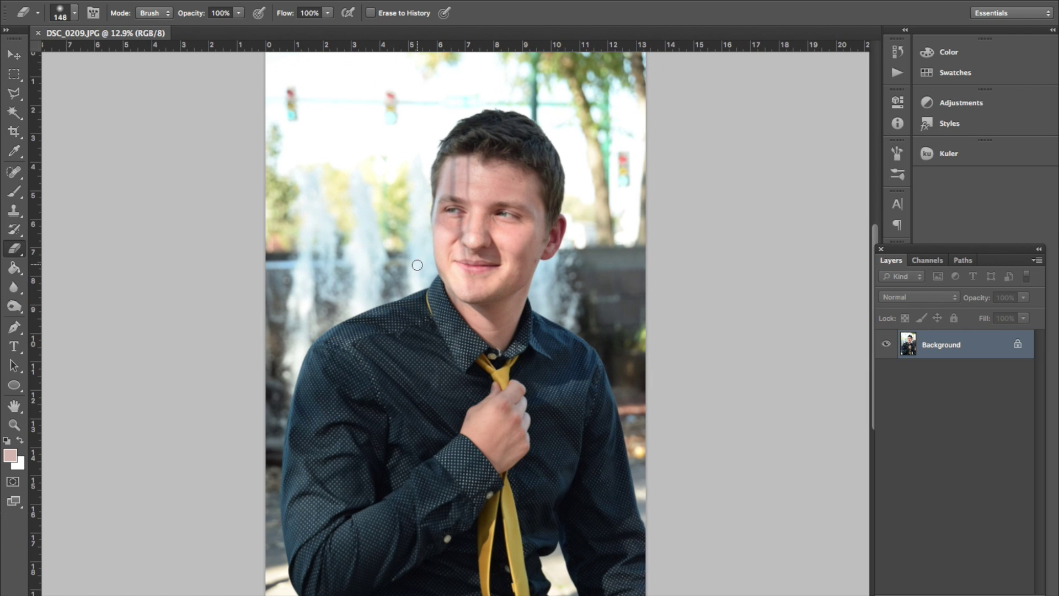
scroll(417, 265, "up", 5)
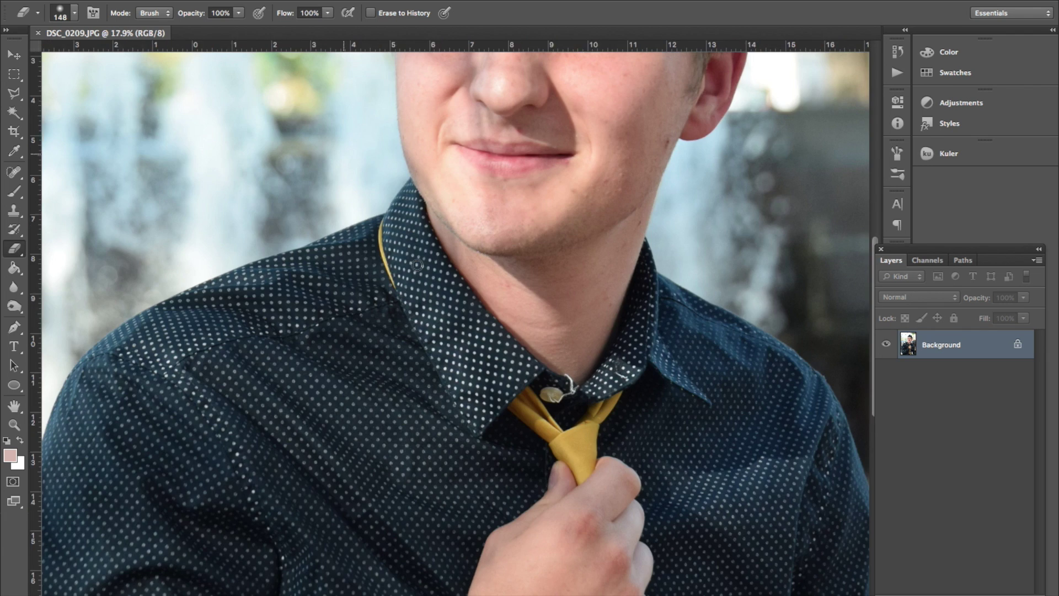
scroll(508, 232, "up", 5)
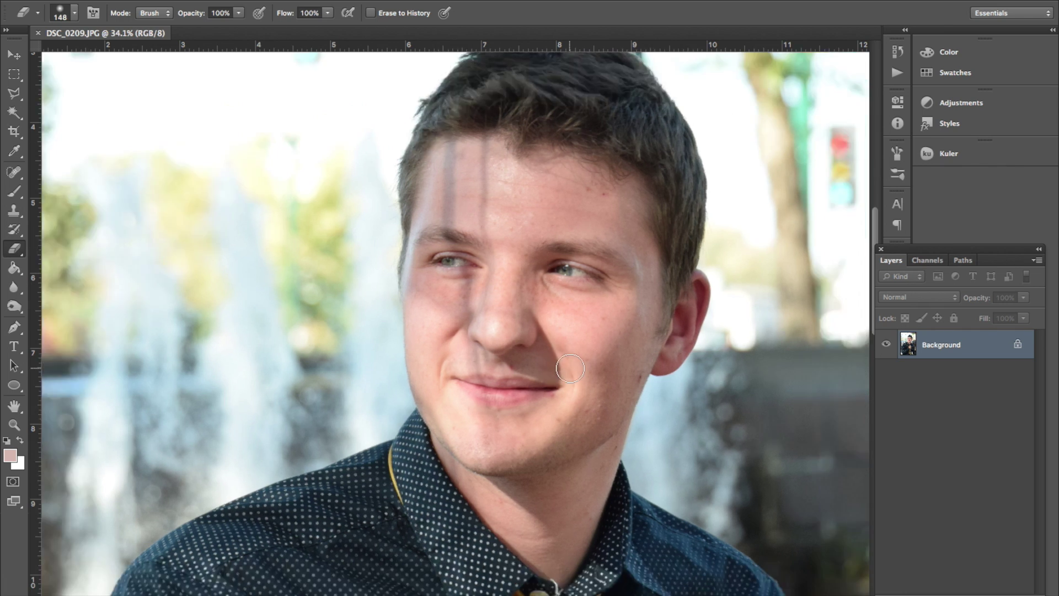
scroll(569, 368, "down", 5)
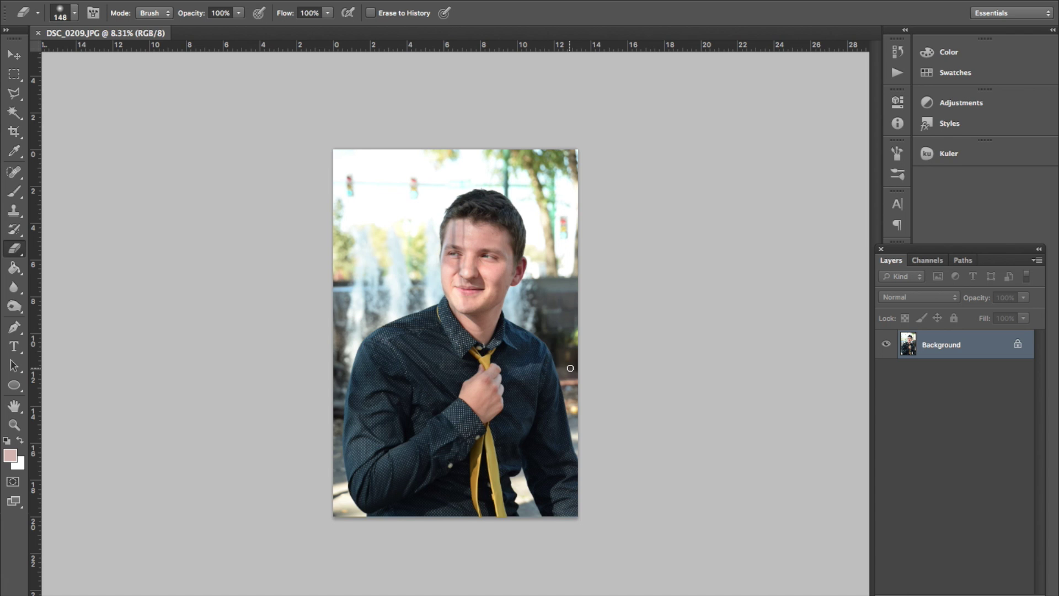
scroll(491, 342, "up", 5)
scroll(491, 342, "up", 4)
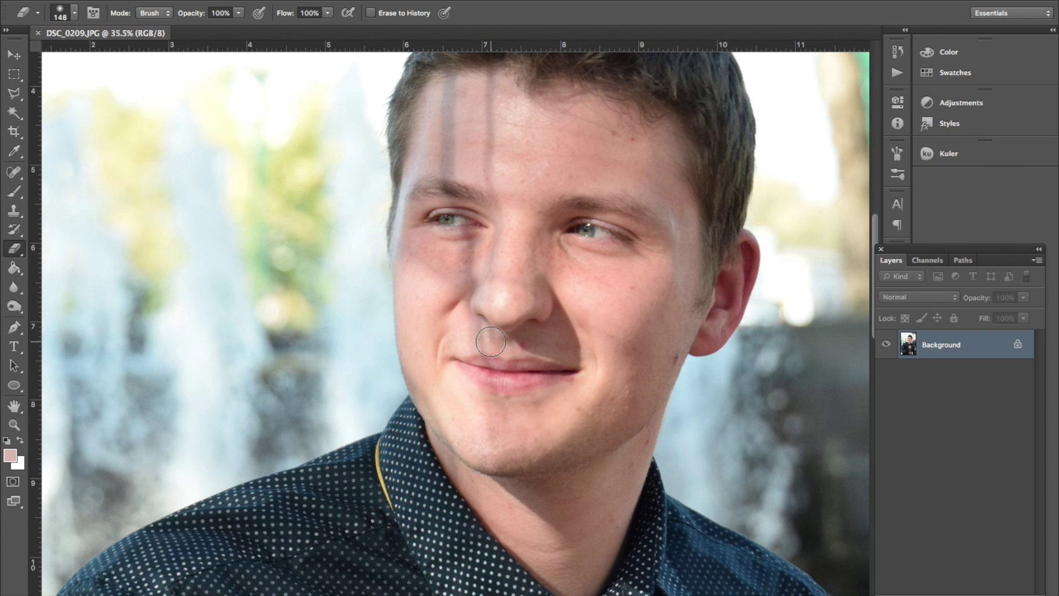
scroll(491, 342, "down", 4)
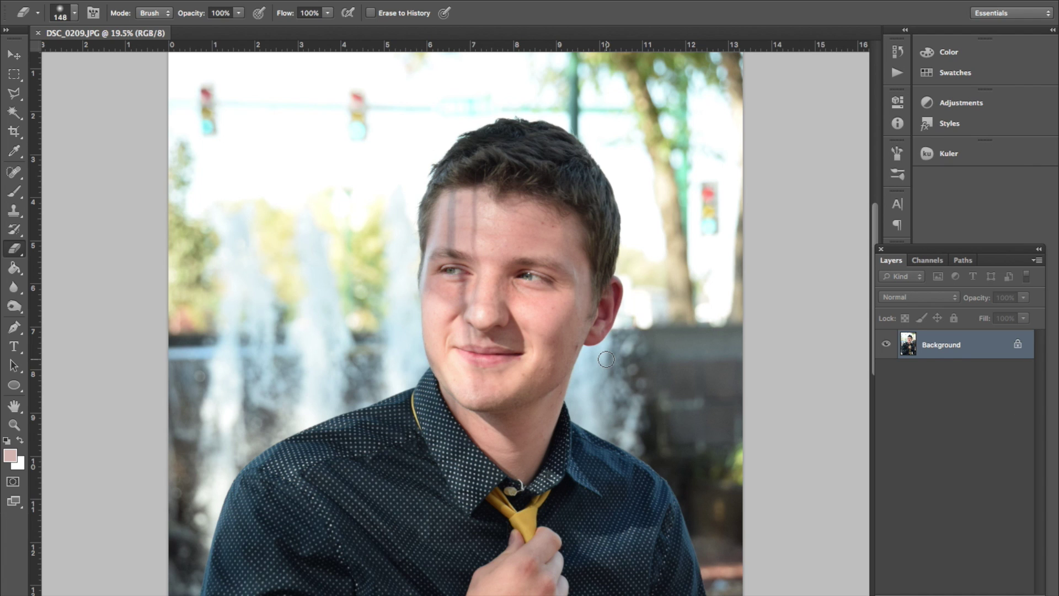
- Duplicate the Background layer and toggle the copy's visibility off and on to compare it with the original
key("ctrl+j")
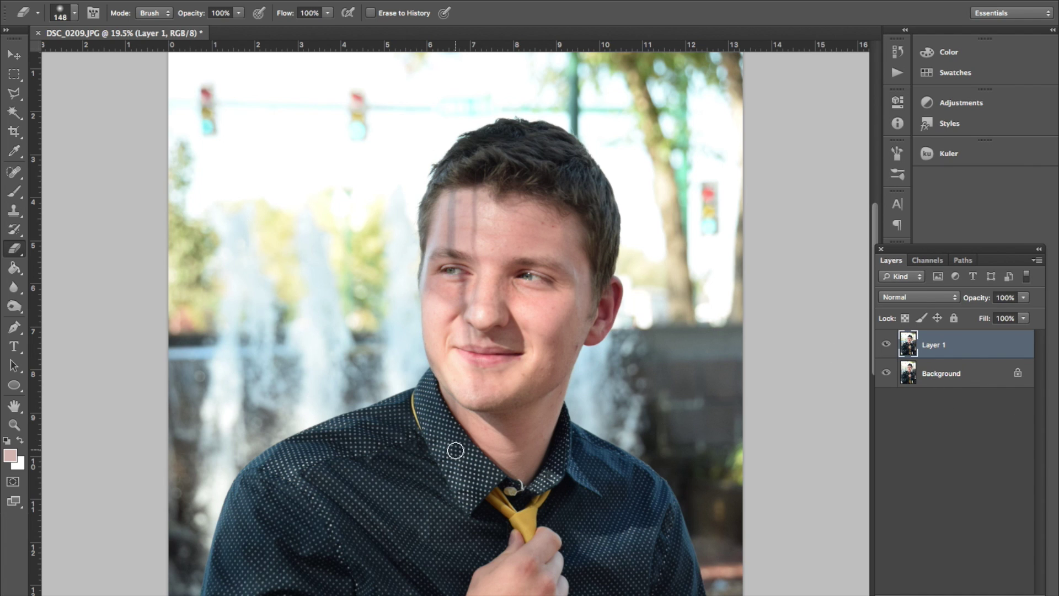
scroll(456, 451, "up", 5)
scroll(456, 451, "up", 3)
scroll(456, 451, "right", 2)
scroll(456, 451, "left", 2)
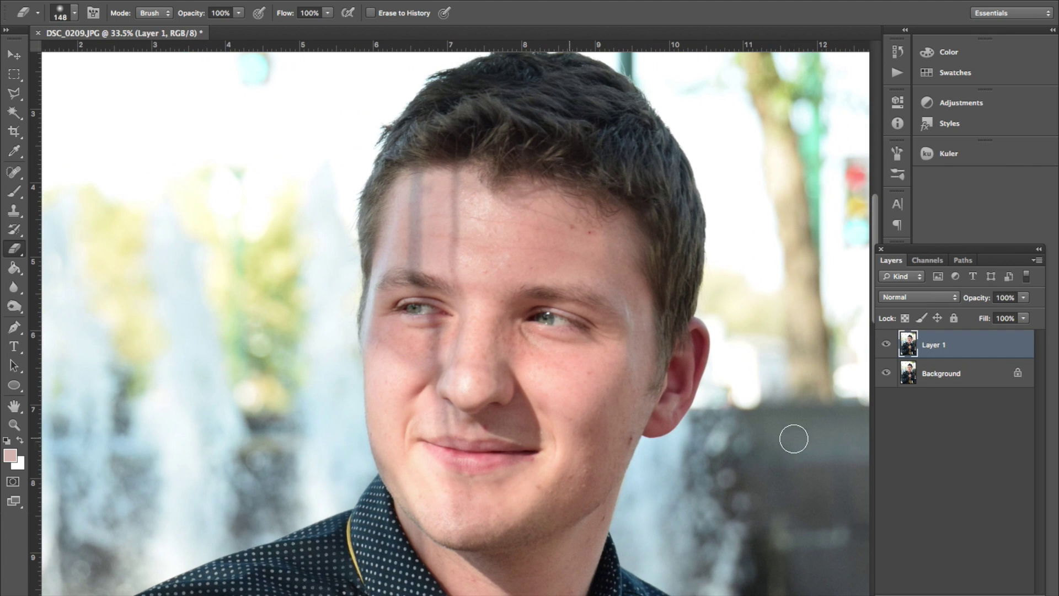
left_click(887, 345)
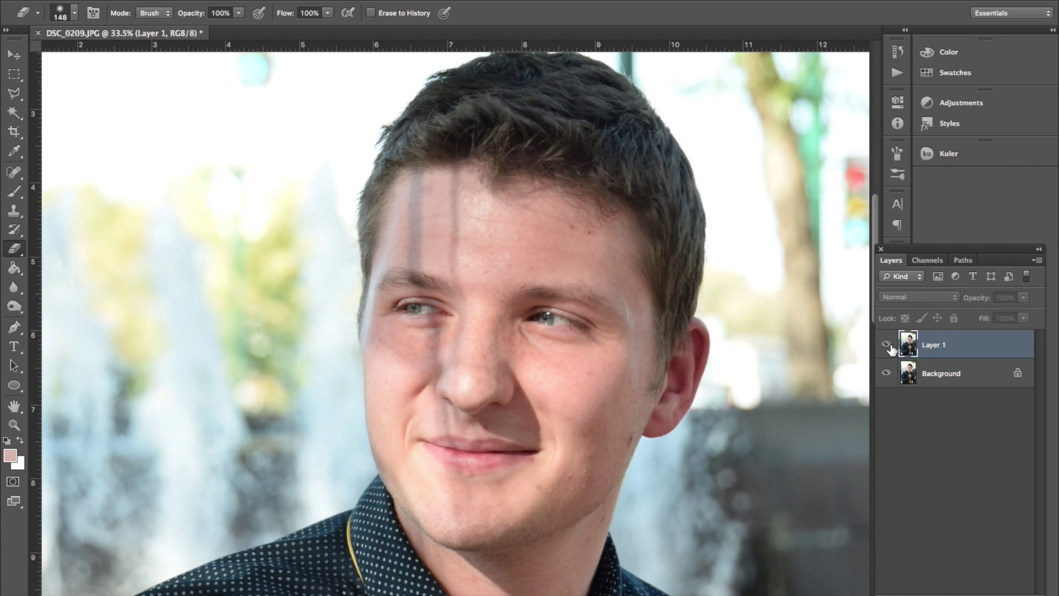
left_click(888, 346)
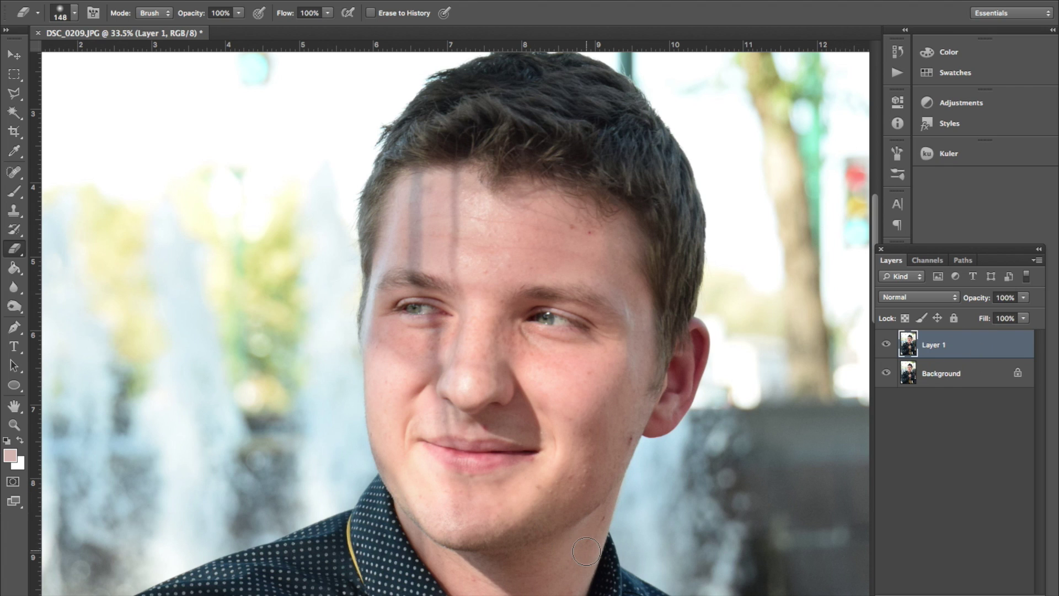
- Add an empty layer above the duplicate and set the Clone Stamp tool to sample Current & Below
key("ctrl+shift+alt+n")
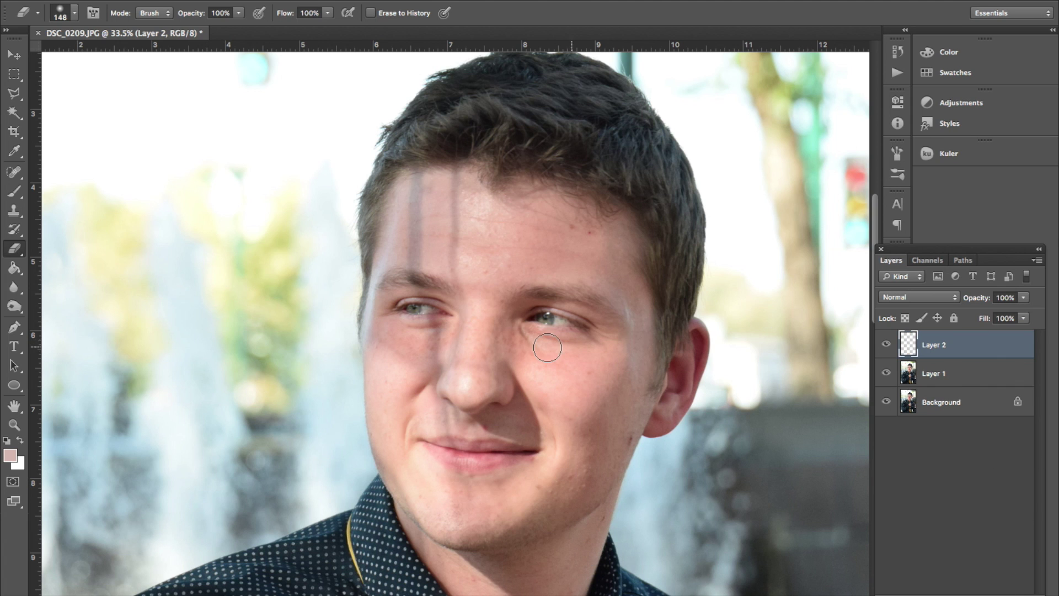
scroll(547, 338, "up", 5)
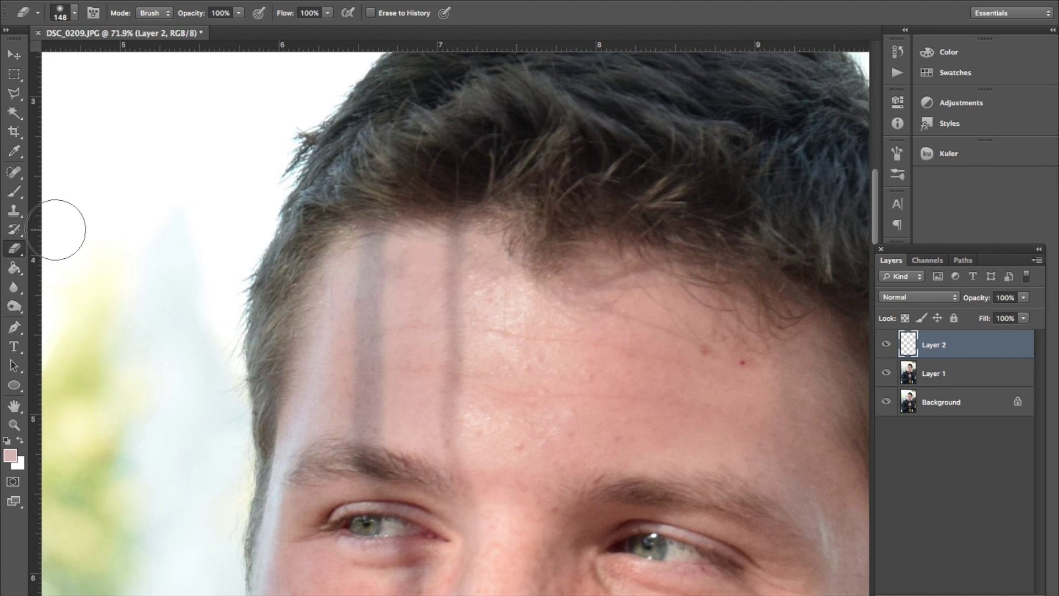
left_click(13, 212)
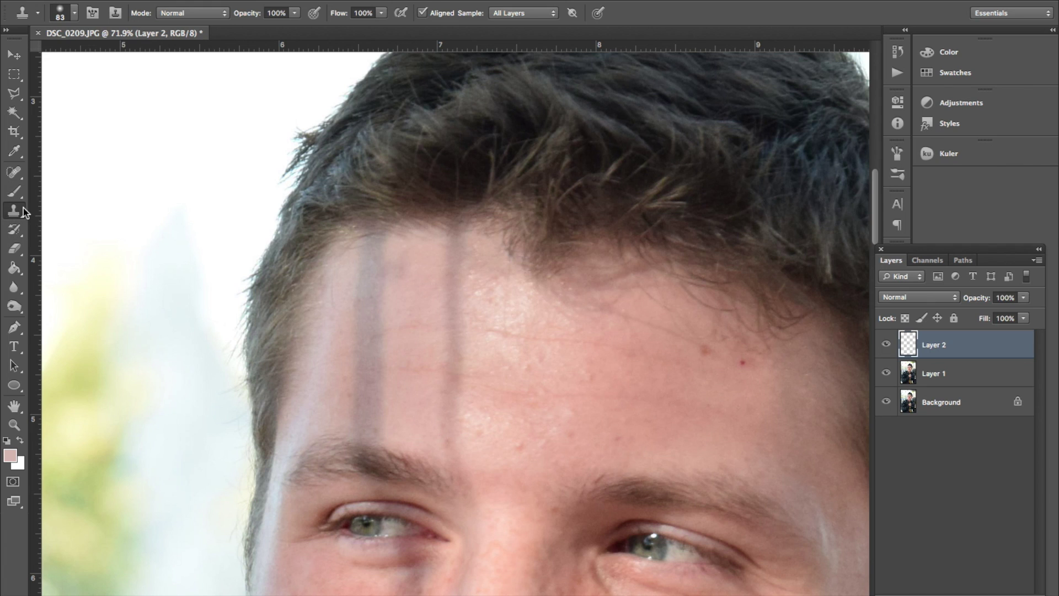
left_click(528, 15)
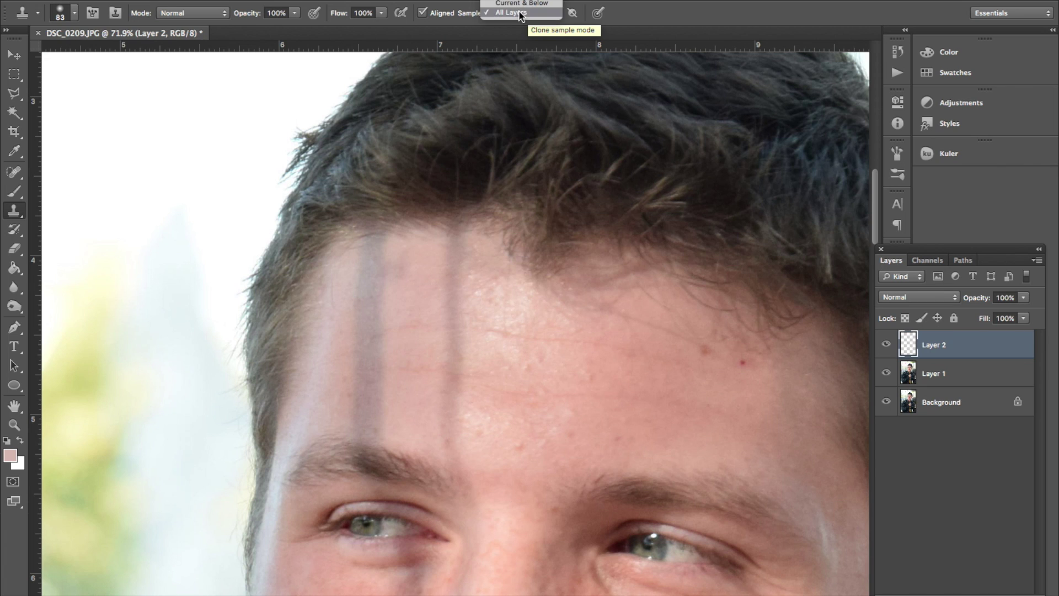
left_click(518, 12)
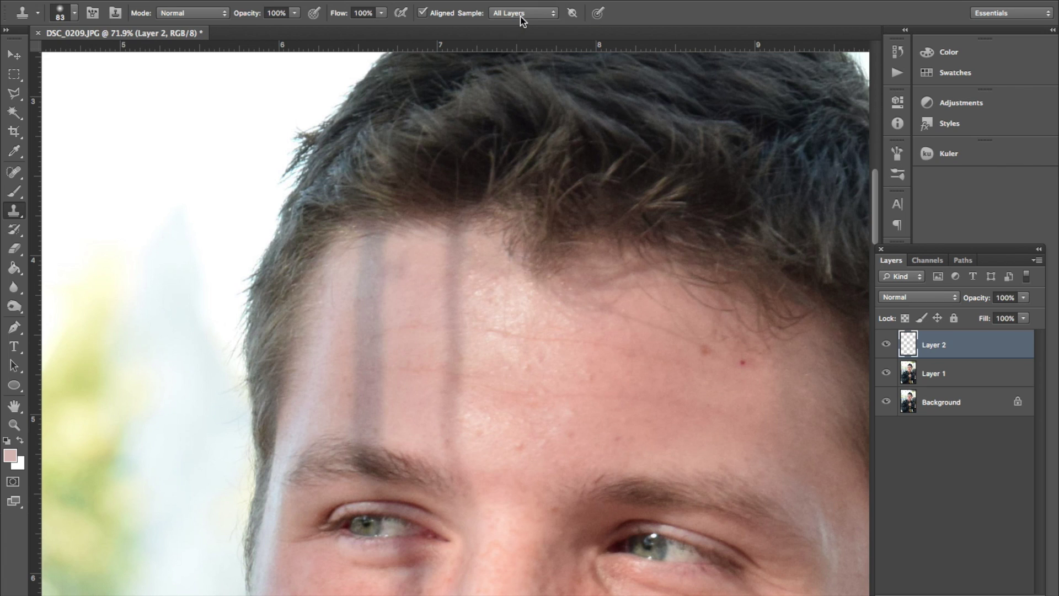
scroll(538, 278, "down", 3)
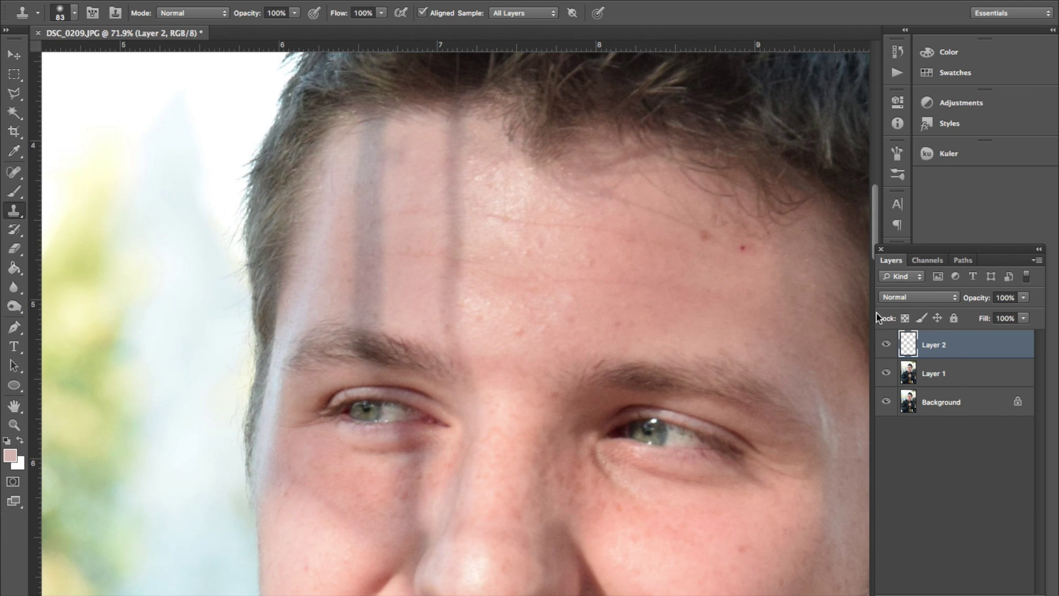
left_click(521, 12)
left_click(523, 5)
- Examine the shadow streaks on the forehead, nose and upper lip, along with the chin, neck and collar
scroll(467, 243, "up", 2)
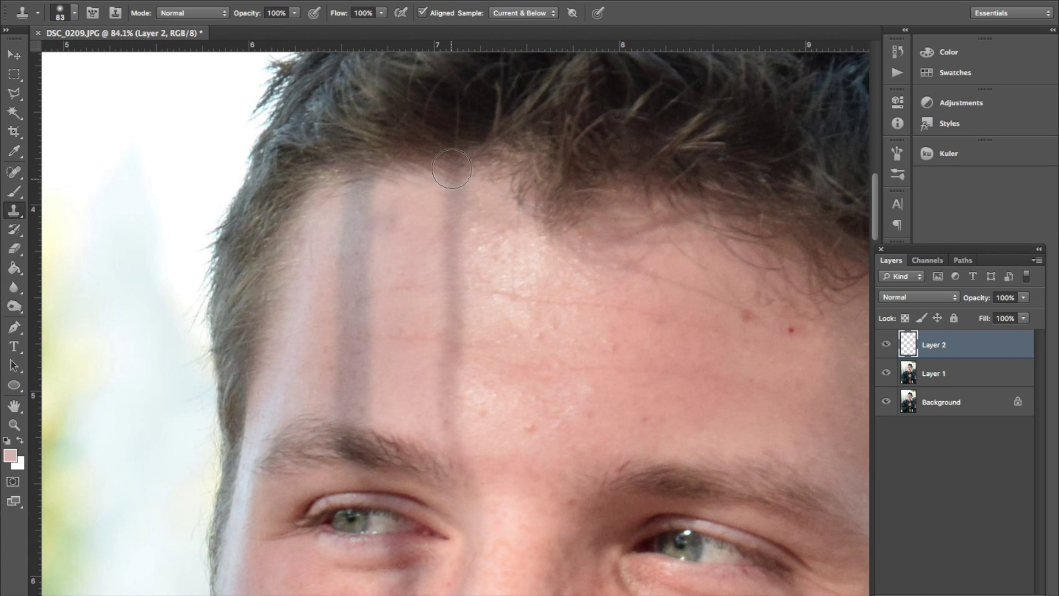
scroll(473, 419, "down", 10)
scroll(471, 409, "up", 5)
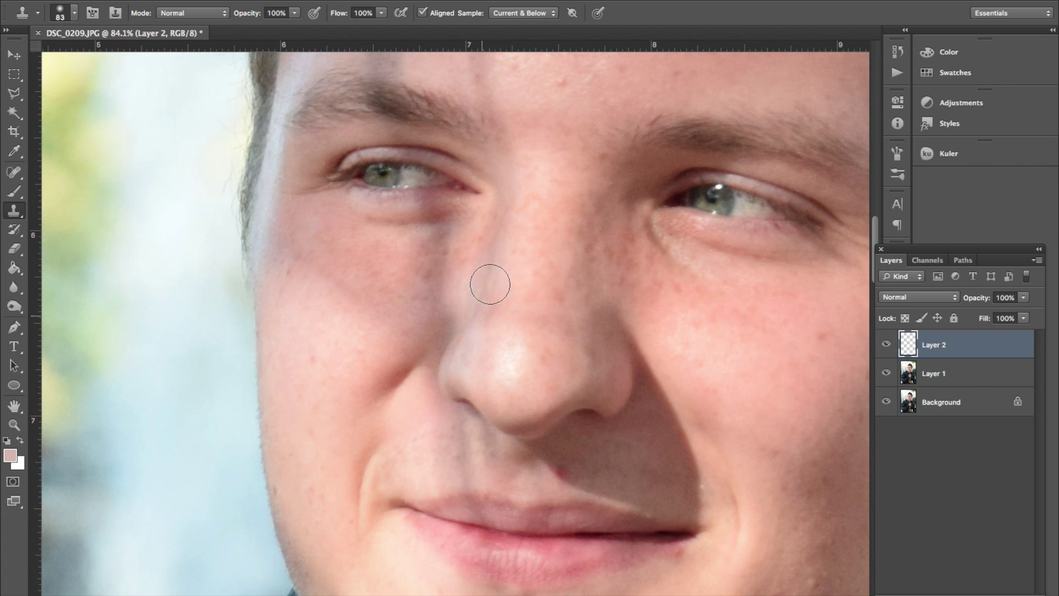
scroll(490, 284, "down", 10)
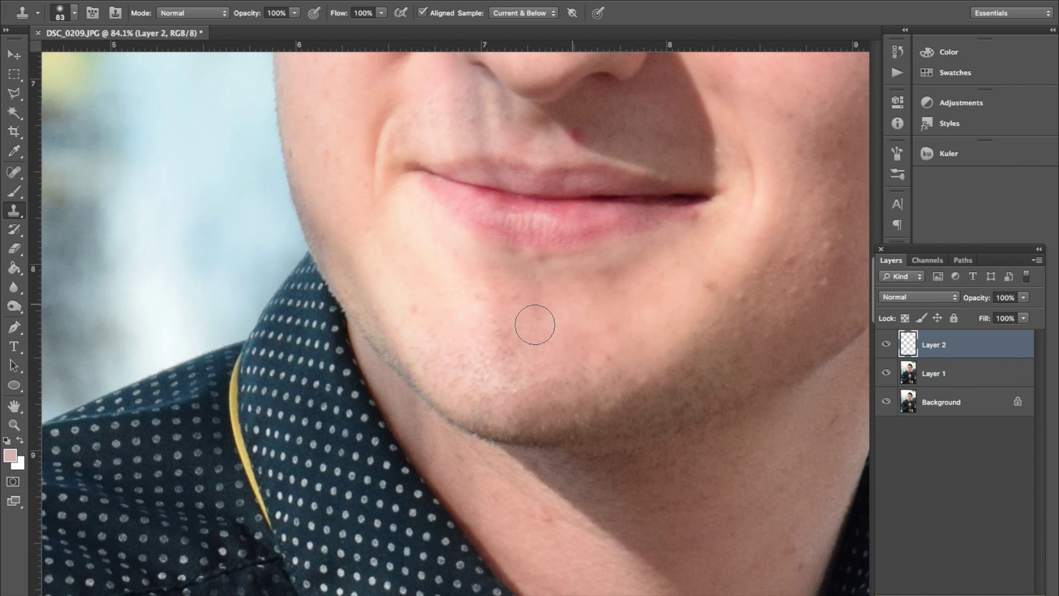
scroll(605, 463, "down", 8)
scroll(606, 466, "up", 10)
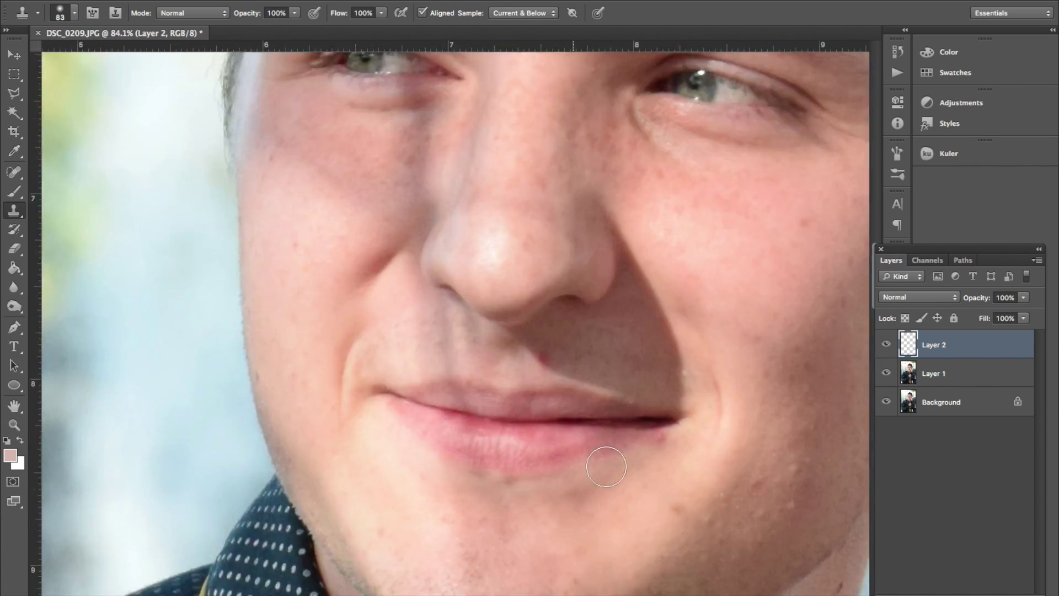
scroll(606, 466, "up", 10)
scroll(606, 467, "down", 20)
scroll(606, 467, "up", 5)
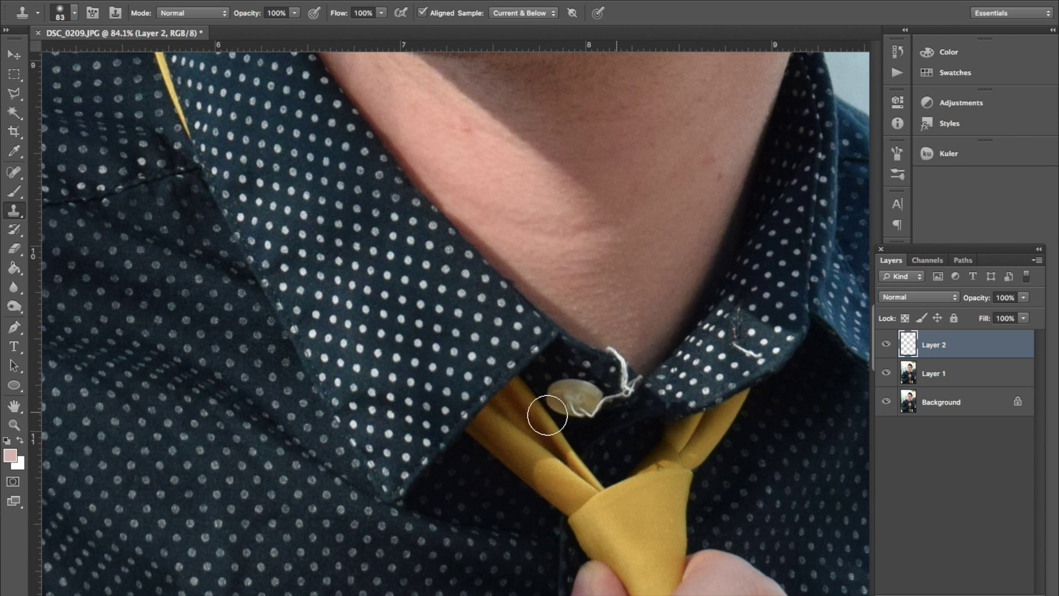
scroll(547, 415, "up", 15)
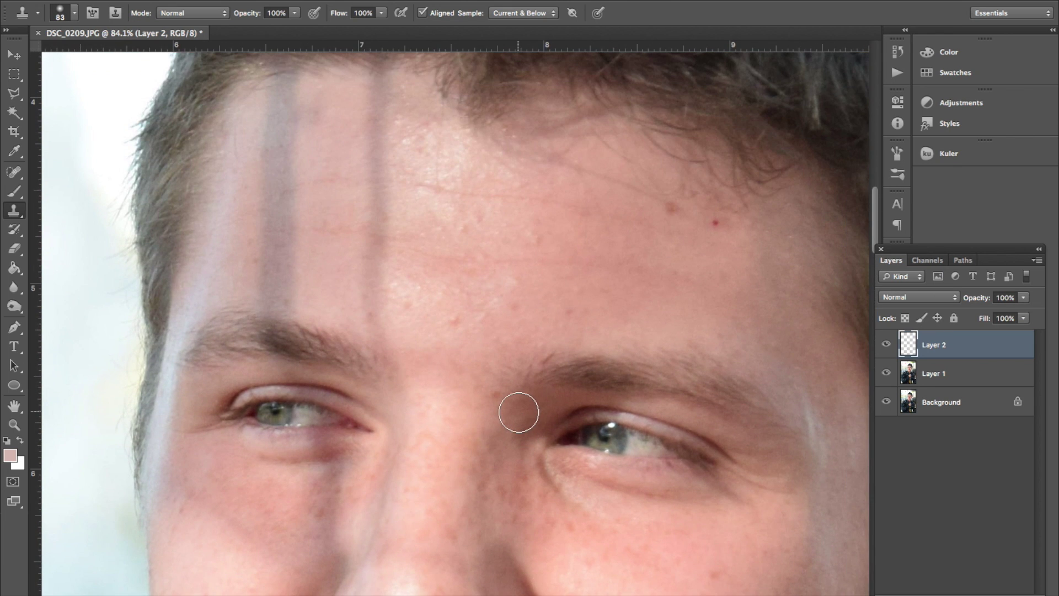
scroll(481, 315, "up", 2)
scroll(481, 315, "left", 2)
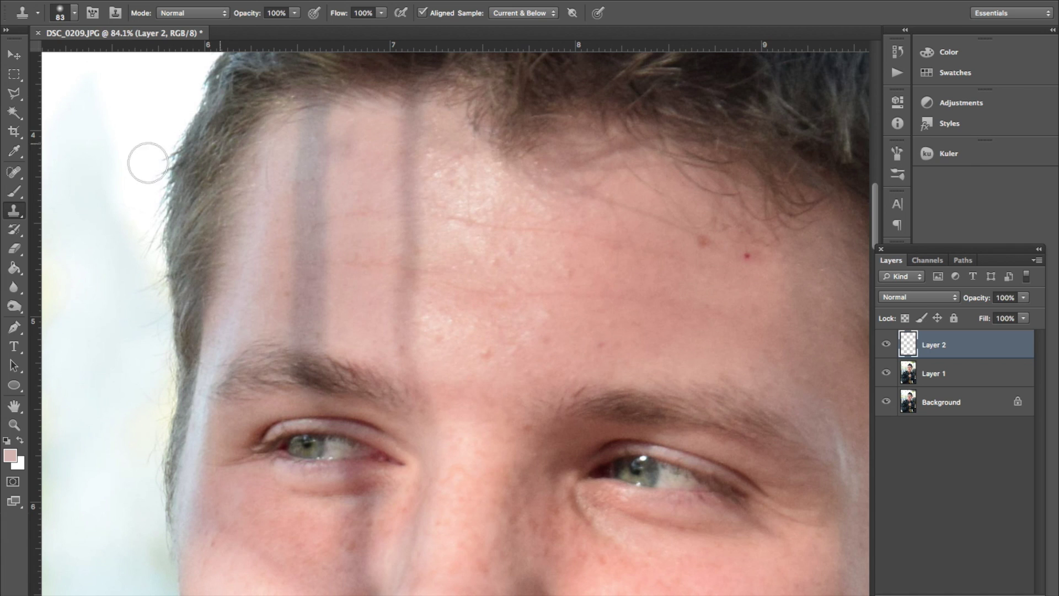
- Try to remove the narrow shadow streak on the forehead with the Content-Aware Spot Healing Brush, and undo it
left_click(13, 172)
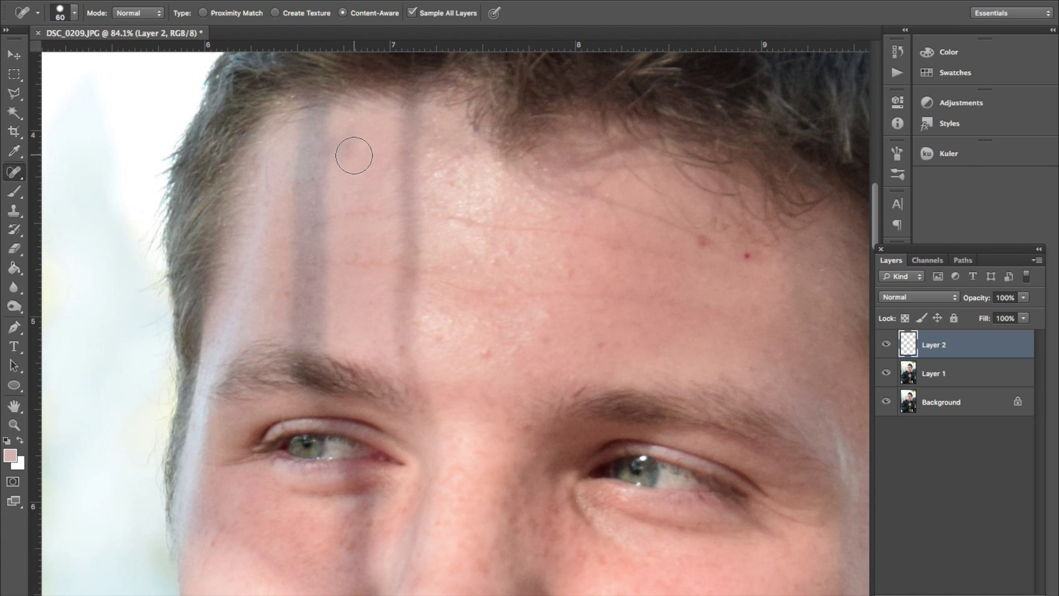
mouse_move(412, 200)
left_mouse_down()
mouse_move(425, 173)
mouse_move(405, 181)
mouse_move(443, 160)
mouse_move(418, 151)
mouse_move(437, 134)
mouse_move(401, 132)
mouse_move(428, 125)
mouse_move(400, 131)
mouse_move(396, 312)
mouse_move(418, 361)
mouse_move(418, 201)
left_mouse_up()
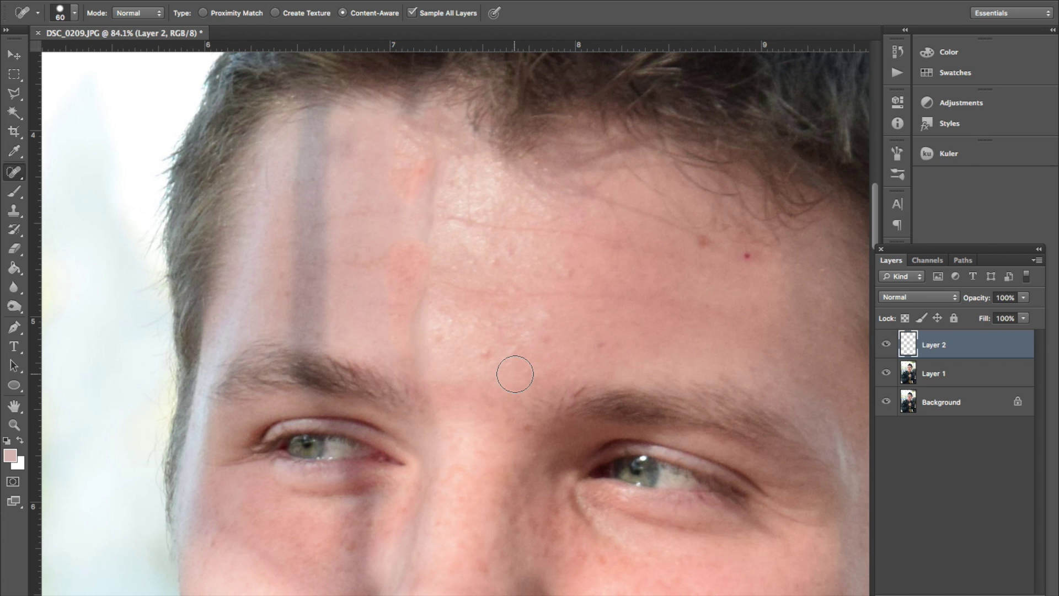
key("ctrl+z")
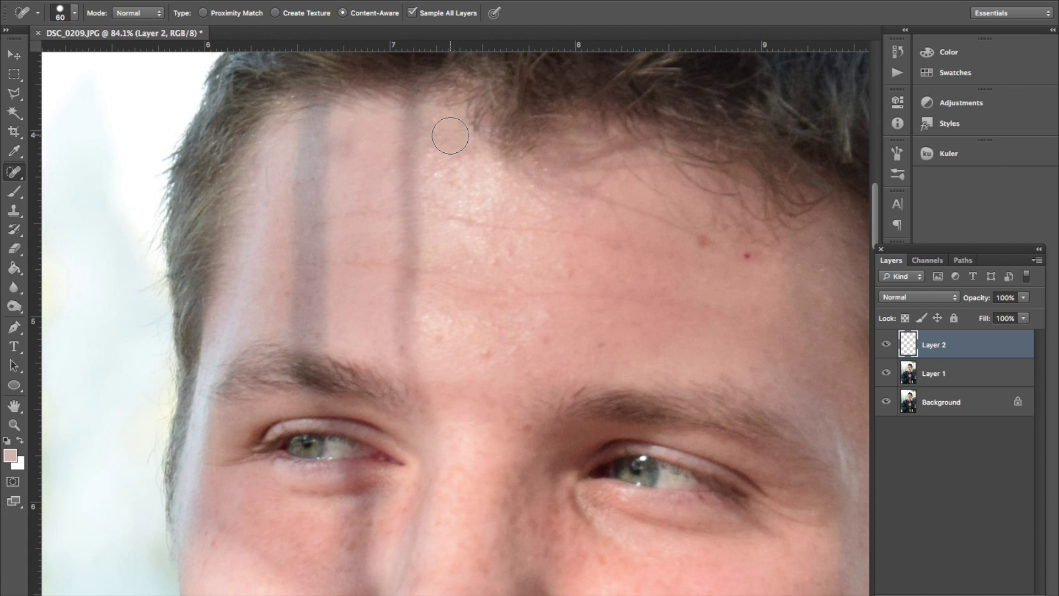
- Switch to the Clone Stamp tool and set its brush size to 101 px for the forehead
left_click(15, 212)
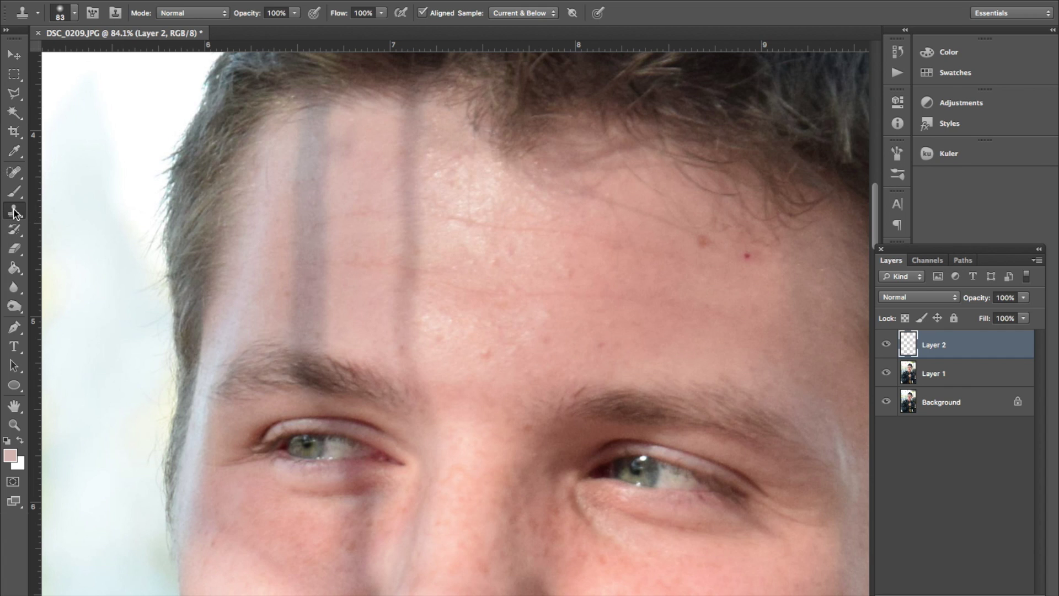
scroll(381, 148, "up", 3)
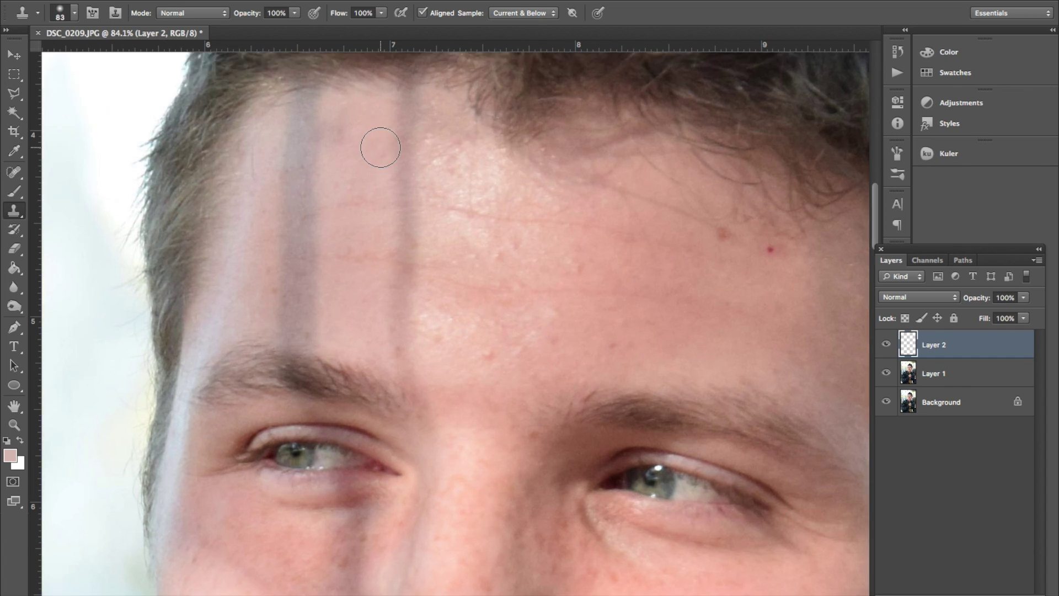
right_click(408, 216)
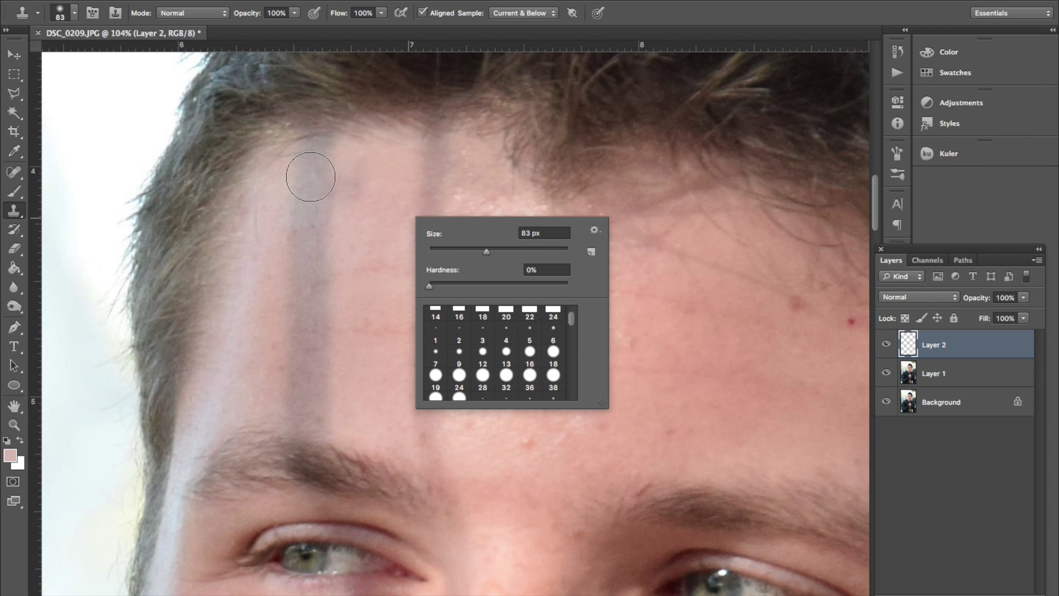
left_click_drag(492, 252, 499, 253)
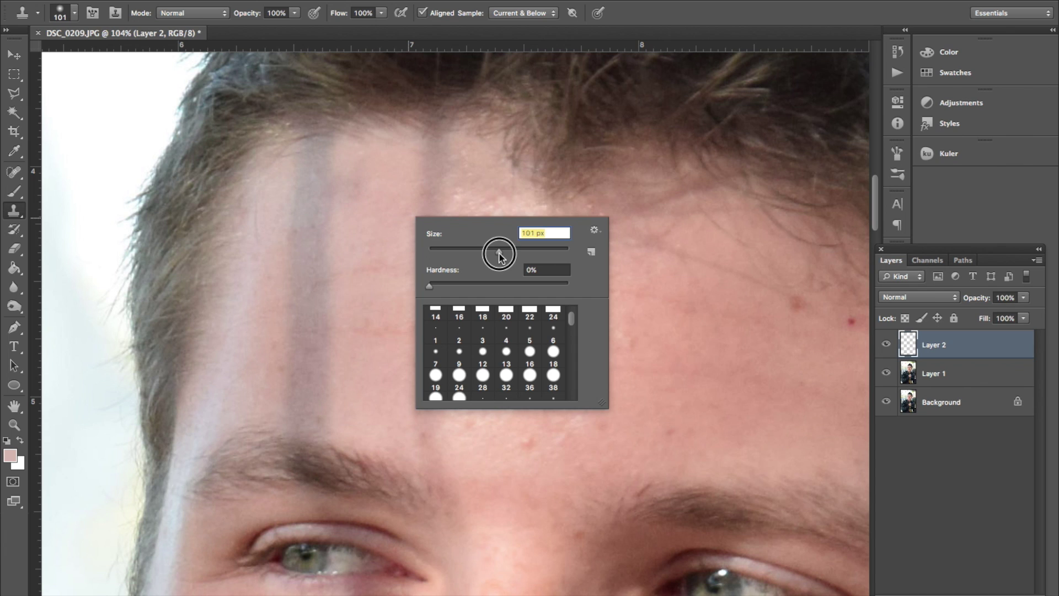
left_click_drag(499, 252, 498, 252)
left_click_drag(502, 253, 501, 253)
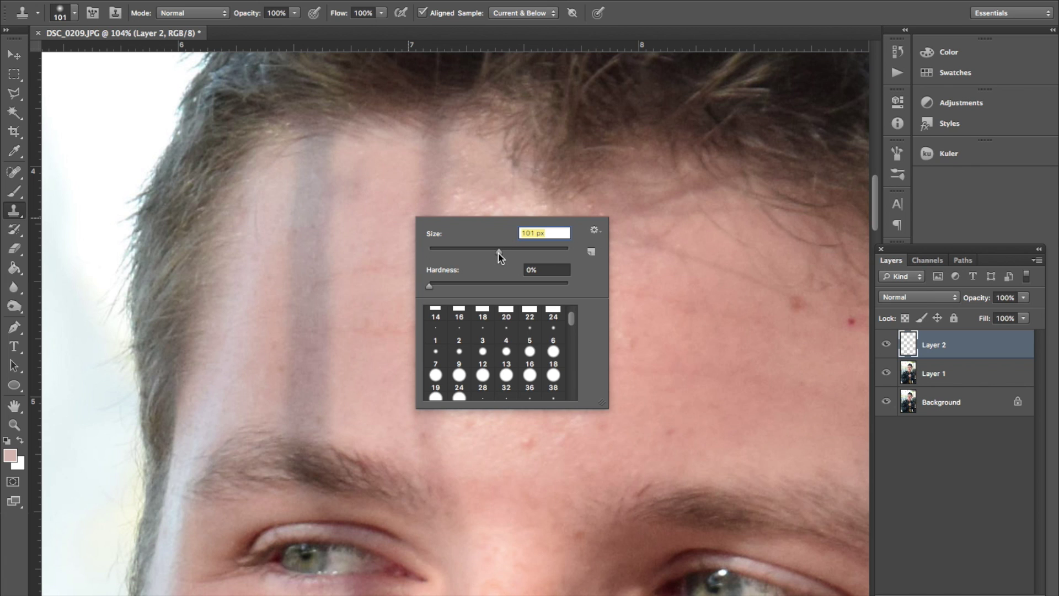
left_click(375, 174)
left_click(637, 214)
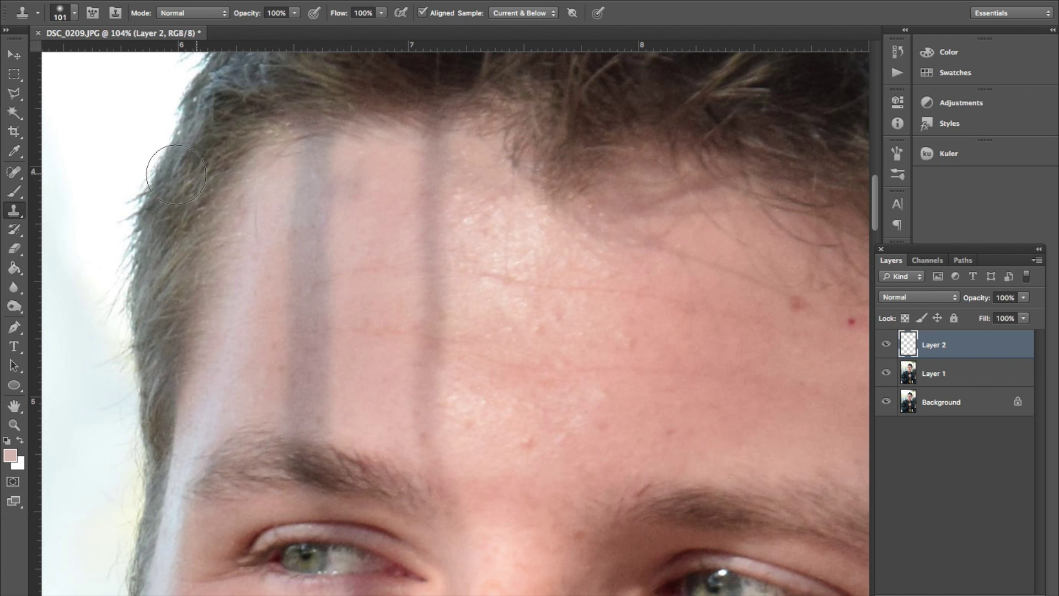
- Reduce the Clone Stamp brush size to 86 px
right_click(388, 194)
left_click(385, 171)
left_click(385, 171)
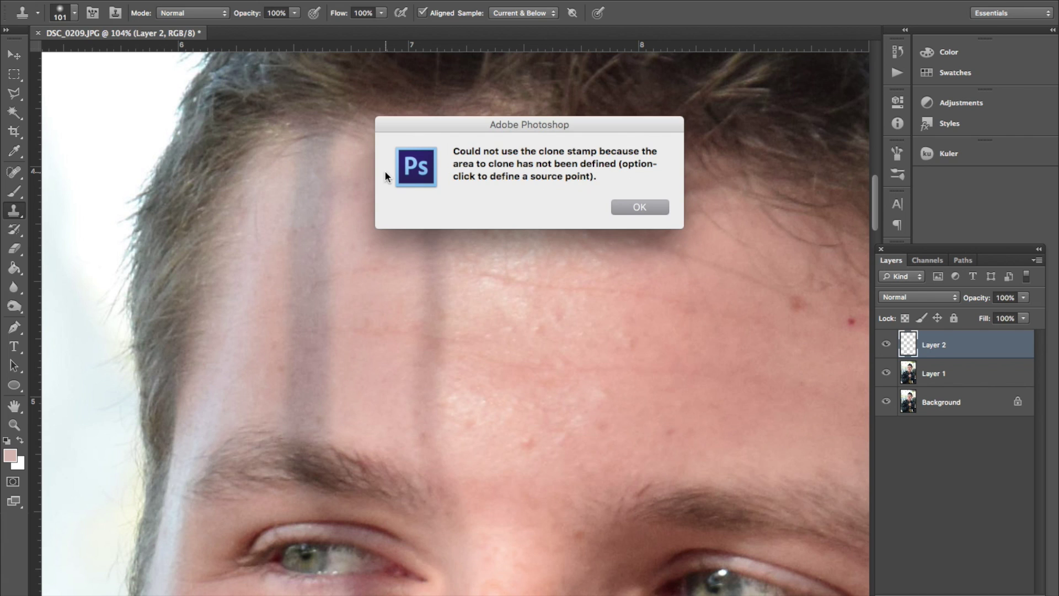
left_click(640, 209)
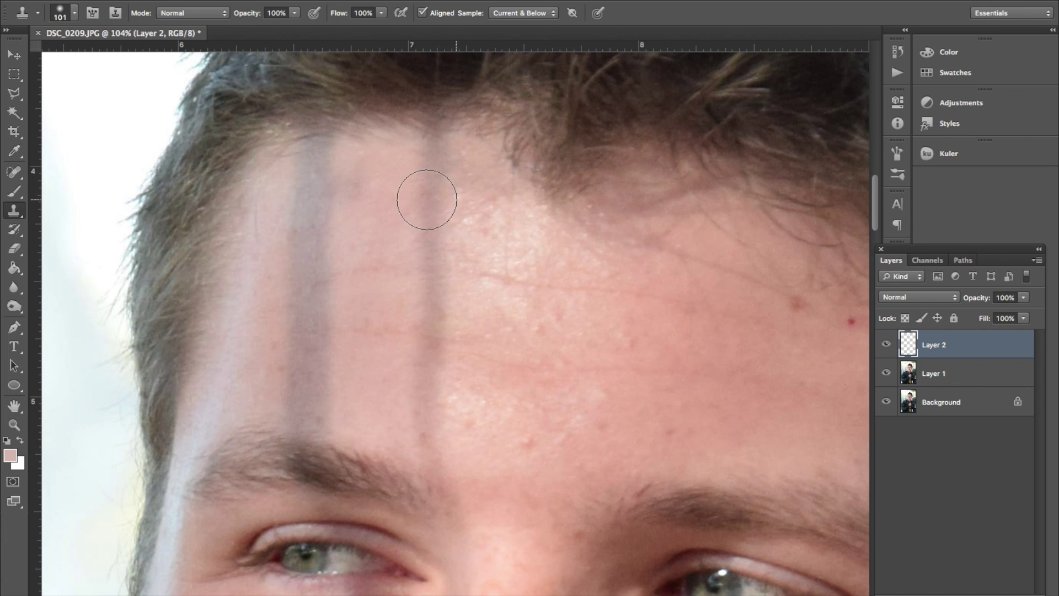
right_click(388, 189)
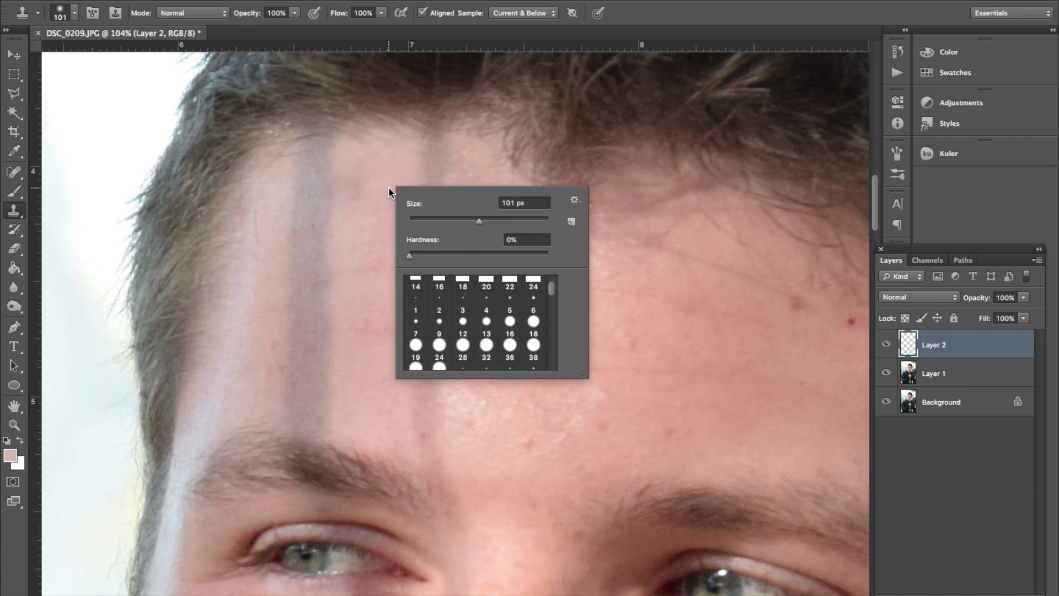
left_click_drag(479, 222, 475, 225)
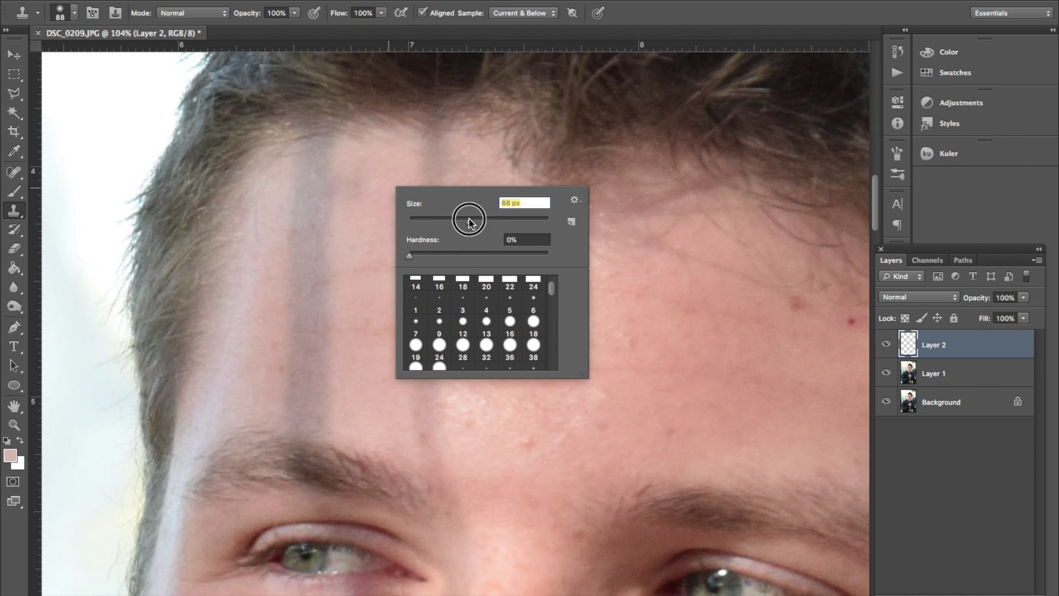
left_click(392, 164)
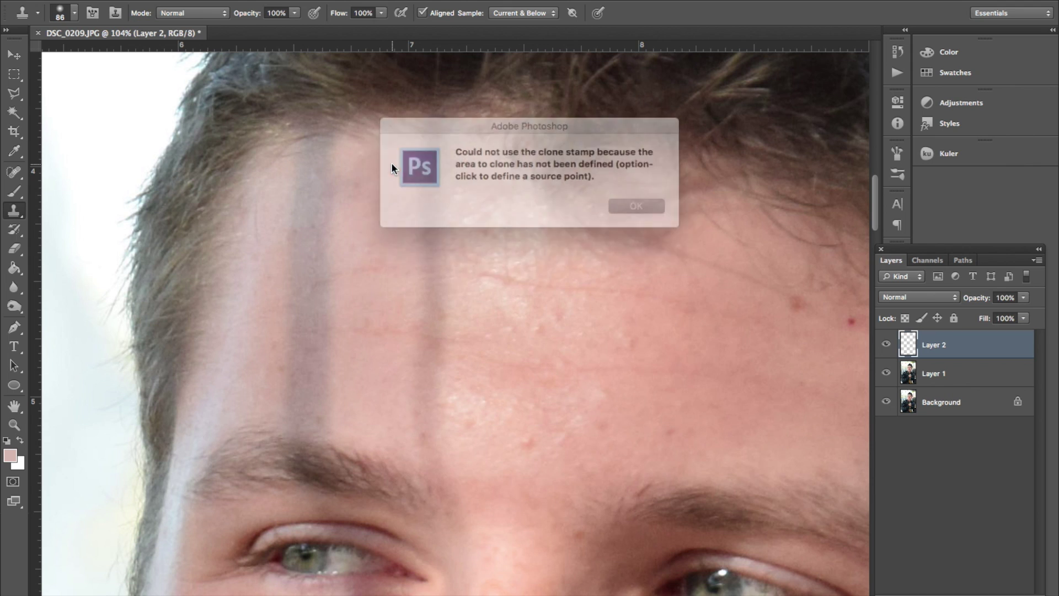
left_click(634, 203)
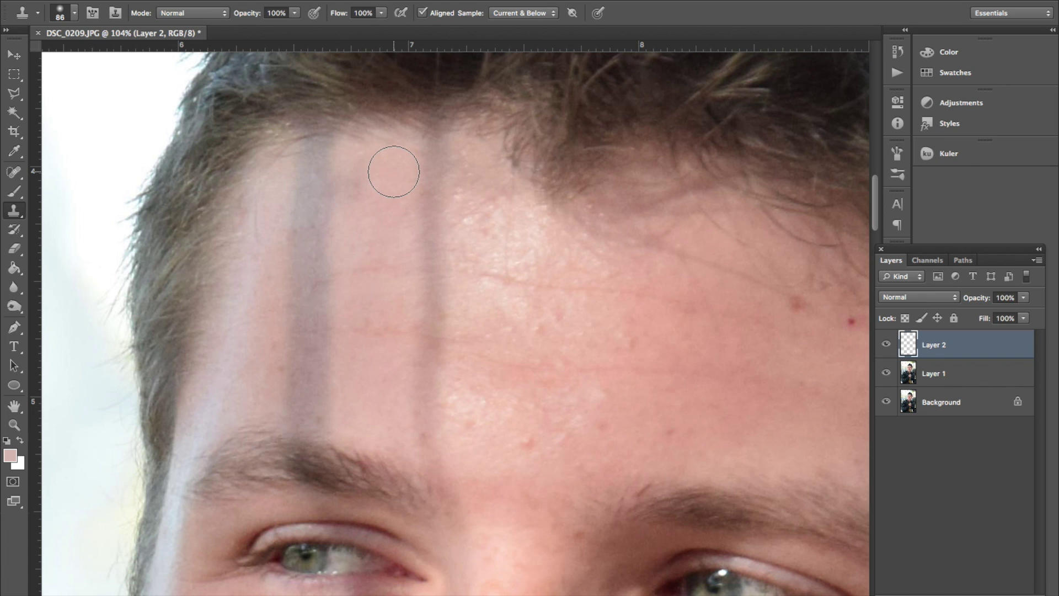
- Sample the clean skin between the two forehead streaks and clone it over the wide shadow streak down to the eyebrow
left_click(393, 172, "alt")
mouse_move(349, 182)
left_mouse_down()
mouse_move(302, 178)
mouse_move(293, 295)
left_mouse_up()
mouse_move(367, 177)
left_mouse_down()
mouse_move(313, 186)
mouse_move(334, 168)
mouse_move(322, 166)
mouse_move(300, 255)
mouse_move(318, 262)
mouse_move(325, 191)
mouse_move(331, 413)
mouse_move(304, 398)
mouse_move(321, 396)
mouse_move(308, 300)
mouse_move(326, 189)
mouse_move(348, 216)
mouse_move(348, 320)
mouse_move(357, 332)
mouse_move(364, 317)
mouse_move(354, 333)
mouse_move(380, 336)
mouse_move(387, 429)
mouse_move(402, 280)
mouse_move(397, 180)
mouse_move(383, 245)
mouse_move(397, 248)
mouse_move(386, 341)
mouse_move(398, 176)
mouse_move(359, 194)
left_mouse_up()
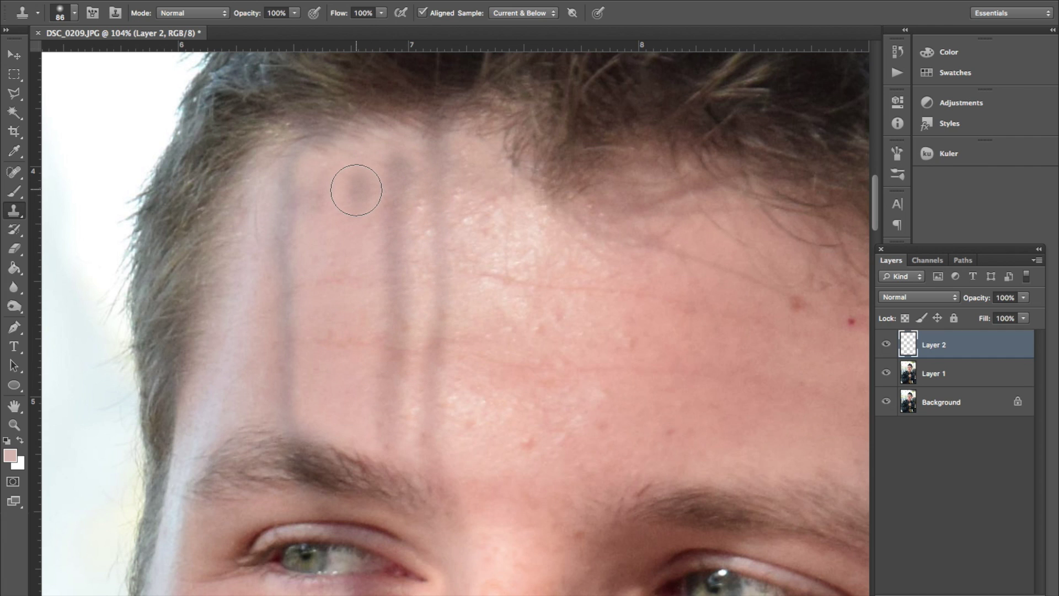
left_click(357, 190, "alt")
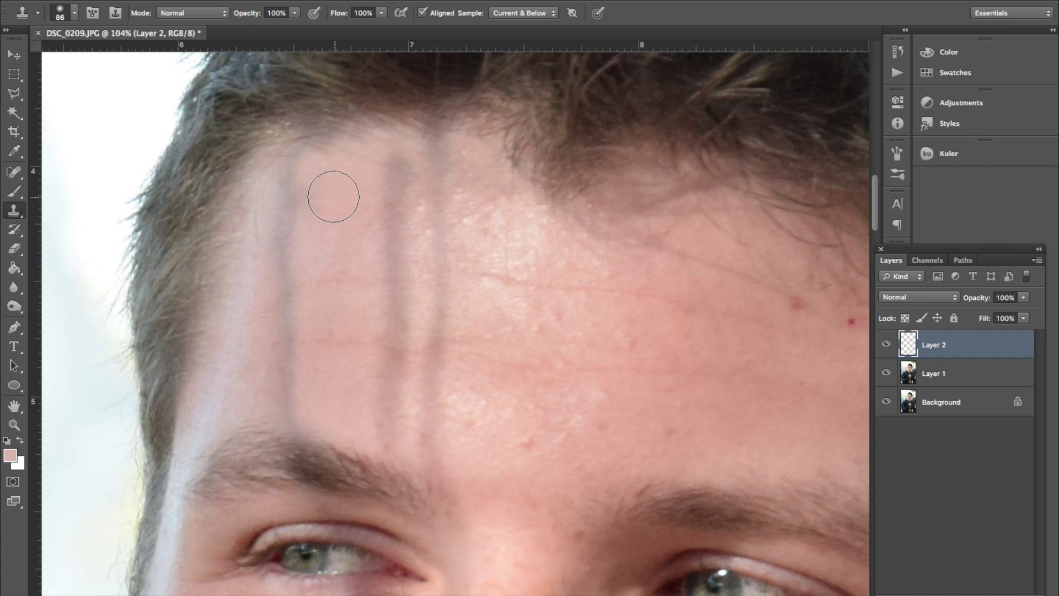
mouse_move(333, 197)
left_mouse_down()
mouse_move(303, 178)
mouse_move(292, 308)
mouse_move(303, 404)
mouse_move(284, 401)
mouse_move(309, 402)
mouse_move(298, 382)
mouse_move(313, 203)
mouse_move(299, 217)
mouse_move(317, 168)
mouse_move(307, 183)
mouse_move(325, 174)
mouse_move(303, 222)
left_mouse_up()
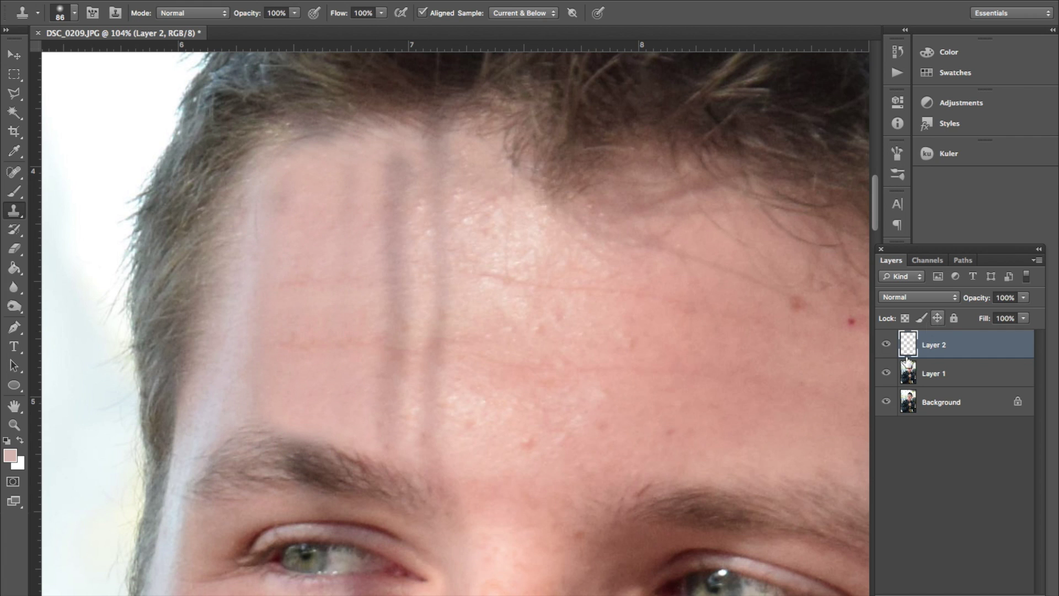
- Clone clean skin over the leftover dark blotches on the upper forehead near the hairline
left_click(886, 373)
left_click(886, 401)
left_click_drag(280, 205, 283, 197)
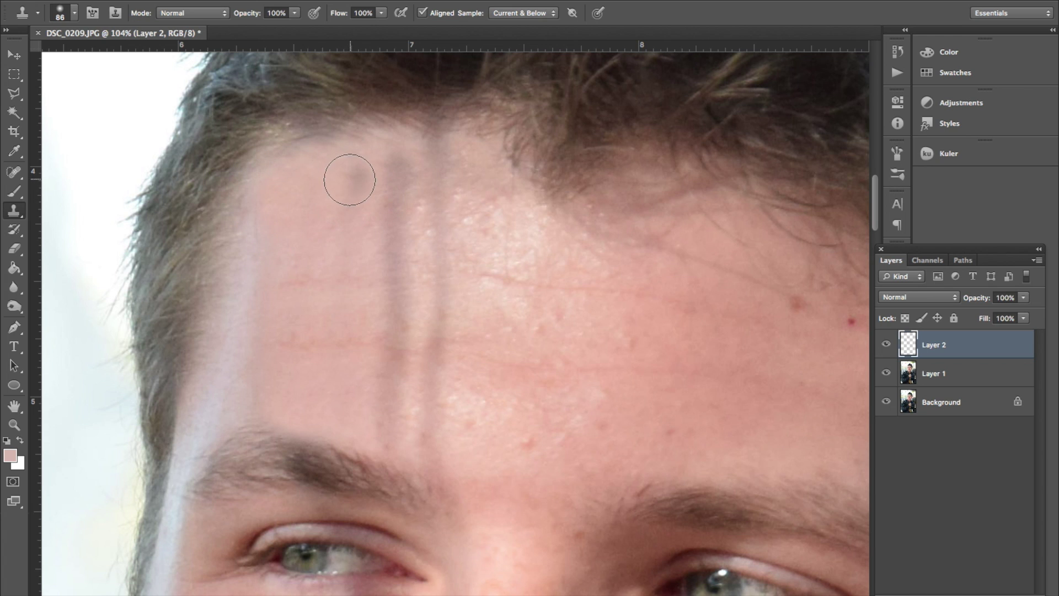
mouse_move(343, 182)
left_mouse_down()
mouse_move(354, 217)
mouse_move(354, 185)
mouse_move(353, 207)
left_mouse_up()
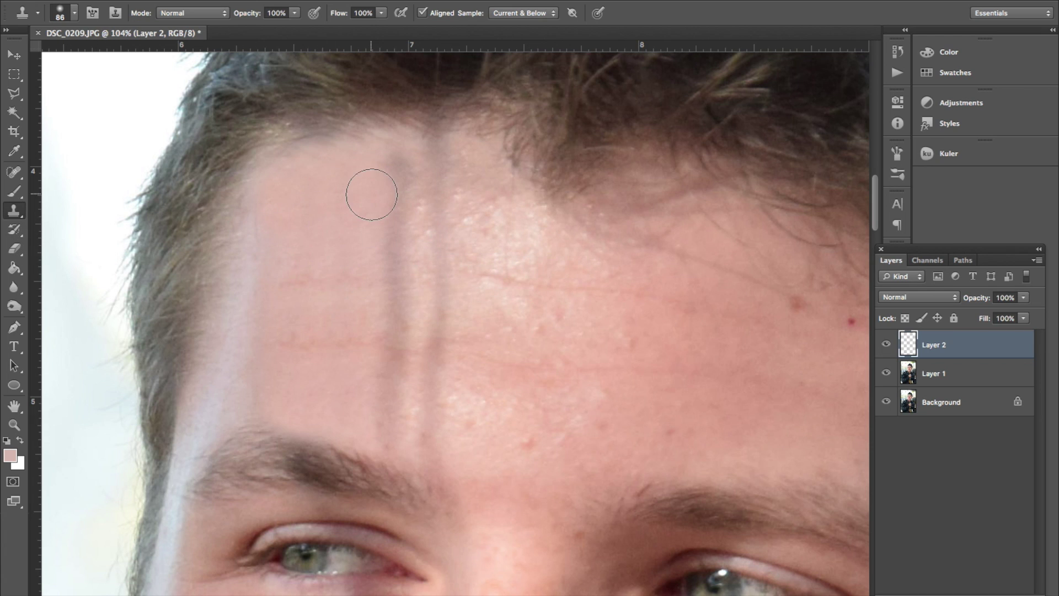
left_click(472, 361)
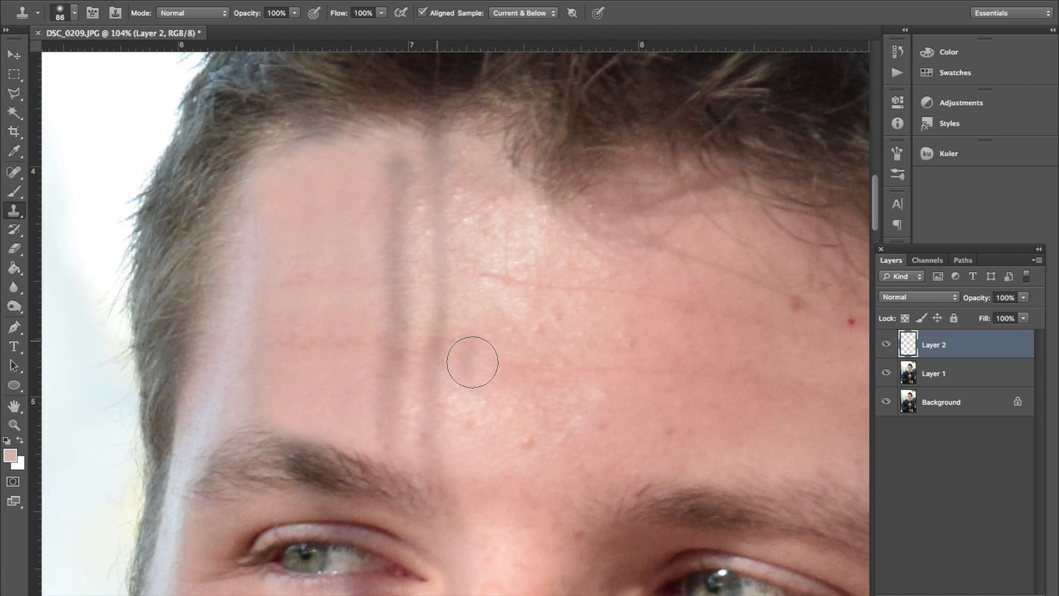
- Switch to the Eraser tool and set its brush size to 176 px
left_click(17, 249)
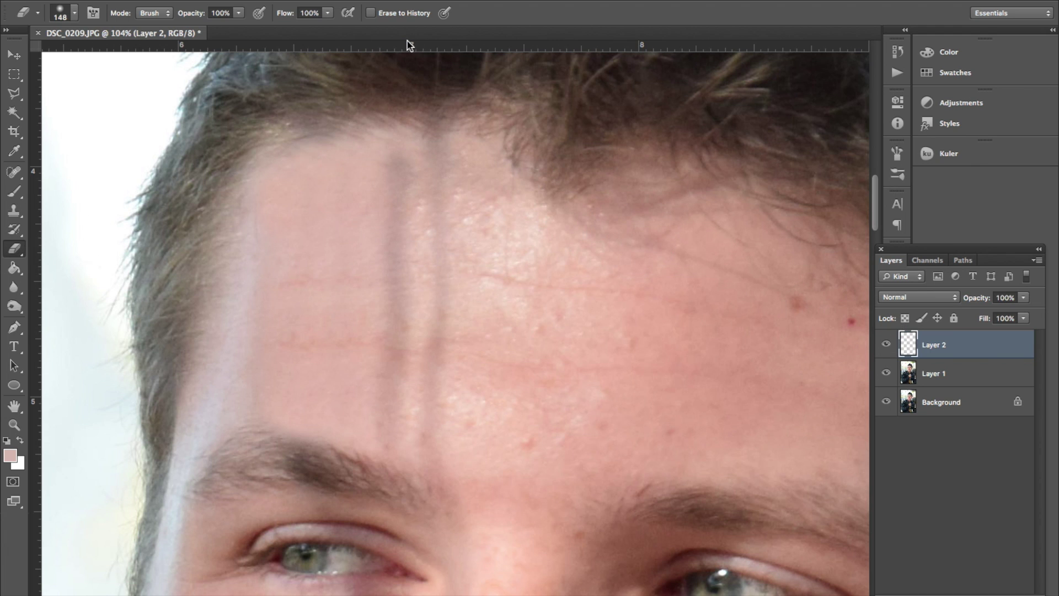
right_click(385, 189)
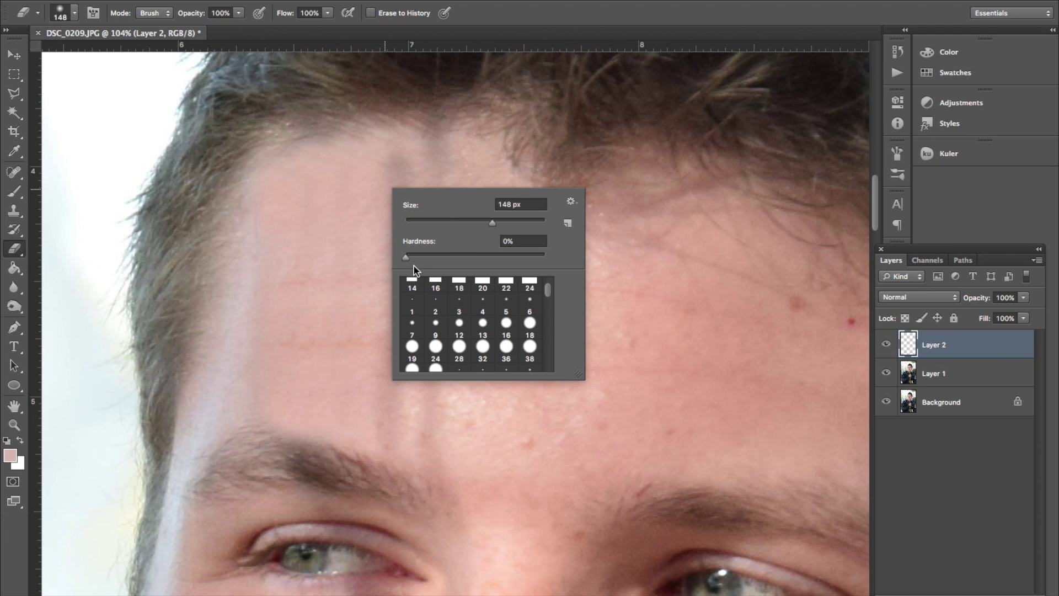
mouse_move(407, 260)
left_mouse_down()
mouse_move(472, 257)
mouse_move(427, 258)
left_mouse_up()
left_click_drag(495, 221, 502, 223)
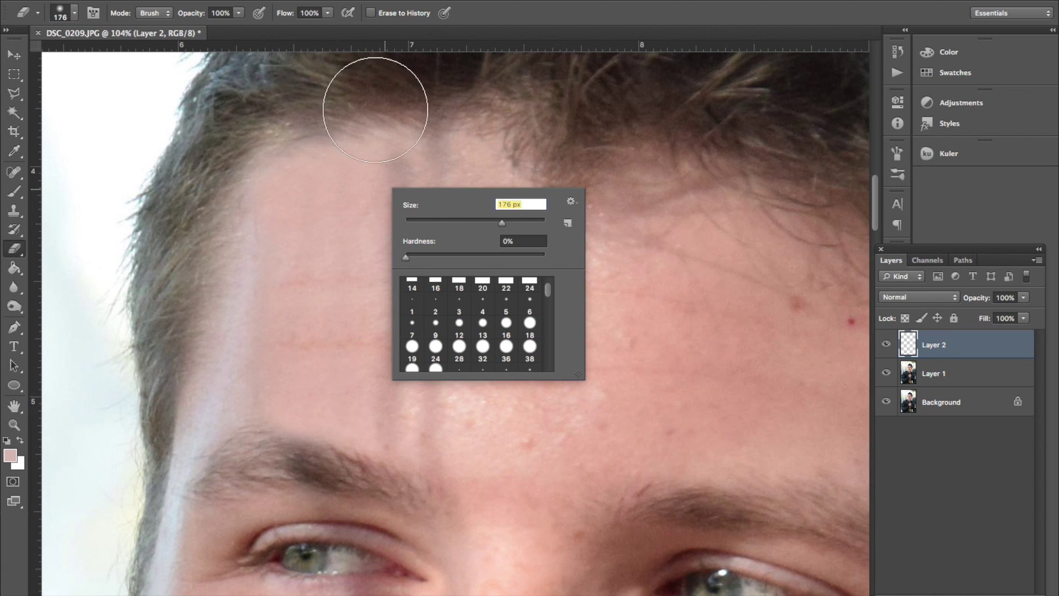
mouse_move(375, 110)
left_mouse_down()
mouse_move(320, 108)
mouse_move(280, 257)
left_mouse_up()
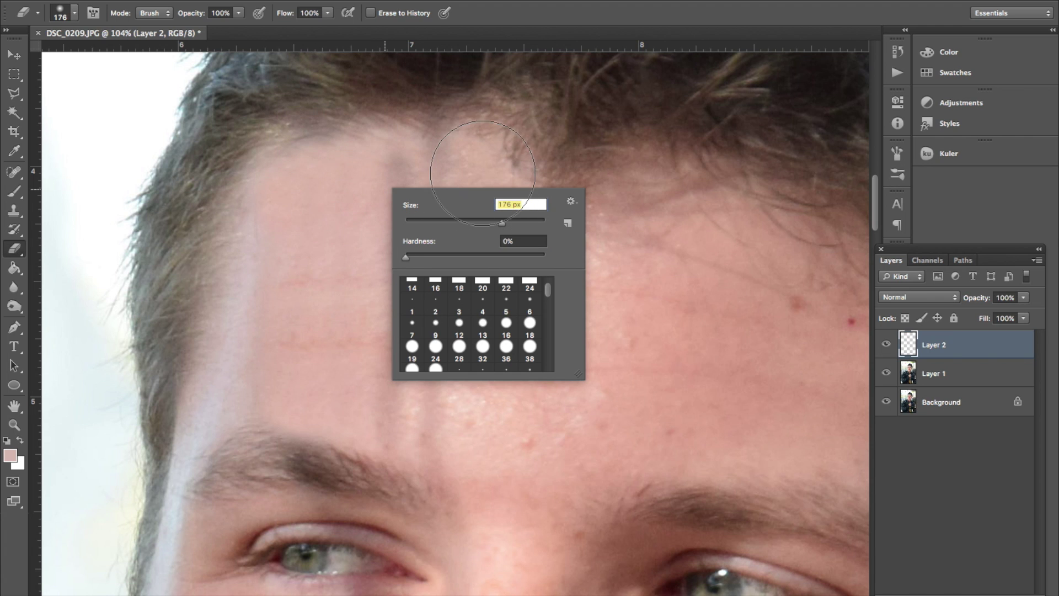
key("Return")
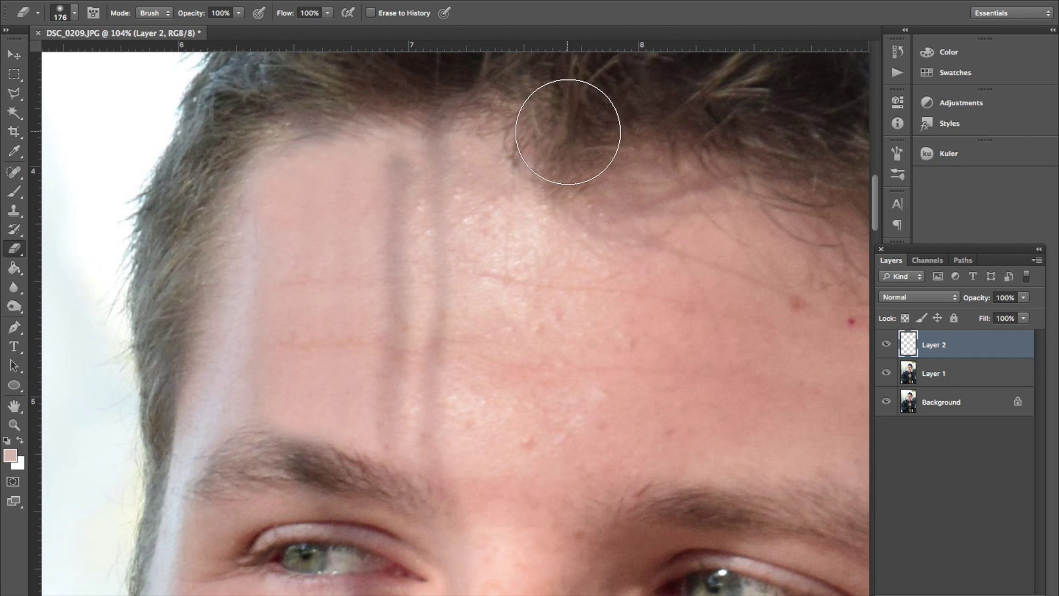
- Erase the misplaced cloned paint beside the narrow forehead streak and along the hairline and temple on Layer 2
mouse_move(522, 411)
left_mouse_down()
mouse_move(508, 284)
mouse_move(496, 423)
mouse_move(511, 171)
mouse_move(498, 360)
mouse_move(499, 171)
mouse_move(485, 332)
mouse_move(488, 241)
mouse_move(482, 411)
mouse_move(514, 230)
mouse_move(494, 296)
mouse_move(486, 402)
mouse_move(487, 182)
mouse_move(465, 479)
mouse_move(470, 282)
mouse_move(461, 363)
mouse_move(449, 378)
mouse_move(459, 371)
mouse_move(459, 144)
mouse_move(482, 154)
mouse_move(494, 121)
mouse_move(372, 82)
mouse_move(434, 72)
mouse_move(326, 66)
mouse_move(238, 110)
mouse_move(207, 194)
mouse_move(202, 100)
mouse_move(241, 52)
mouse_move(253, 87)
mouse_move(212, 128)
mouse_move(209, 147)
mouse_move(248, 116)
mouse_move(266, 70)
mouse_move(256, 105)
mouse_move(226, 143)
mouse_move(238, 113)
mouse_move(221, 127)
left_mouse_up()
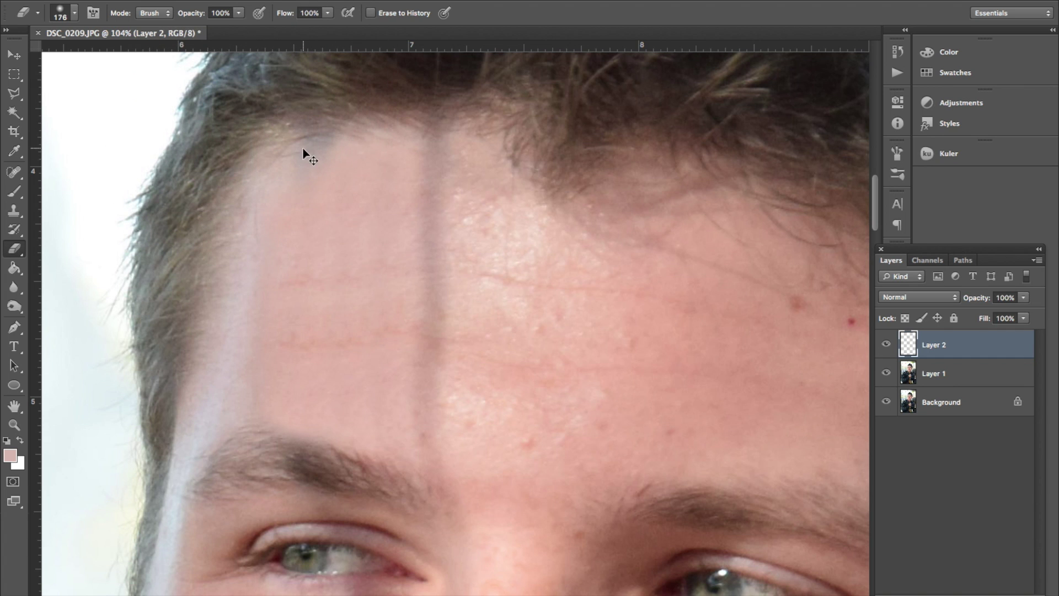
mouse_move(458, 232)
left_mouse_down()
mouse_move(466, 381)
mouse_move(448, 378)
mouse_move(472, 263)
mouse_move(452, 207)
mouse_move(470, 250)
mouse_move(449, 279)
mouse_move(431, 270)
mouse_move(428, 234)
mouse_move(440, 374)
mouse_move(428, 425)
mouse_move(434, 479)
mouse_move(420, 482)
mouse_move(463, 421)
mouse_move(458, 369)
left_mouse_up()
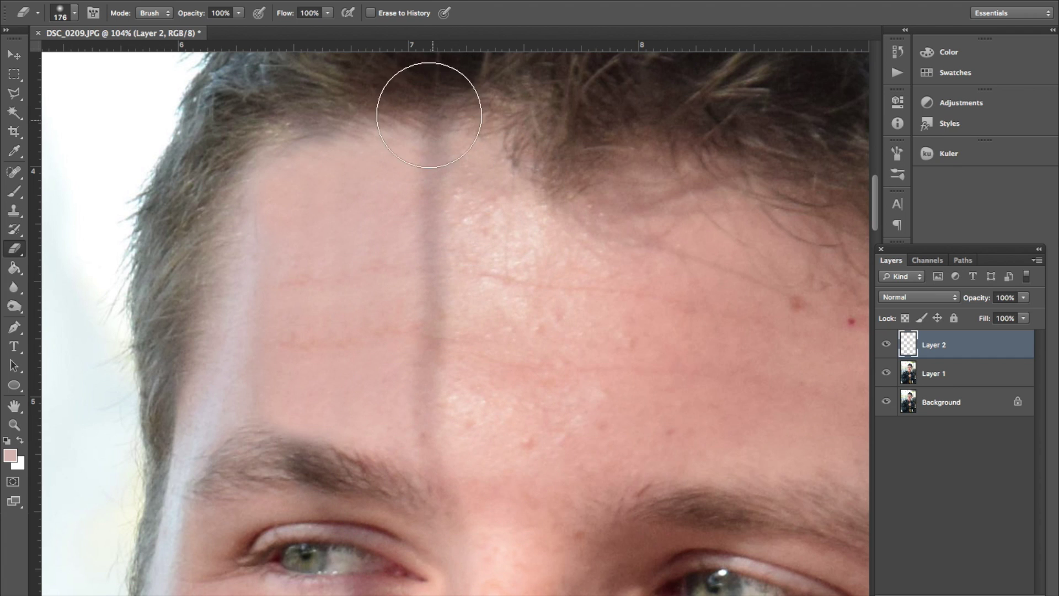
mouse_move(303, 84)
left_mouse_down()
mouse_move(231, 118)
mouse_move(237, 95)
mouse_move(212, 117)
mouse_move(225, 147)
mouse_move(202, 161)
left_mouse_up()
key("super+z")
mouse_move(287, 60)
left_mouse_down()
mouse_move(316, 51)
mouse_move(213, 105)
mouse_move(193, 150)
mouse_move(236, 110)
mouse_move(212, 131)
mouse_move(189, 230)
mouse_move(199, 446)
left_mouse_up()
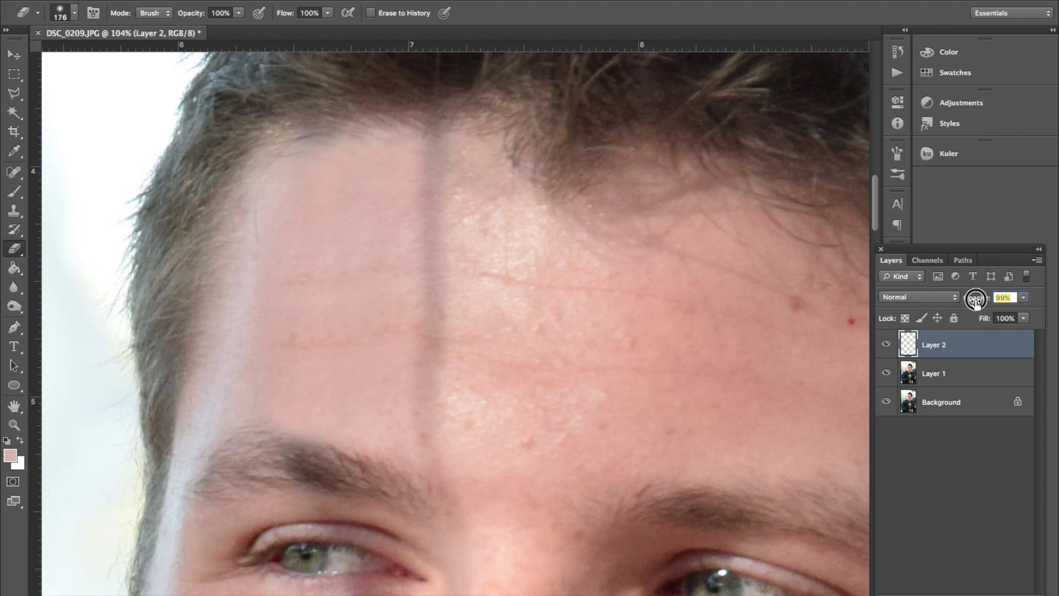
- Erase cloned spill along the temple with Layer 2 temporarily at 58% opacity, and restore the opacity to 100%
left_click_drag(957, 298, 954, 297)
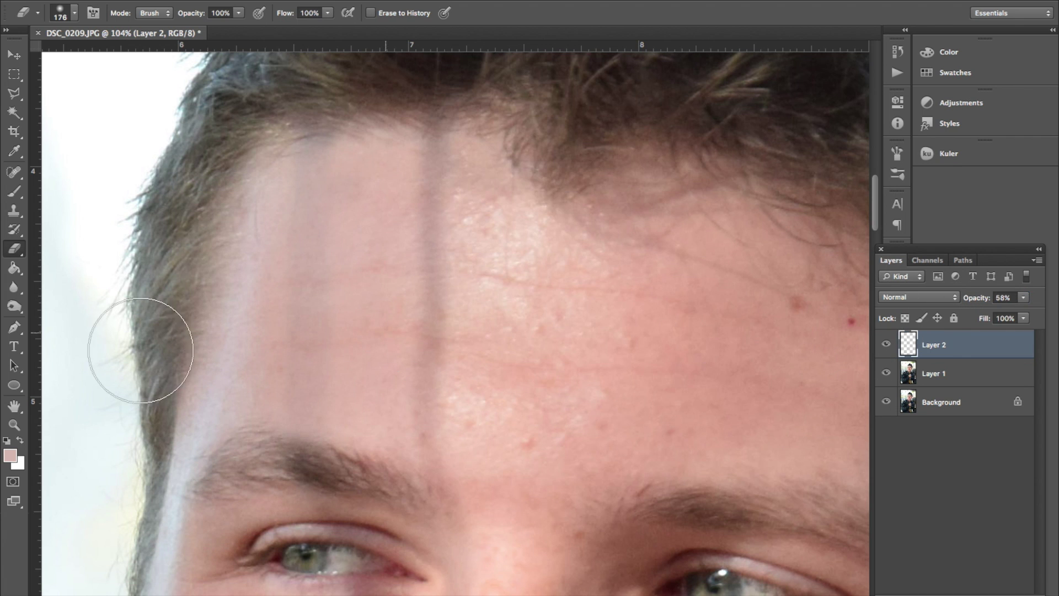
mouse_move(195, 259)
left_mouse_down()
mouse_move(188, 393)
mouse_move(201, 260)
mouse_move(166, 380)
left_mouse_up()
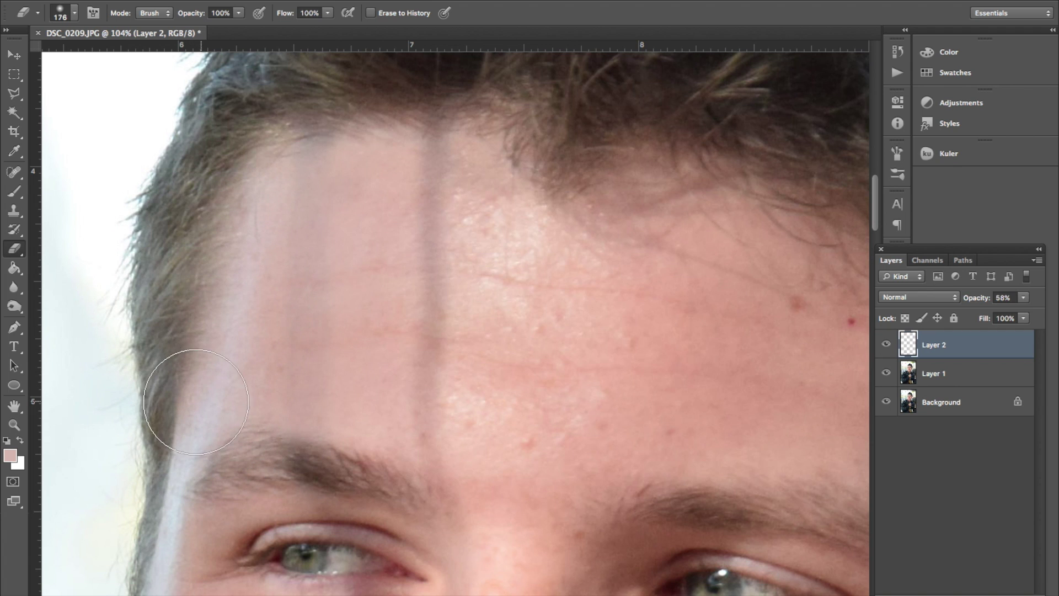
left_click_drag(977, 298, 1054, 303)
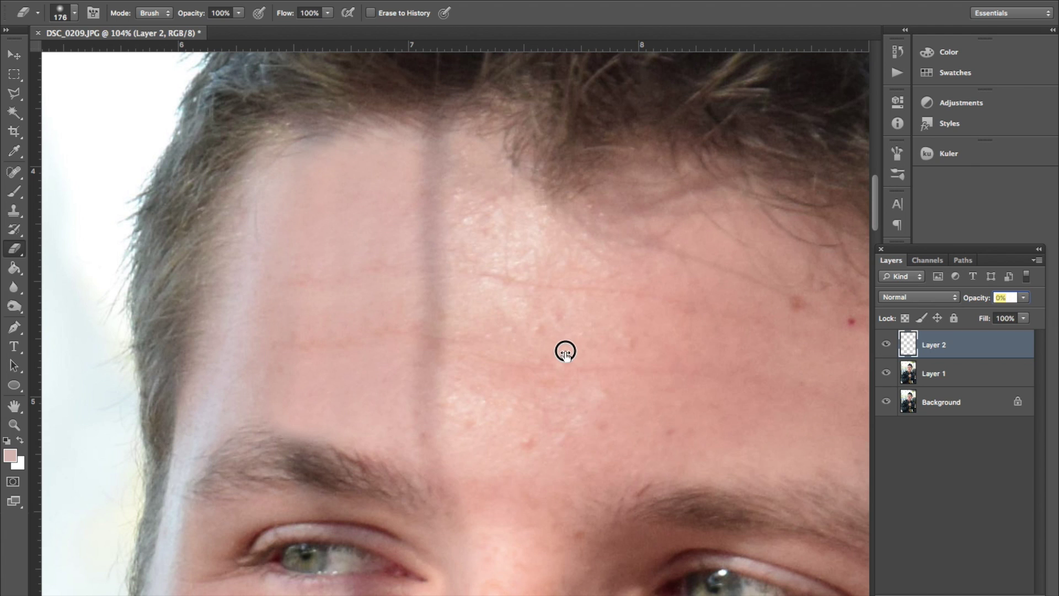
left_click_drag(565, 351, 1053, 303)
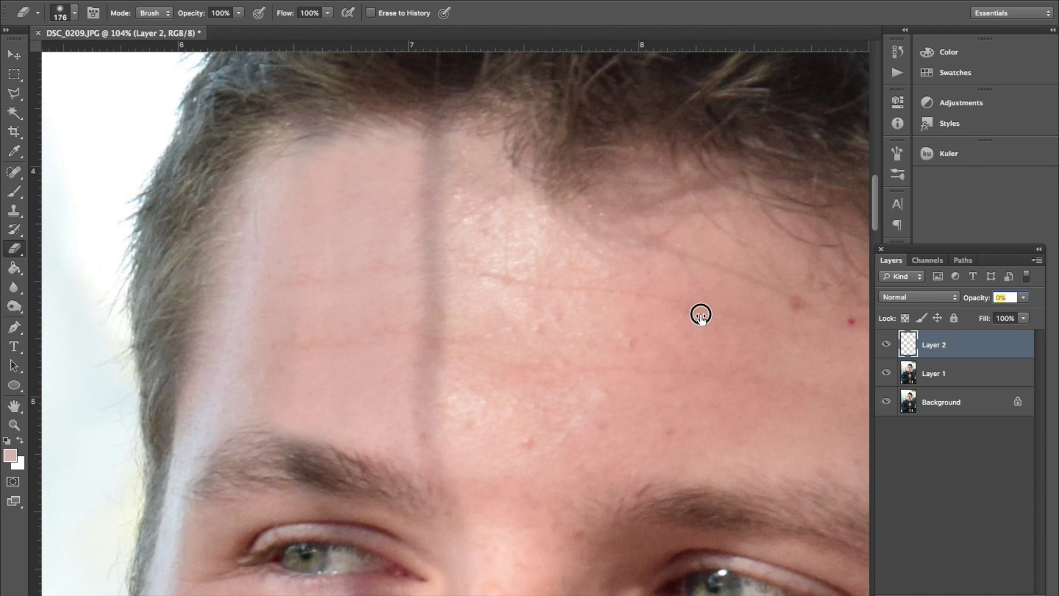
- Set the Eraser size to 75 px and erase the cloned paint overlapping the eyebrow below the wide streak
scroll(343, 449, "up", 2)
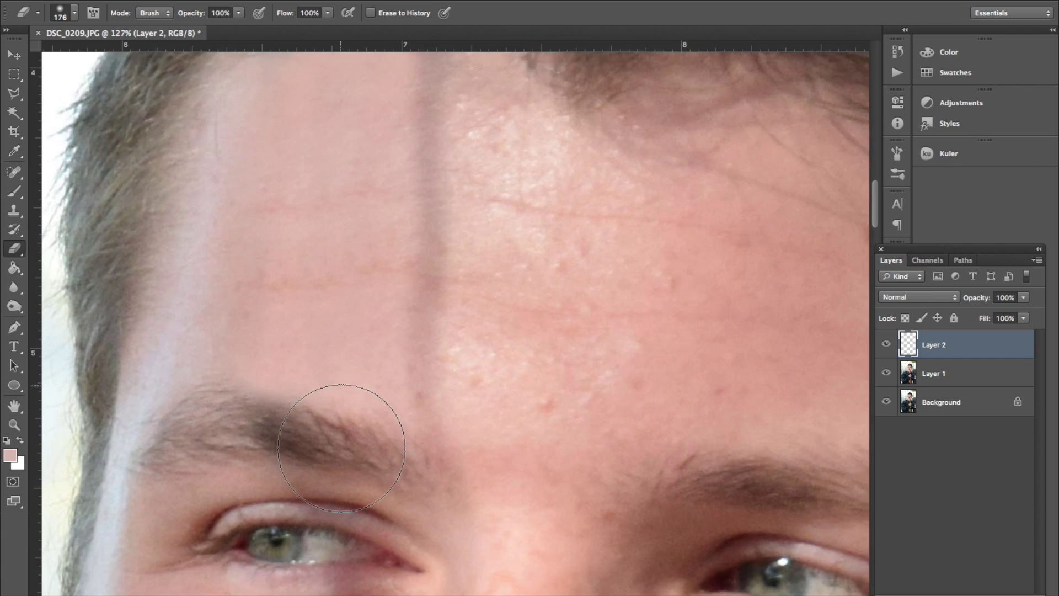
scroll(337, 444, "down", 3)
right_click(345, 373)
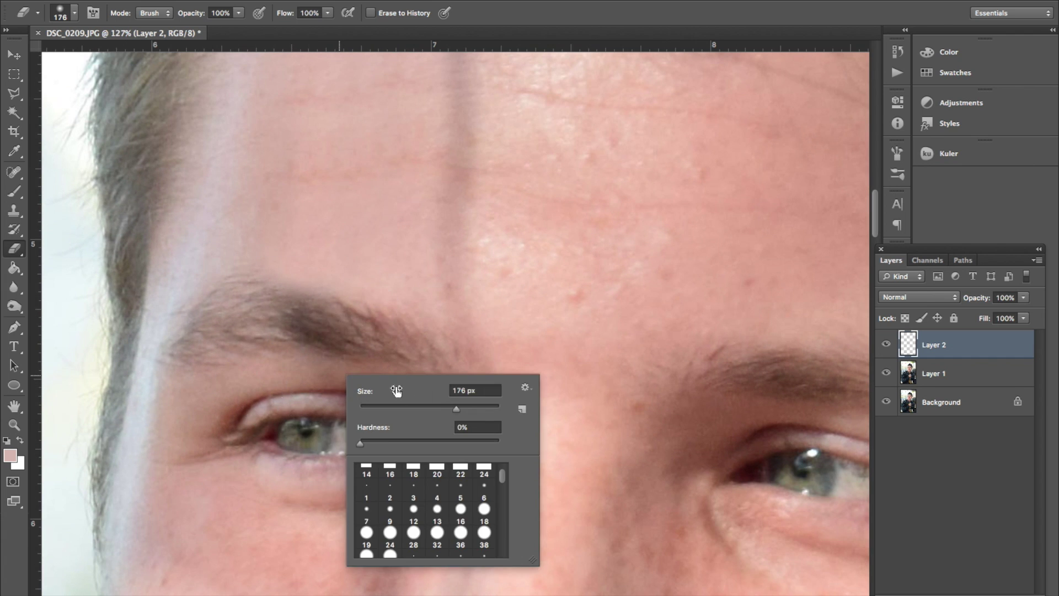
left_click_drag(442, 406, 412, 407)
mouse_move(300, 319)
left_mouse_down()
mouse_move(295, 307)
mouse_move(267, 314)
mouse_move(301, 338)
mouse_move(432, 366)
mouse_move(241, 328)
mouse_move(221, 303)
mouse_move(248, 339)
left_mouse_up()
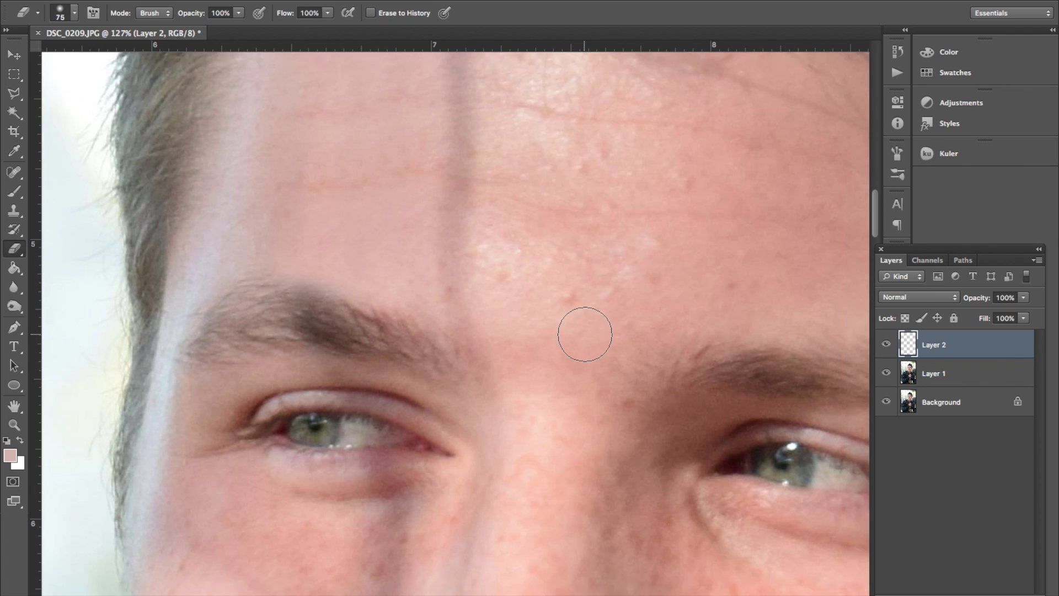
- Compare the forehead with Layer 2 hidden and shown, and examine the retouch across the whole portrait
scroll(585, 335, "down", 3)
scroll(585, 334, "up", 1)
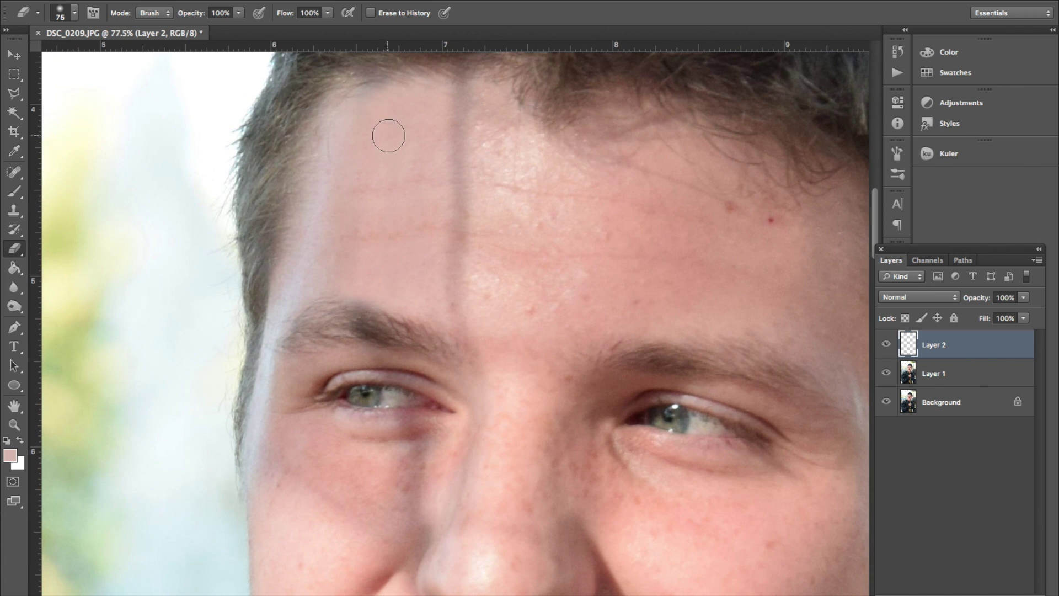
left_click(887, 346)
left_click(886, 346)
scroll(415, 390, "down", 6)
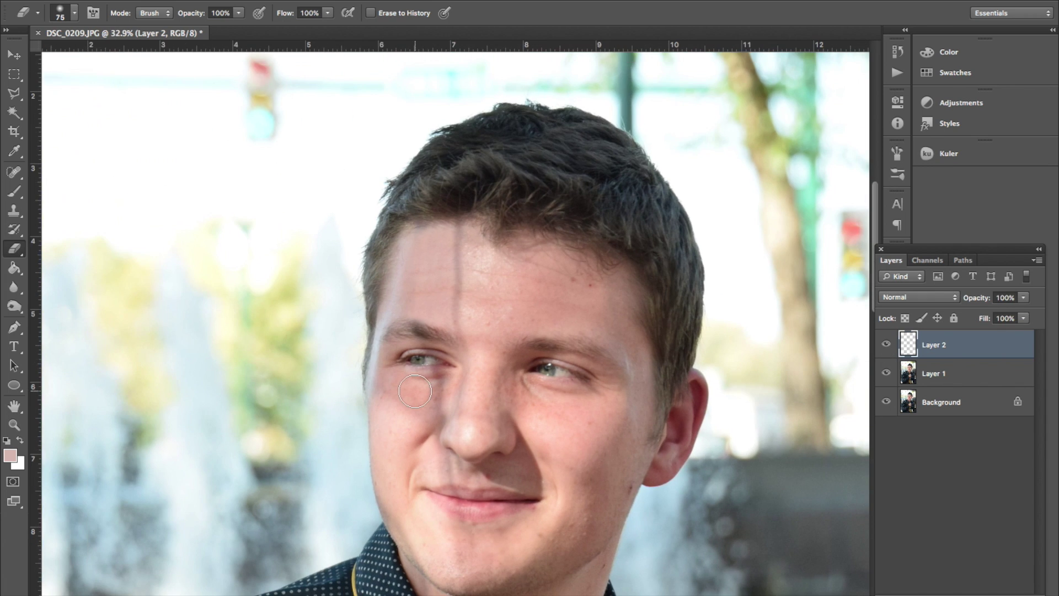
scroll(415, 390, "down", 4)
scroll(415, 391, "up", 4)
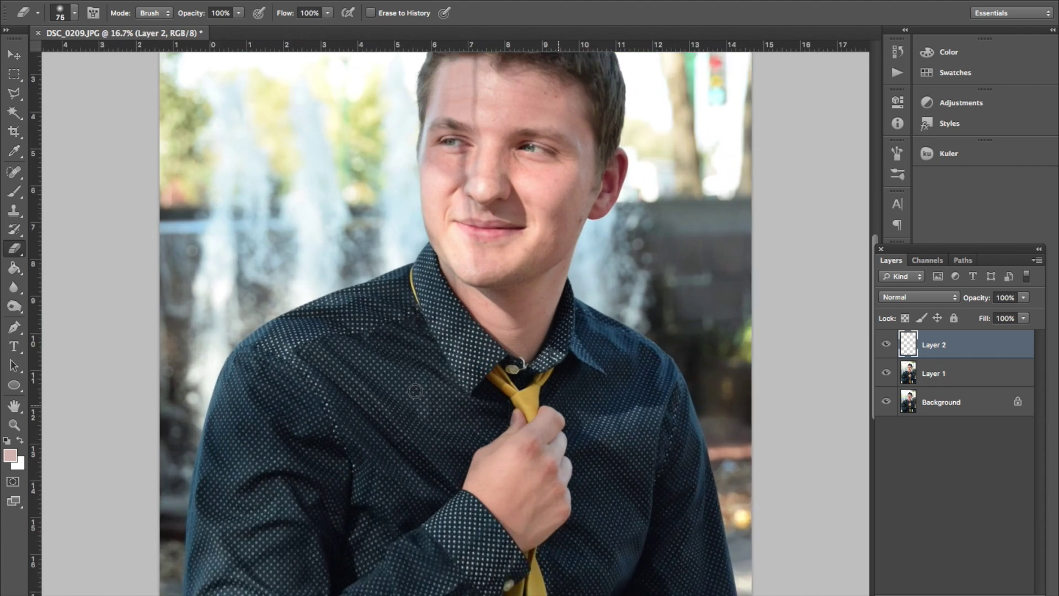
scroll(415, 391, "down", 1)
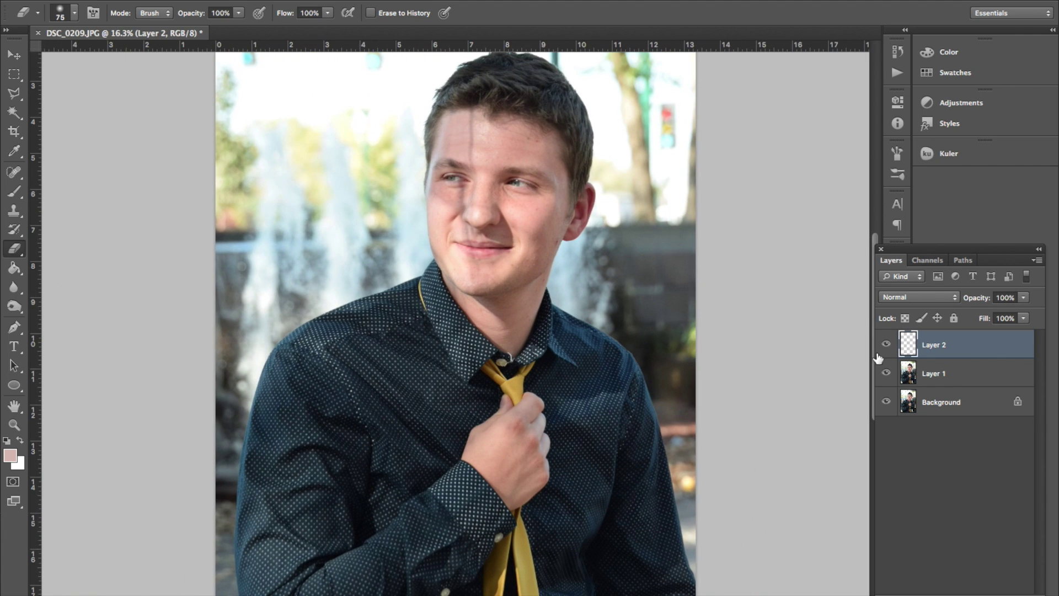
- Compare the whole portrait with Layer 2 hidden and shown to judge the forehead retouch
left_click(882, 349)
left_click(883, 349)
left_click(883, 349)
left_click(884, 350)
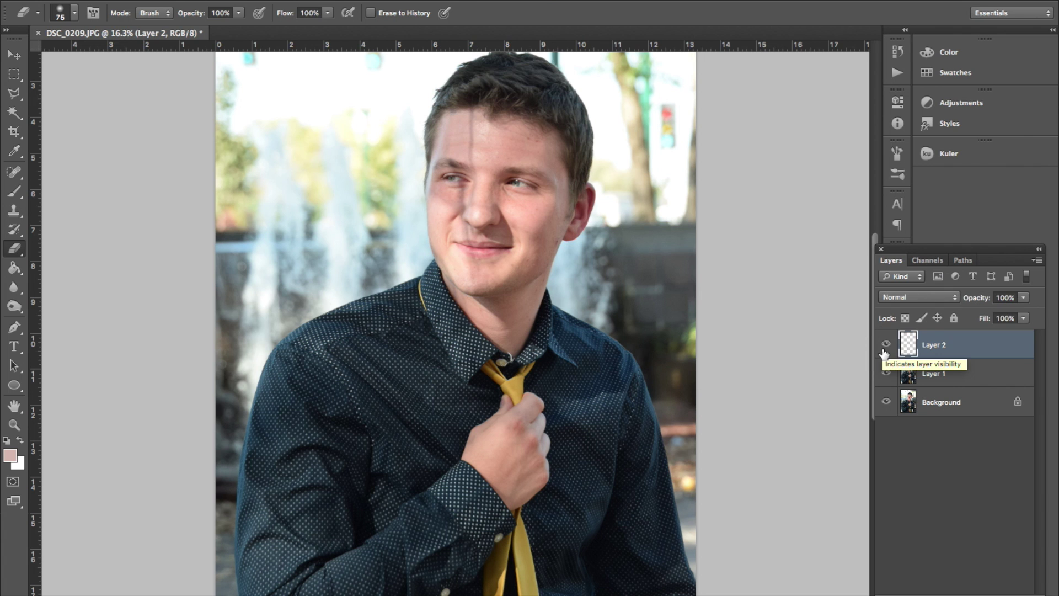
left_click(884, 350)
left_click(883, 350)
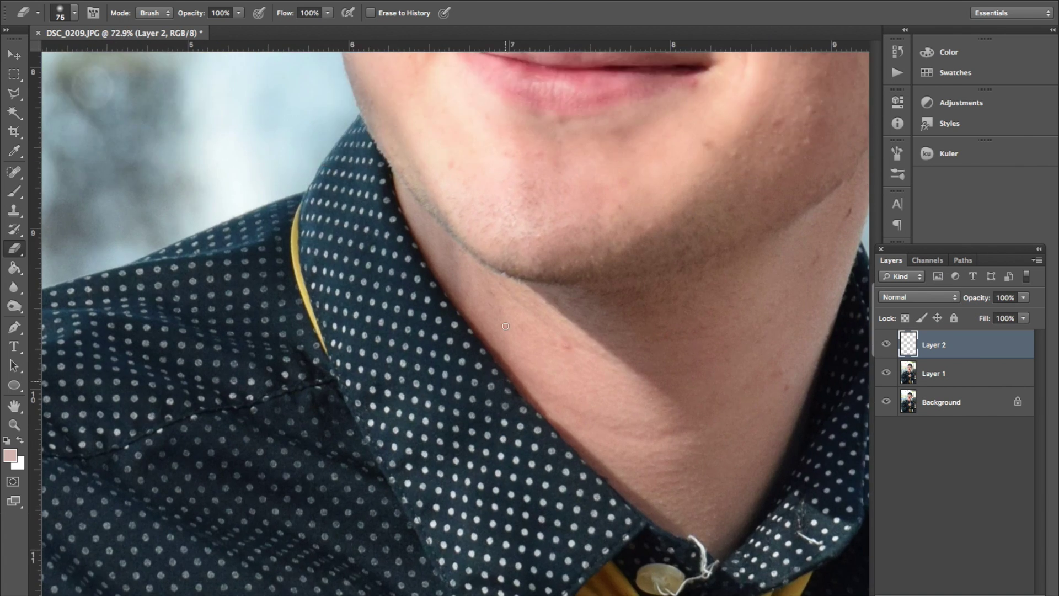
- Add a new layer above Layer 2 and set the Brush to 59 px, 0% hardness and 9% flow
scroll(505, 326, "up", 15)
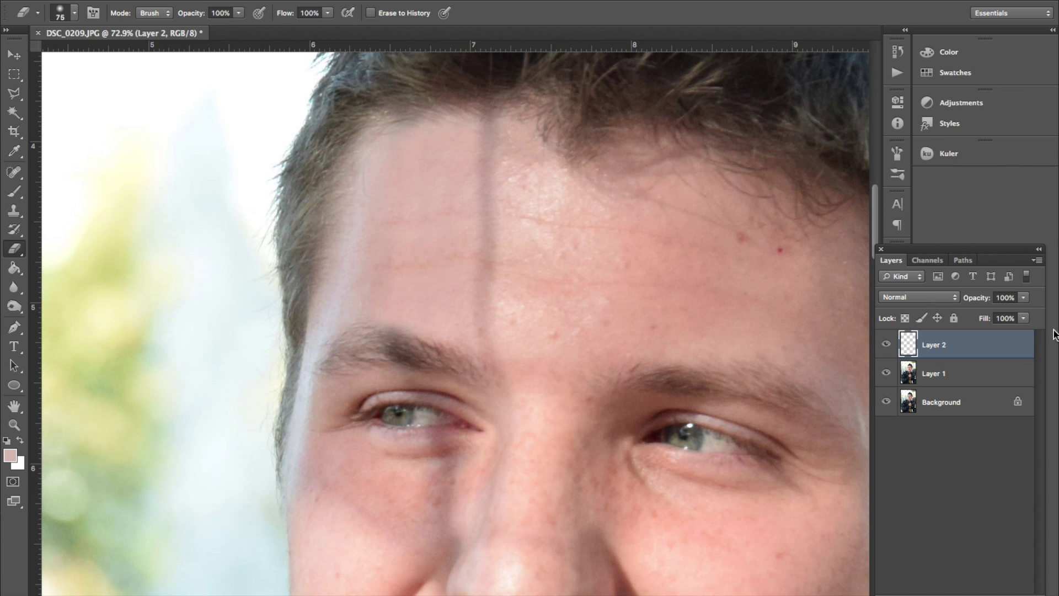
key("super+alt+shift+n")
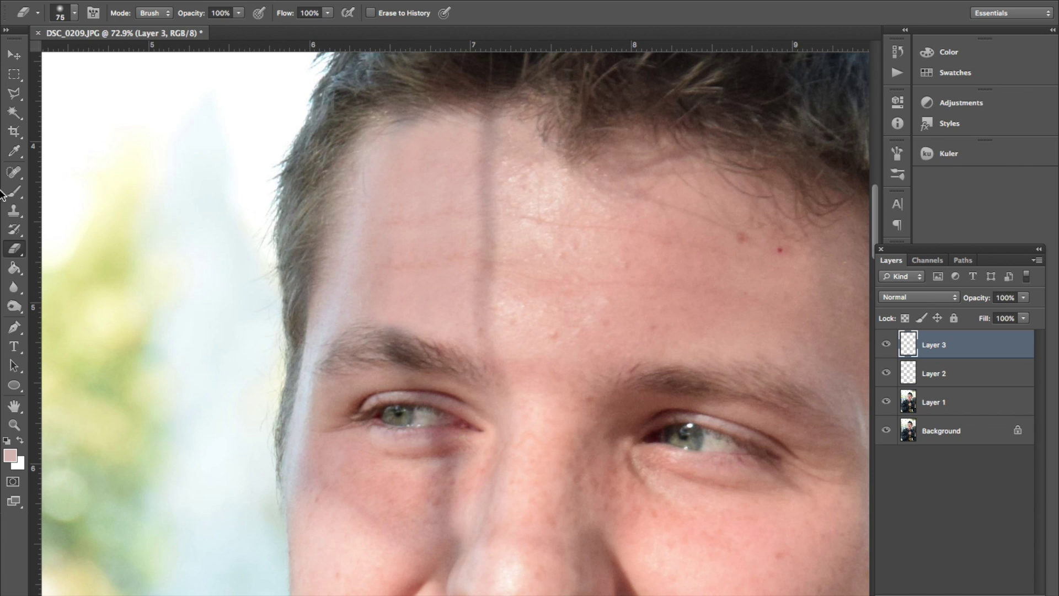
left_click(14, 191)
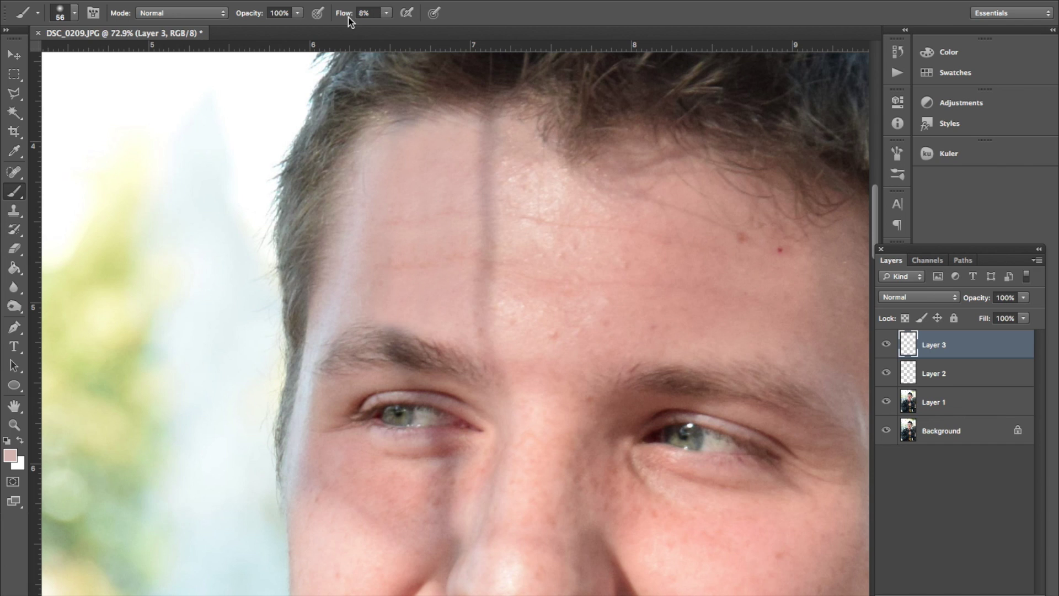
left_click_drag(345, 13, 334, 21)
right_click(459, 223)
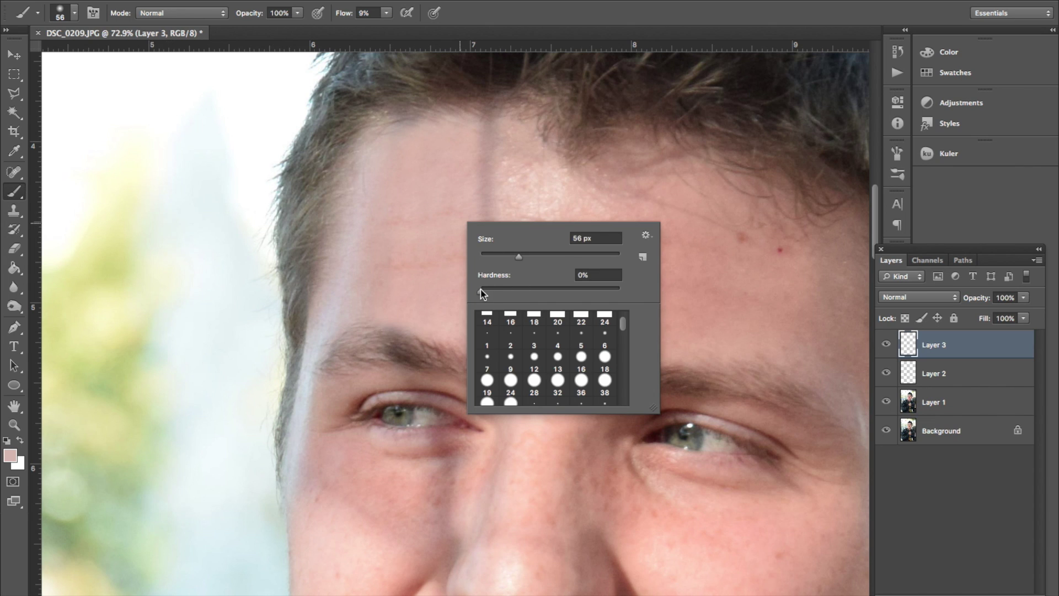
left_click_drag(482, 293, 444, 289)
left_click_drag(520, 255, 520, 255)
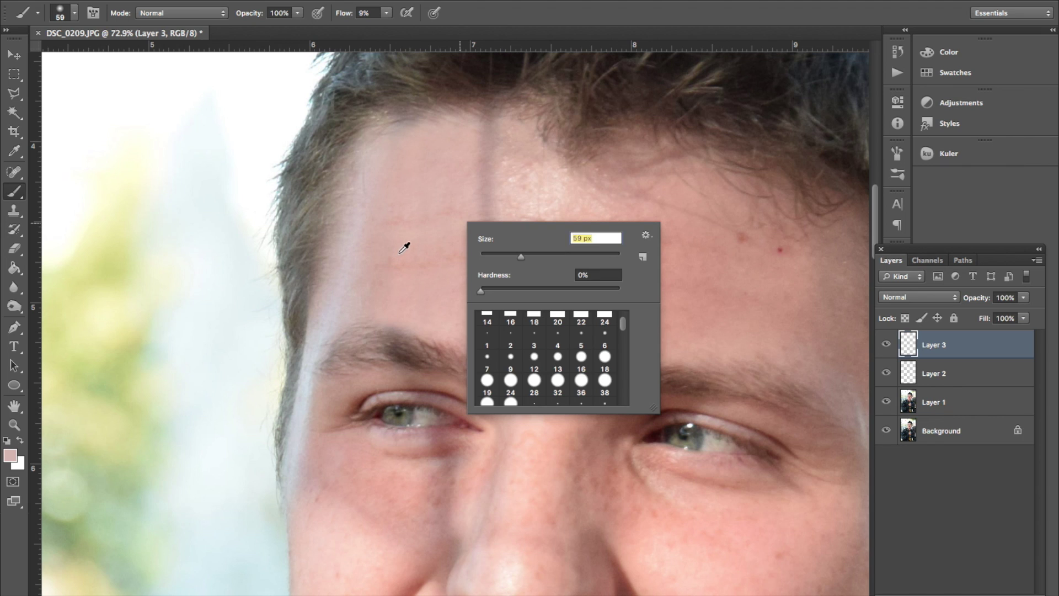
key("Return")
- Paint sampled skin tone over the forehead beside the temple on the new layer to blend the removed wide streak
mouse_move(385, 256)
left_mouse_down()
mouse_move(371, 284)
mouse_move(399, 173)
mouse_move(355, 284)
mouse_move(357, 307)
mouse_move(359, 283)
mouse_move(341, 320)
mouse_move(382, 316)
left_mouse_up()
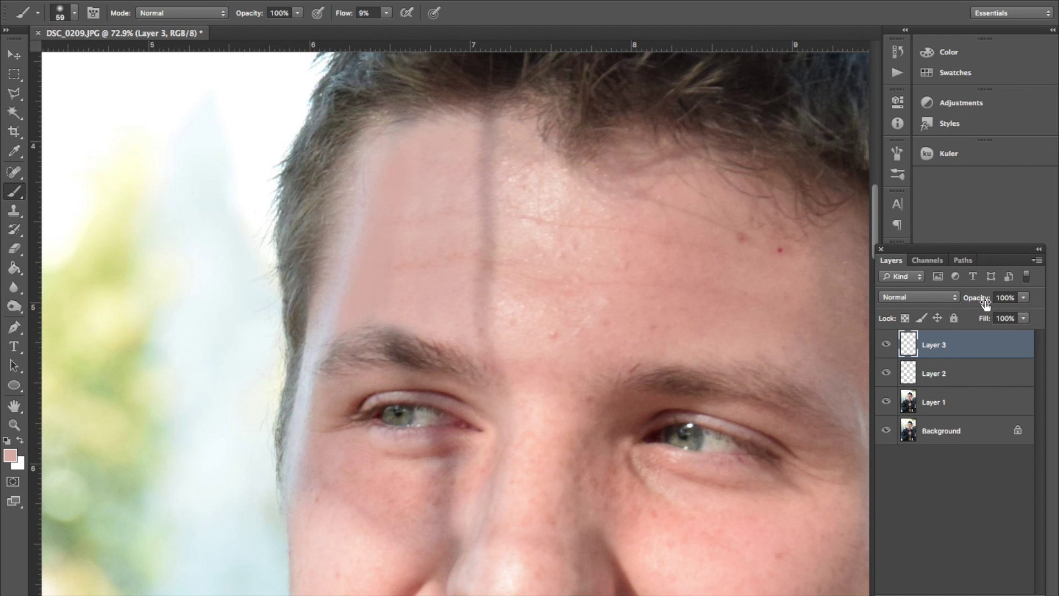
mouse_move(980, 300)
left_mouse_down()
mouse_move(920, 307)
mouse_move(625, 276)
mouse_move(679, 286)
mouse_move(658, 284)
left_mouse_up()
left_click(420, 202, "alt")
mouse_move(407, 206)
left_mouse_down()
mouse_move(379, 230)
mouse_move(384, 189)
mouse_move(398, 180)
mouse_move(392, 237)
mouse_move(375, 301)
mouse_move(373, 290)
mouse_move(357, 296)
mouse_move(386, 276)
mouse_move(380, 239)
mouse_move(371, 246)
mouse_move(388, 221)
mouse_move(395, 158)
mouse_move(359, 251)
mouse_move(367, 276)
mouse_move(351, 311)
mouse_move(385, 272)
mouse_move(378, 255)
mouse_move(395, 172)
mouse_move(380, 286)
left_mouse_up()
- Set the painted layer's opacity to 22% and merge it down into Layer 2
mouse_move(976, 302)
left_mouse_down()
mouse_move(1000, 296)
mouse_move(934, 298)
mouse_move(1054, 309)
left_mouse_up()
key("ctrl+plus")
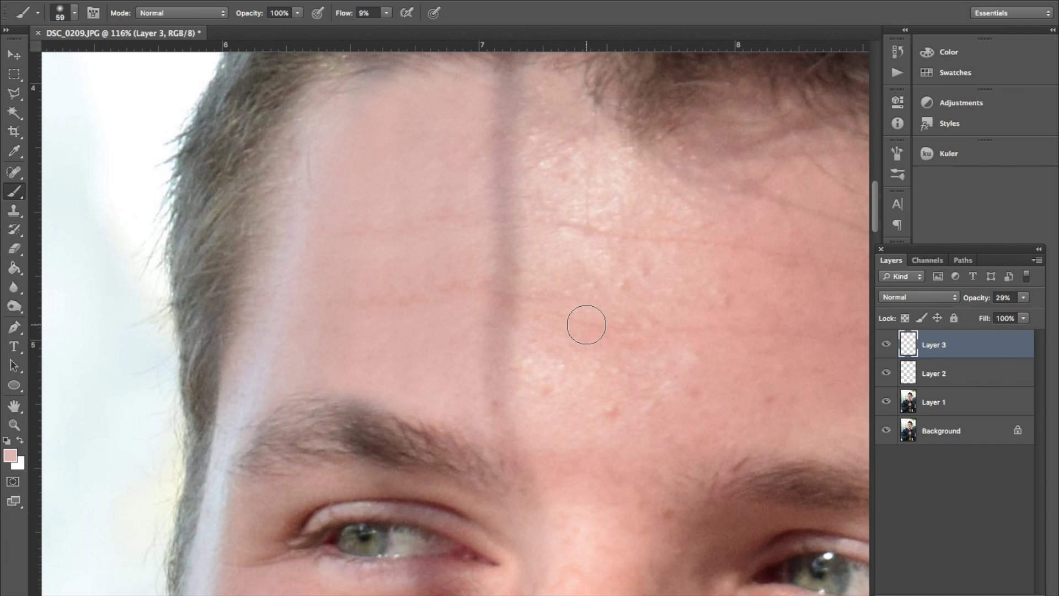
left_click_drag(971, 298, 970, 297)
scroll(547, 359, "down", 5)
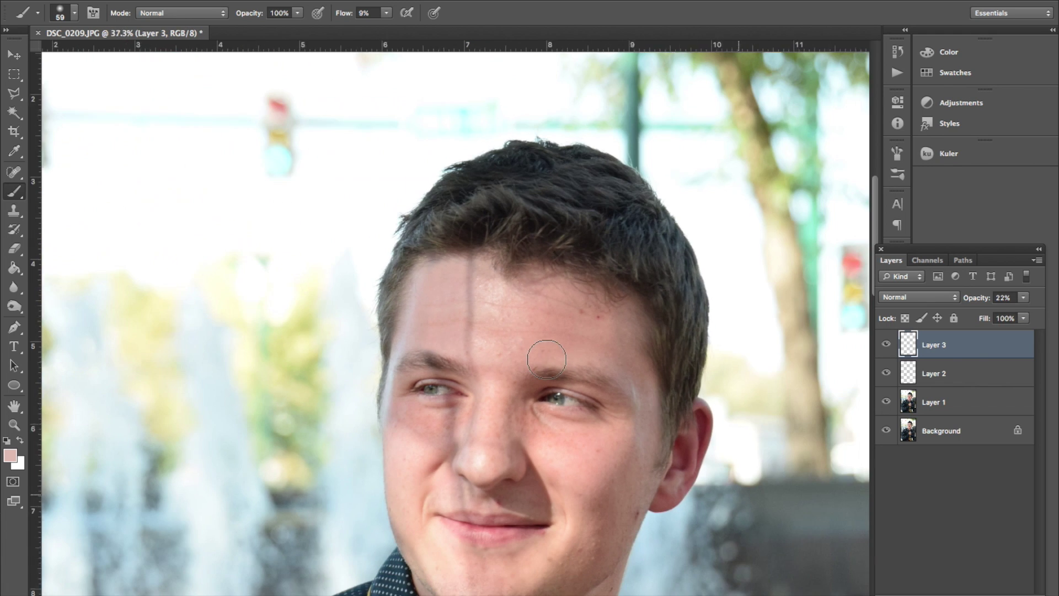
scroll(547, 359, "up", 3)
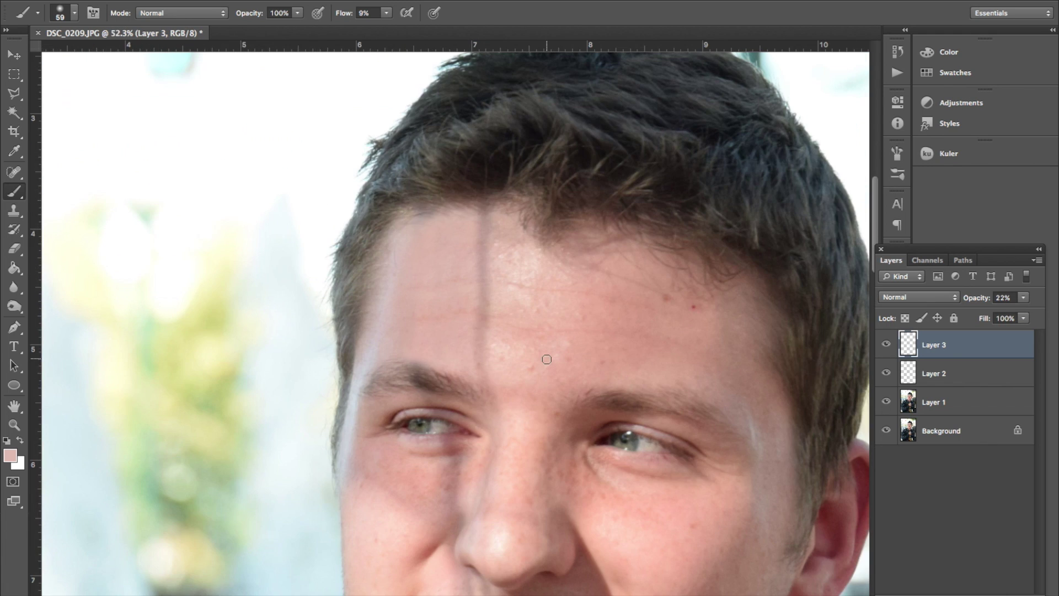
right_click(1010, 358)
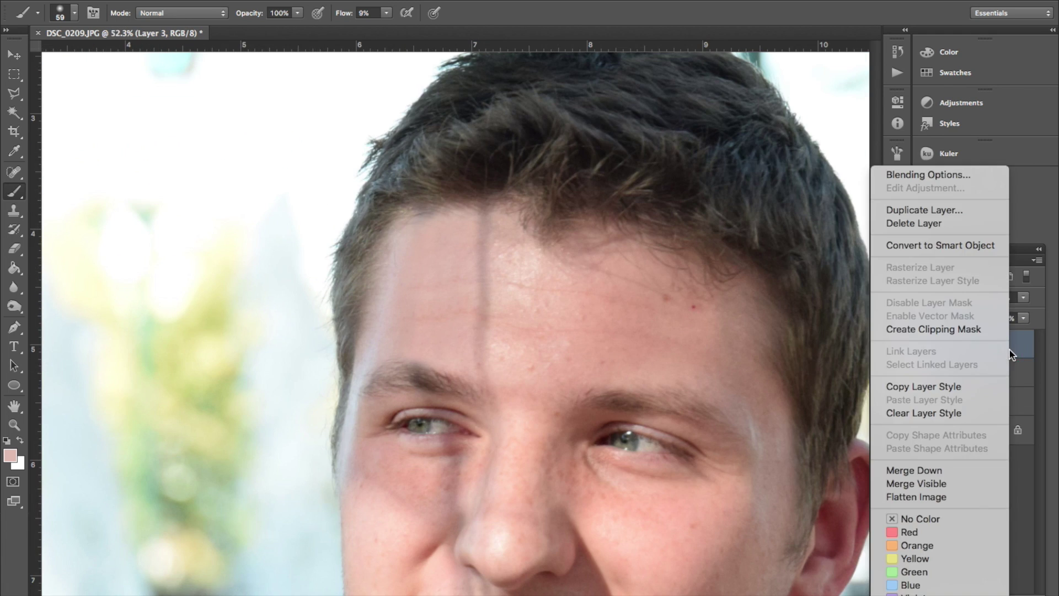
left_click(951, 470)
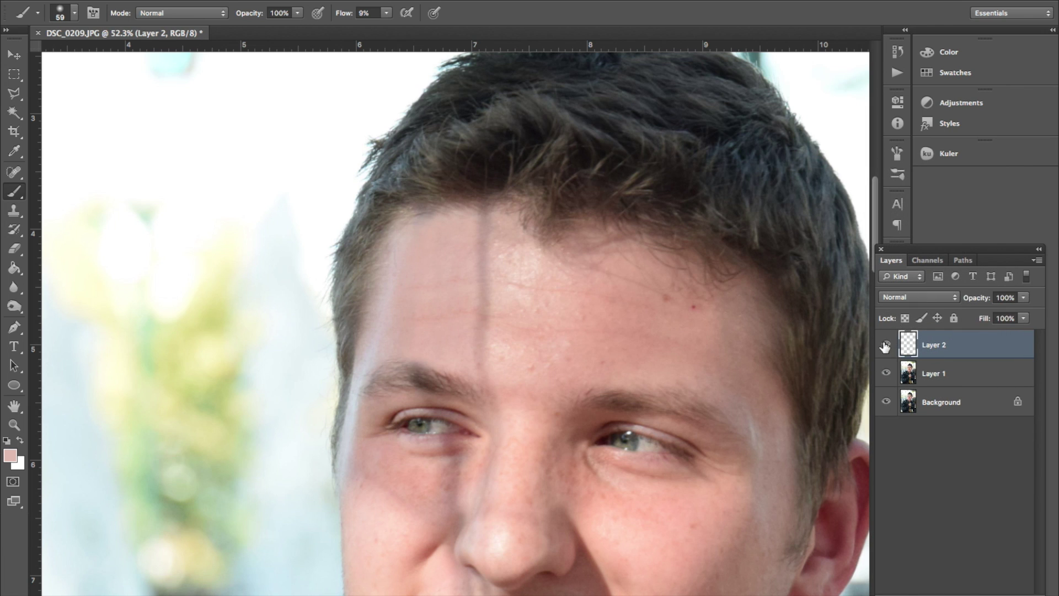
- Compare the forehead with the merged Layer 2 hidden and shown
left_click(886, 345)
left_click(886, 345)
left_click(886, 345)
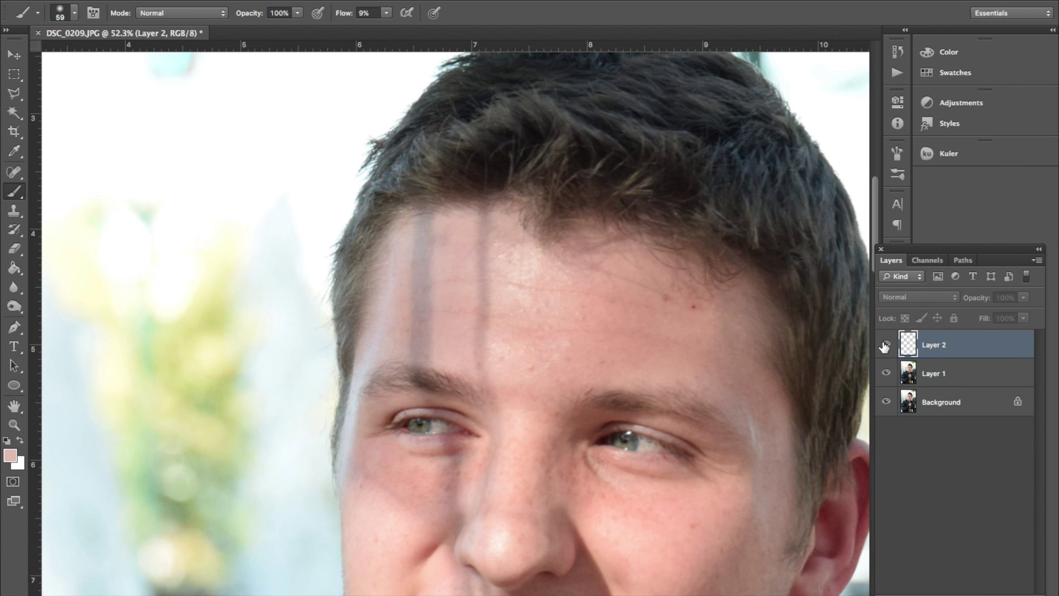
left_click(885, 345)
- Switch to the Spot Healing Brush for the hairline and set it to 49 px with a lower hardness
scroll(461, 302, "up", 3)
scroll(461, 302, "up", 2)
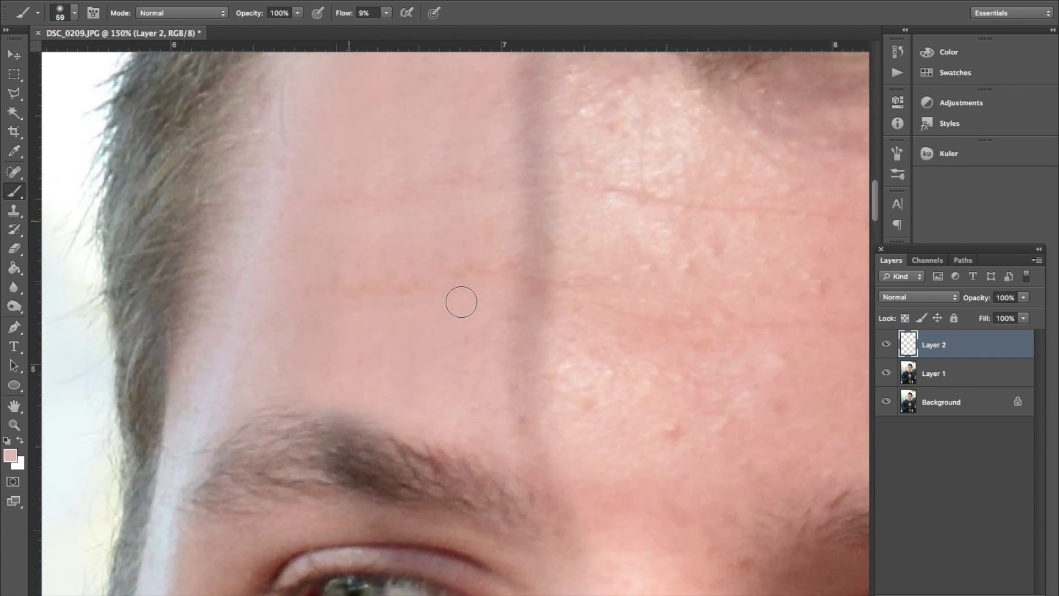
scroll(469, 276, "up", 5)
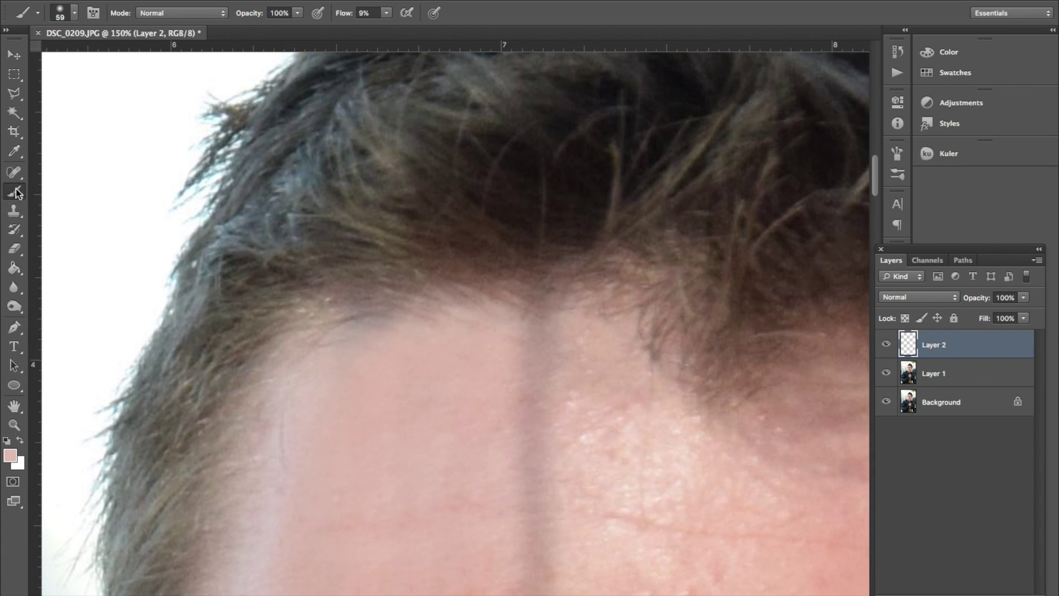
left_click(14, 171)
left_click_drag(359, 307, 354, 307)
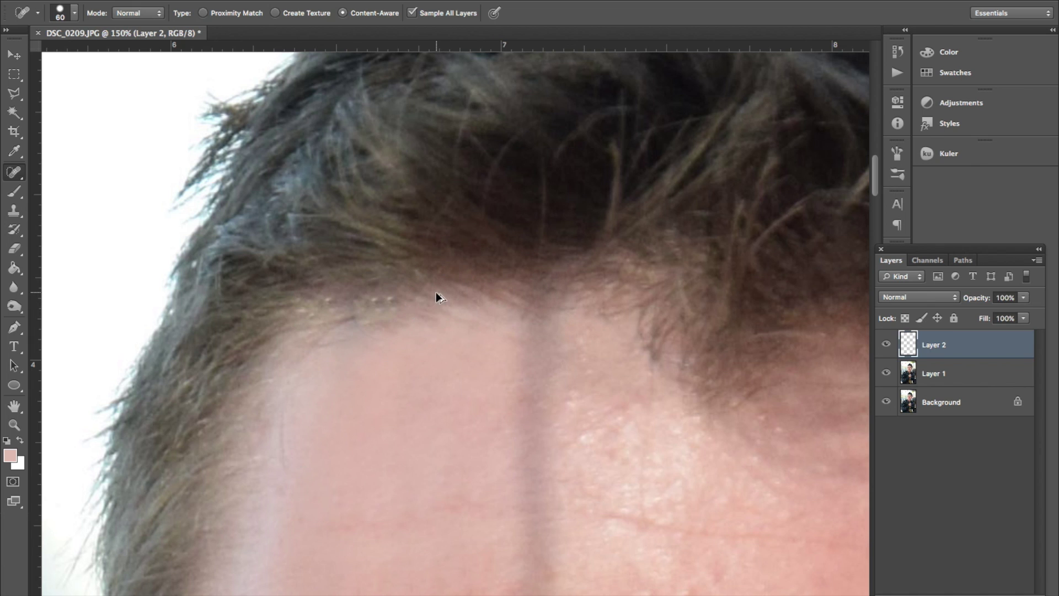
right_click(402, 312)
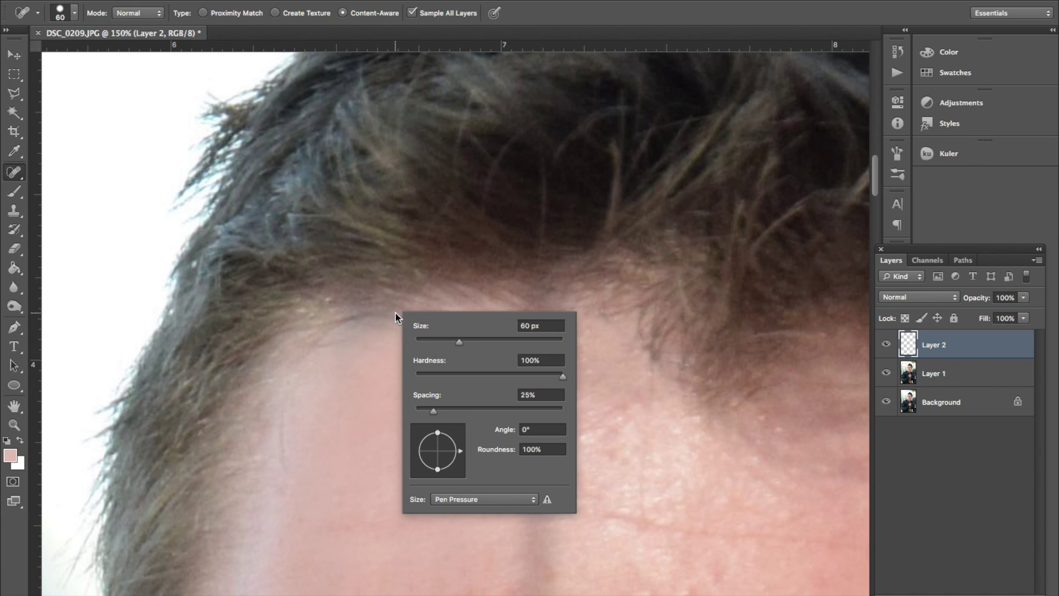
left_click(451, 338)
left_click_drag(457, 373, 486, 373)
- Try healing the dark smudge at the hairline above the removed wide streak, and undo the strokes
left_click_drag(376, 303, 363, 310)
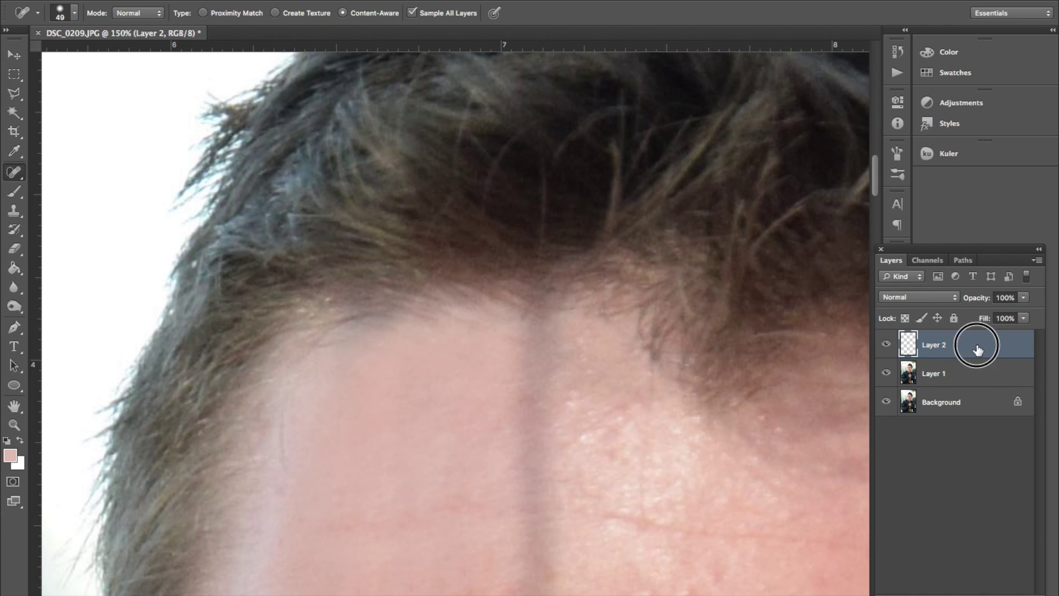
left_click_drag(393, 310, 378, 310)
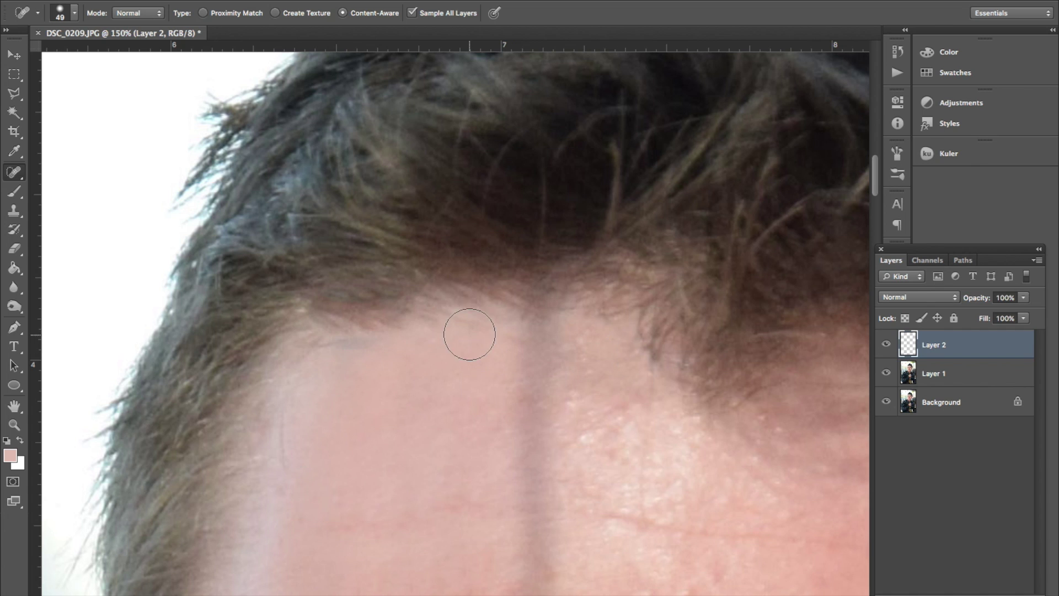
key("super+alt+z")
key("super+alt+z")
key("super+alt+z")
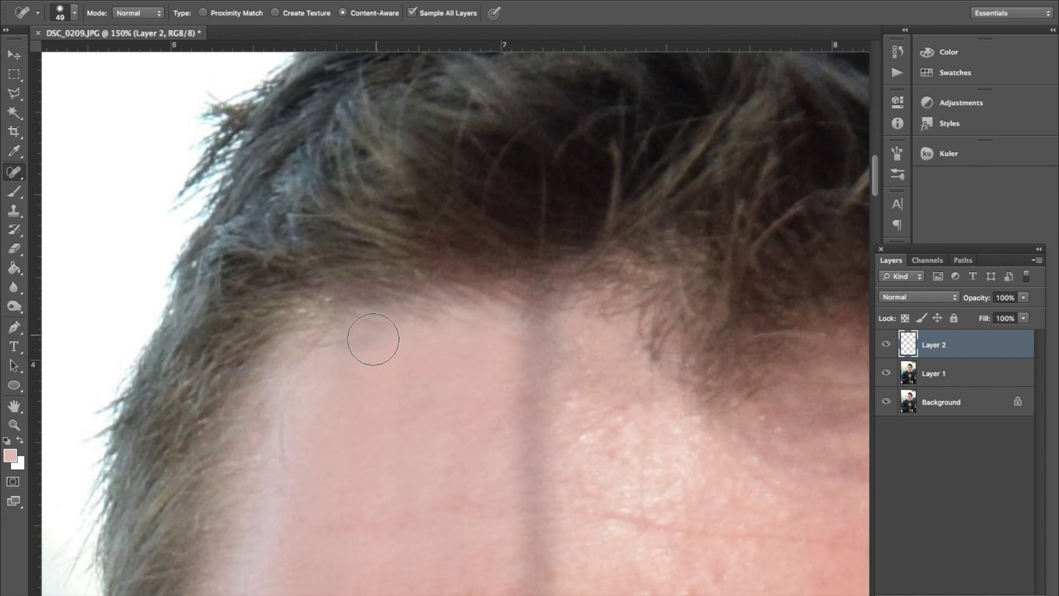
- Heal the dark smudges just below the hairline where the wide streak was removed, and check the result
left_click(326, 349)
left_click(355, 365)
scroll(429, 367, "down", 3)
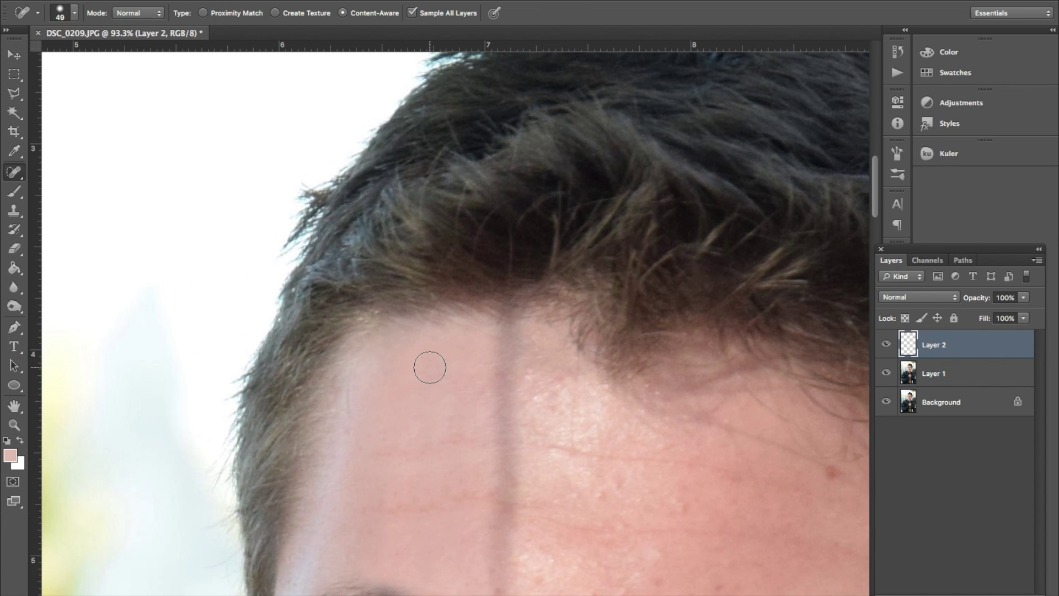
scroll(452, 377, "up", 2)
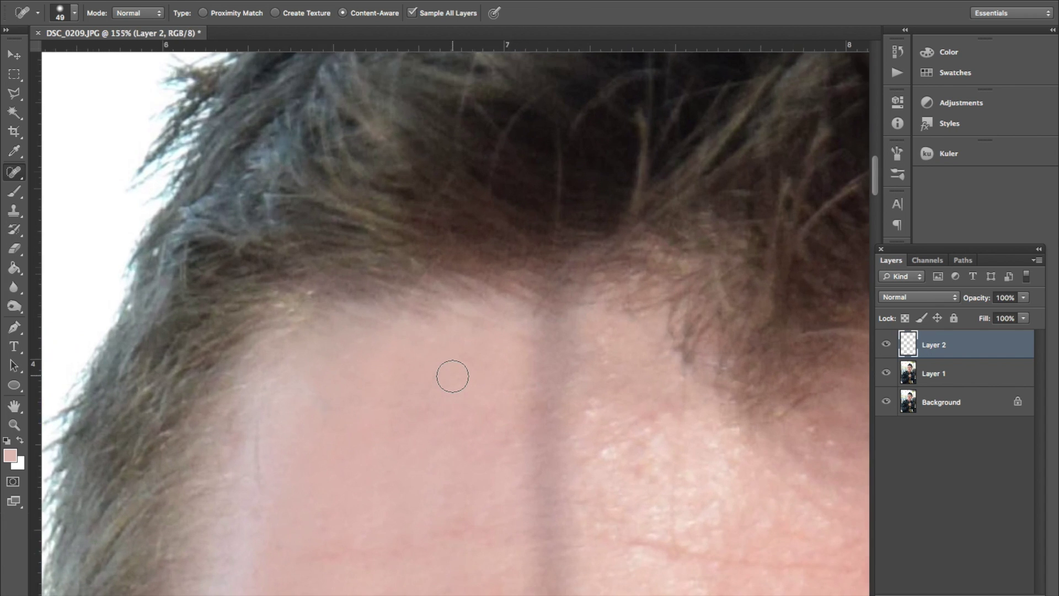
scroll(451, 376, "down", 4)
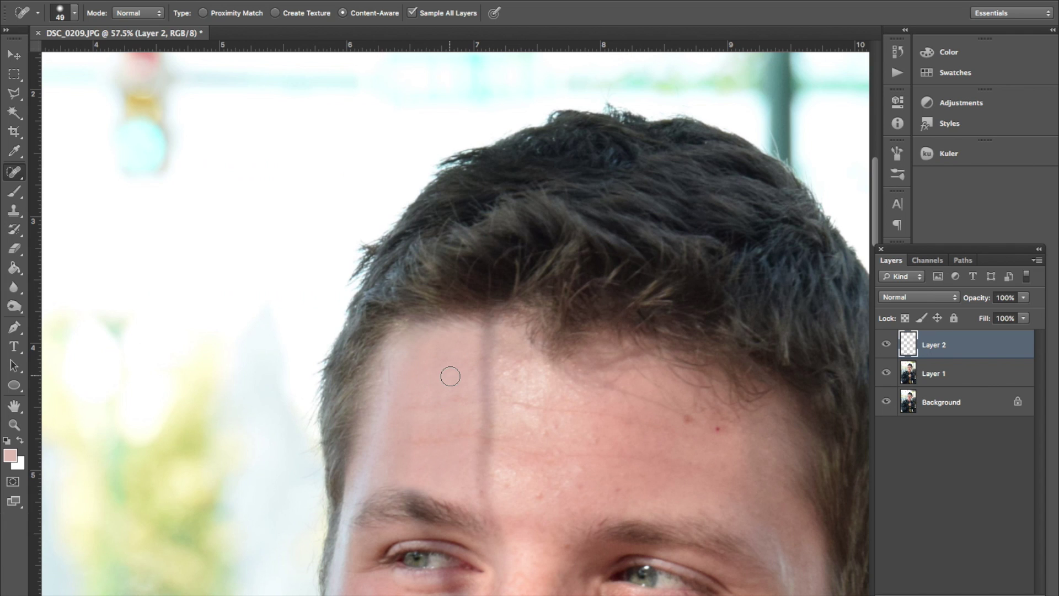
scroll(450, 376, "down", 2)
scroll(450, 377, "down", 3)
- Heal the upper end of the narrow forehead streak where it meets the hairline on Layer 2
scroll(450, 377, "up", 3)
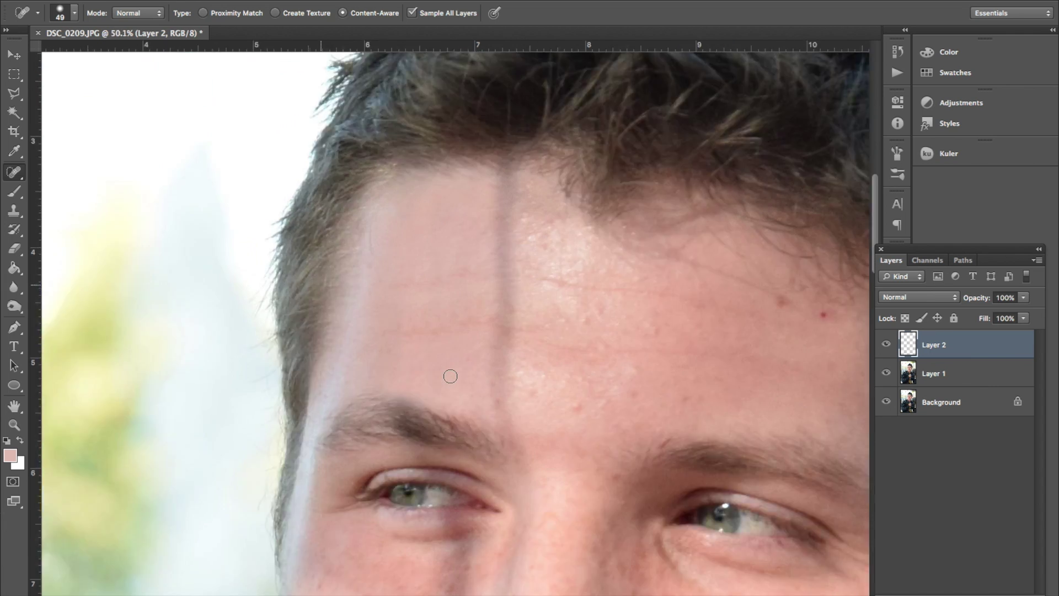
scroll(451, 376, "up", 6)
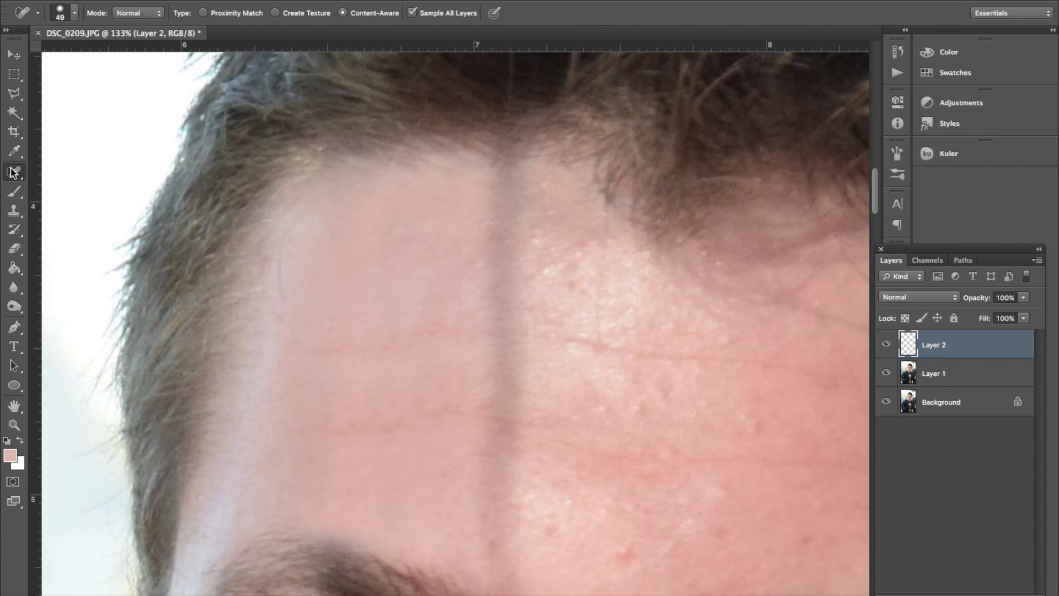
left_click(496, 144)
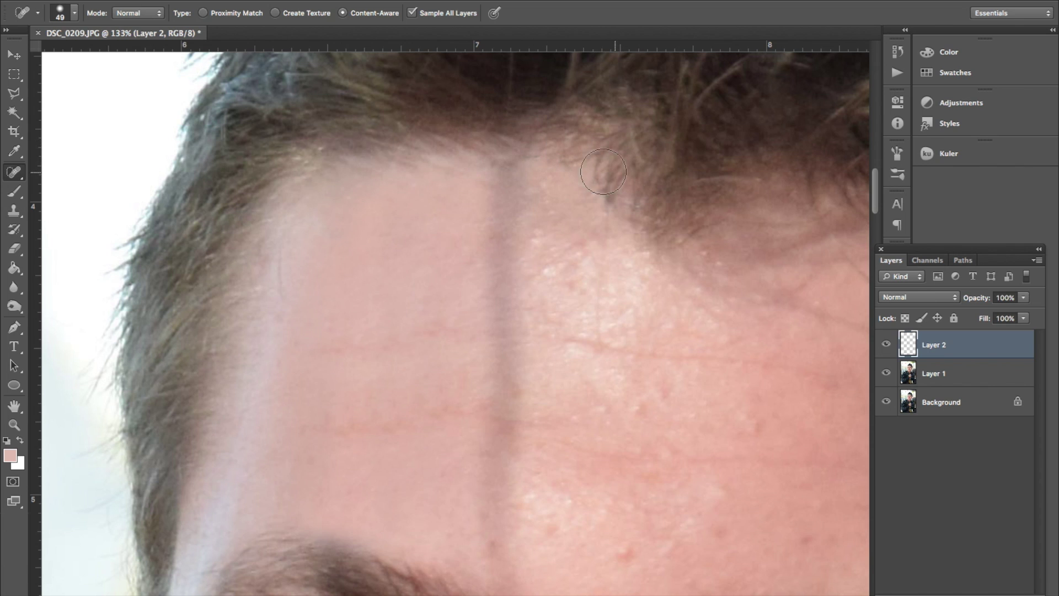
left_click(520, 143)
scroll(715, 388, "down", 6)
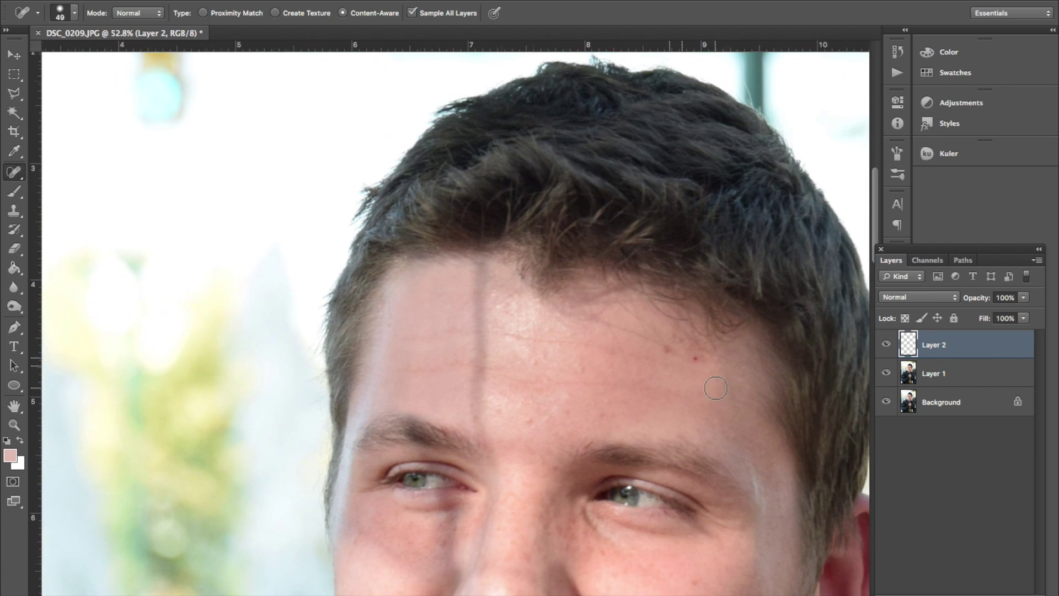
- Add another new layer above Layer 2 and switch to the Clone Stamp tool
scroll(716, 388, "up", 3)
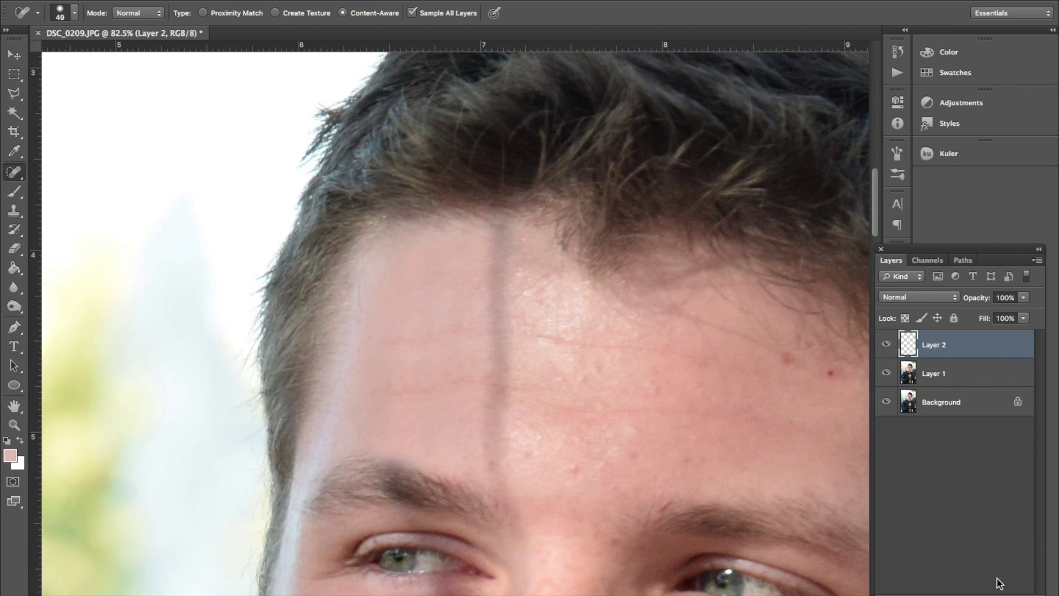
key("ctrl+alt+shift+n")
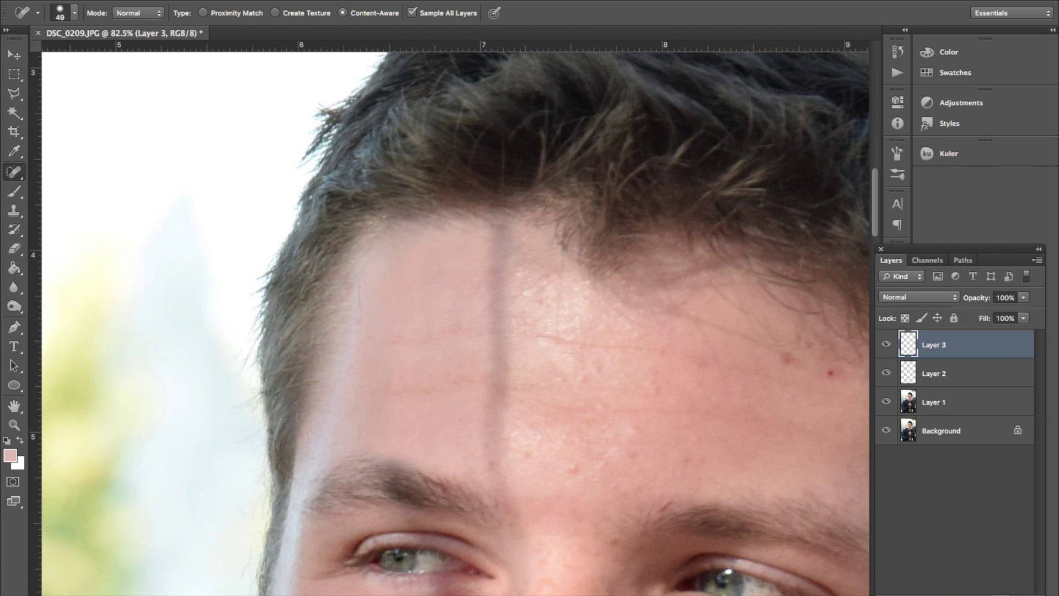
left_click(14, 210)
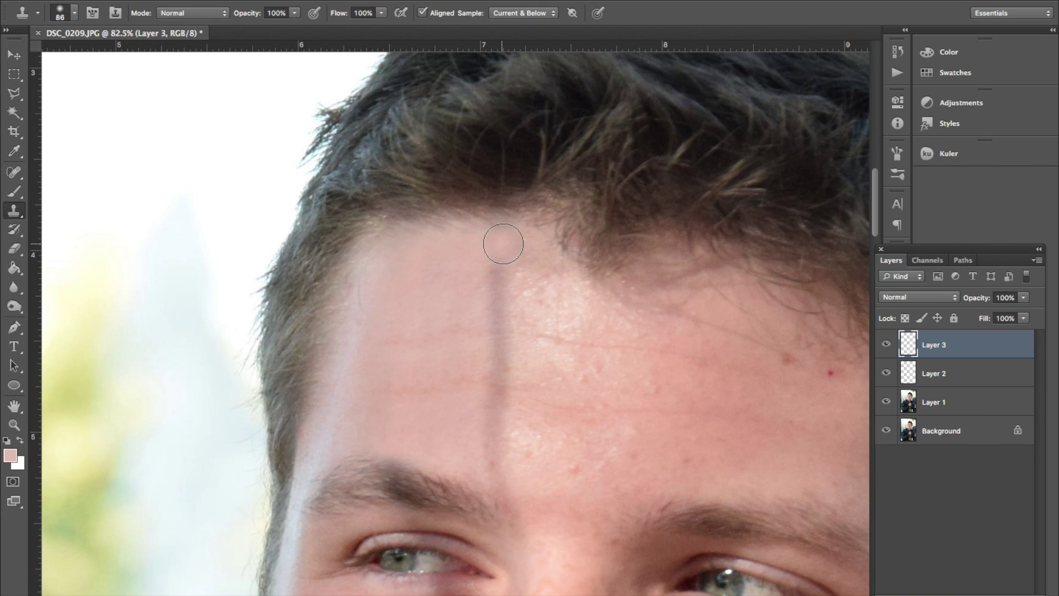
- Try cloning nearby forehead skin over the narrow streak from the hairline to the eyebrow, and undo the stroke
left_click(535, 249, "alt")
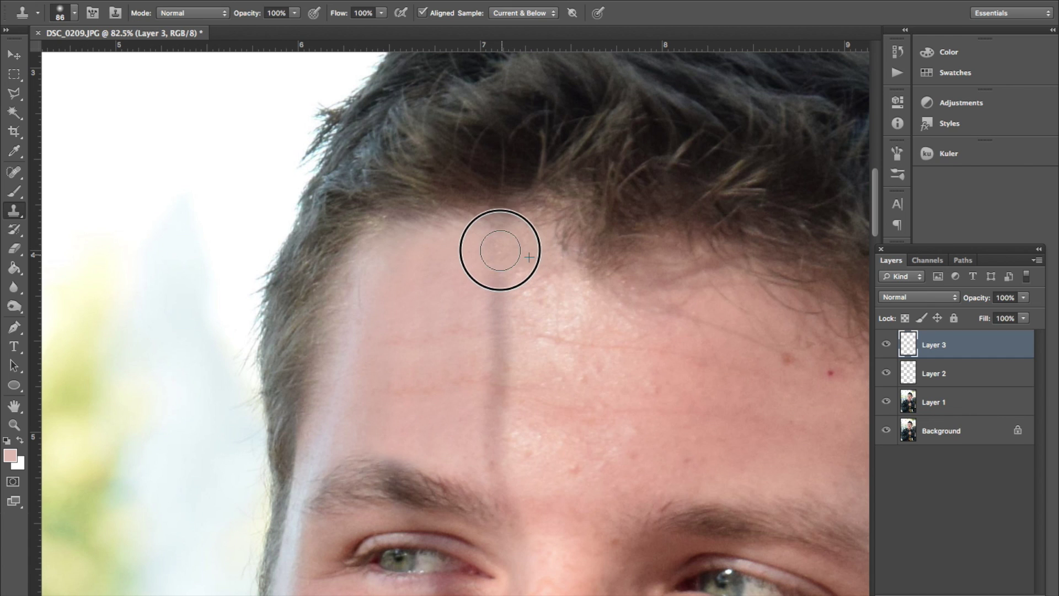
mouse_move(495, 246)
left_mouse_down()
mouse_move(489, 414)
mouse_move(512, 484)
mouse_move(501, 315)
mouse_move(485, 289)
mouse_move(480, 402)
mouse_move(516, 474)
left_mouse_up()
key("super+z")
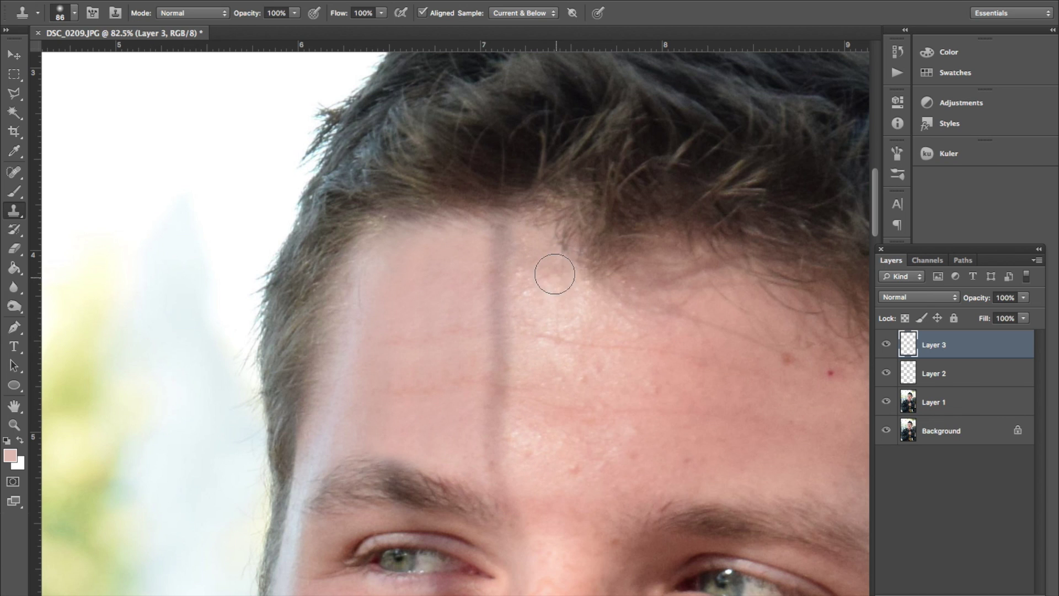
- Sample the skin beside the narrow streak just below the hairline and clone it down over the streak to the eyebrow
left_click(533, 246, "alt")
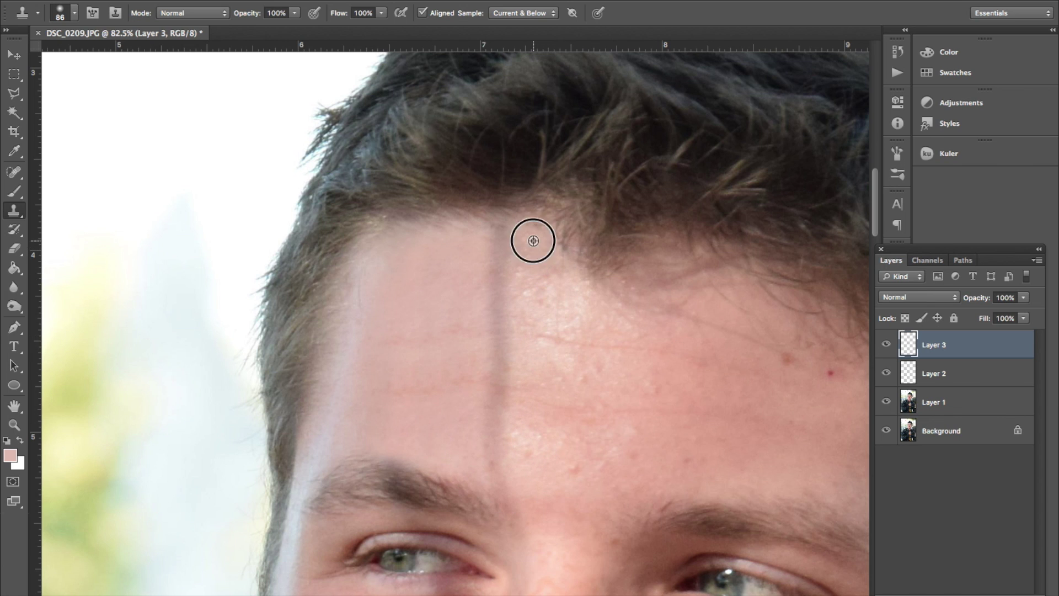
mouse_move(502, 260)
left_mouse_down()
mouse_move(503, 230)
mouse_move(497, 417)
mouse_move(496, 401)
mouse_move(505, 482)
mouse_move(529, 494)
left_mouse_up()
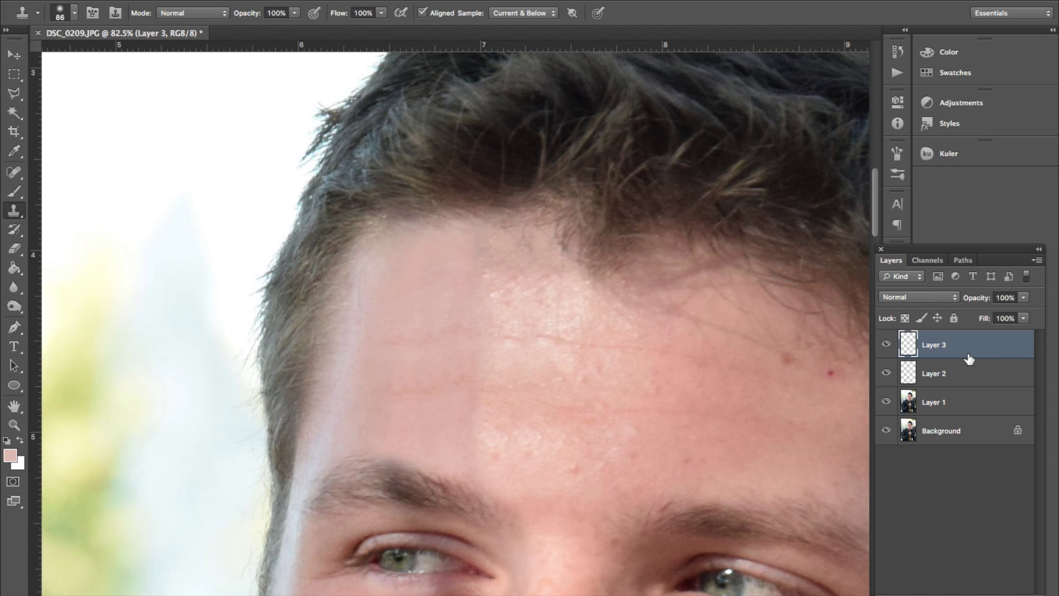
- Switch to the Eraser and compare the forehead with the lower retouching layers hidden and shown, then leave all layers visible
left_click(14, 248)
left_click(884, 374)
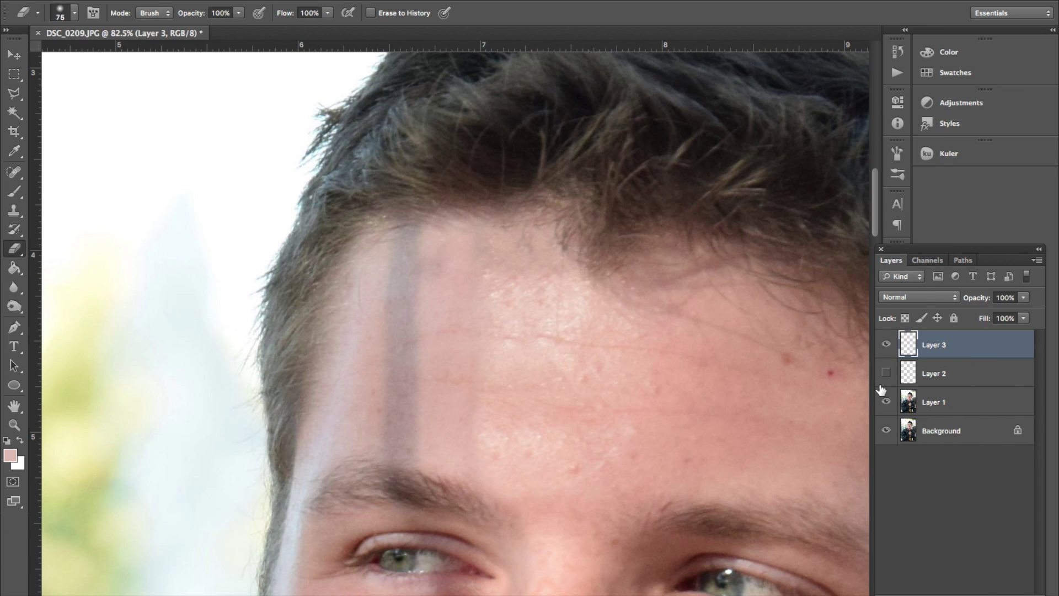
left_click(887, 402)
left_click(889, 424)
left_click(888, 425)
left_click(889, 393)
left_click(886, 401)
left_click(886, 374)
- Undo the trial erase on Layer 3, set the eraser to 178 px, and erase excess cloned skin around the eyebrow and lower forehead
left_click_drag(525, 359, 509, 354)
key("super+z")
right_click(538, 330)
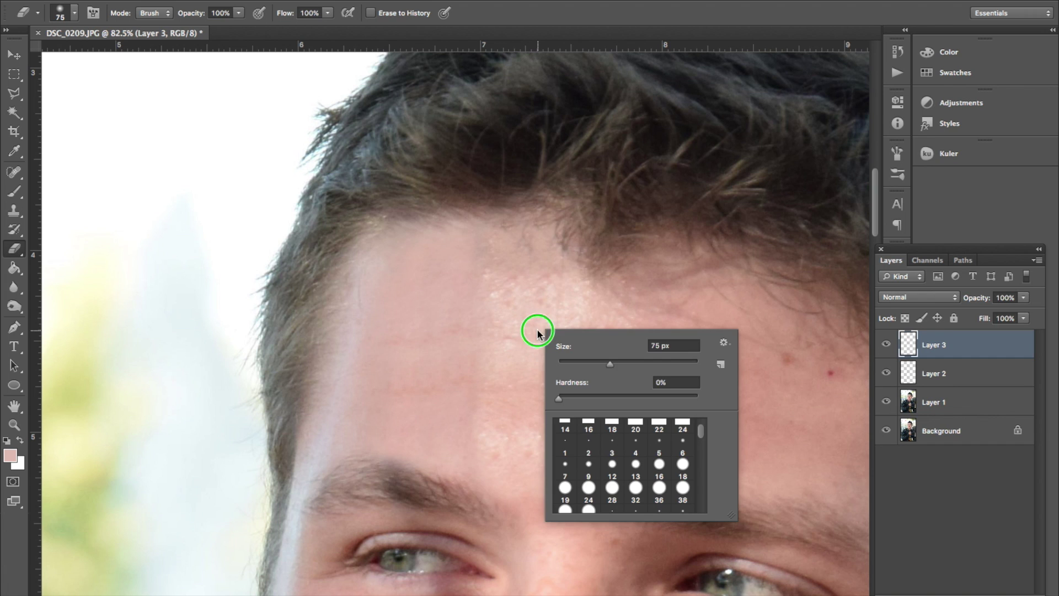
left_click(662, 345)
type("178")
key("Return")
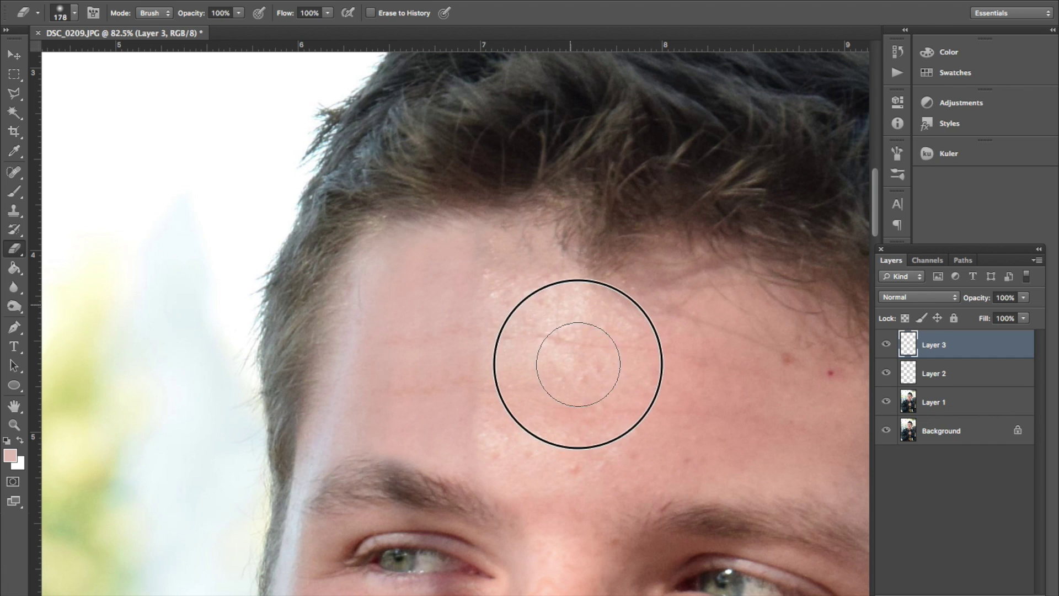
mouse_move(505, 511)
left_mouse_down()
mouse_move(493, 530)
mouse_move(506, 526)
mouse_move(479, 543)
mouse_move(434, 541)
mouse_move(404, 320)
mouse_move(415, 229)
mouse_move(420, 255)
mouse_move(406, 319)
mouse_move(388, 225)
mouse_move(381, 499)
left_mouse_up()
left_click_drag(411, 419, 415, 426)
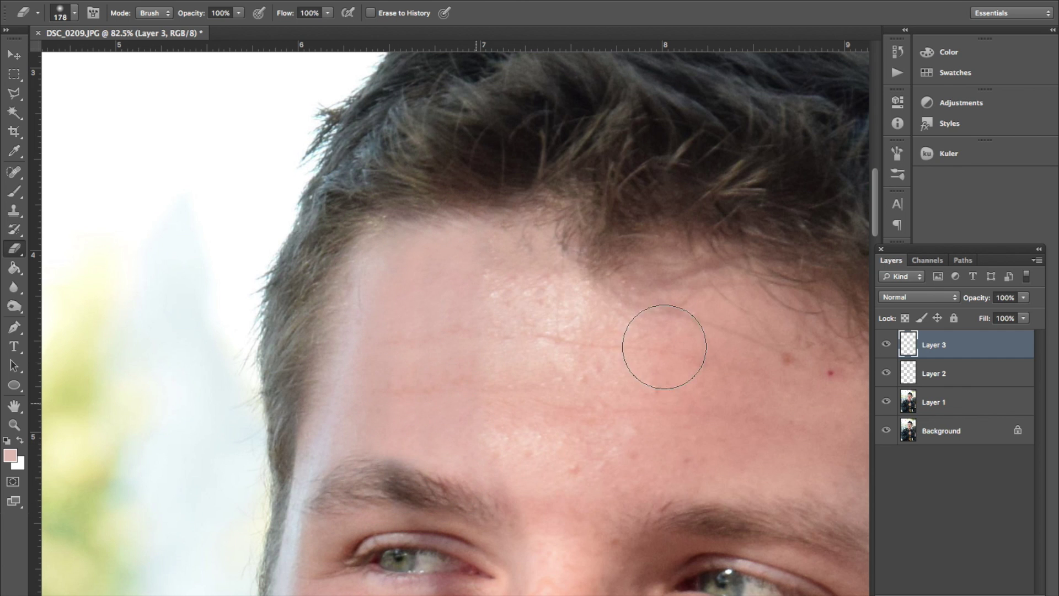
- Add a new layer above Layer 3 and switch to the Brush tool
key("ctrl+0")
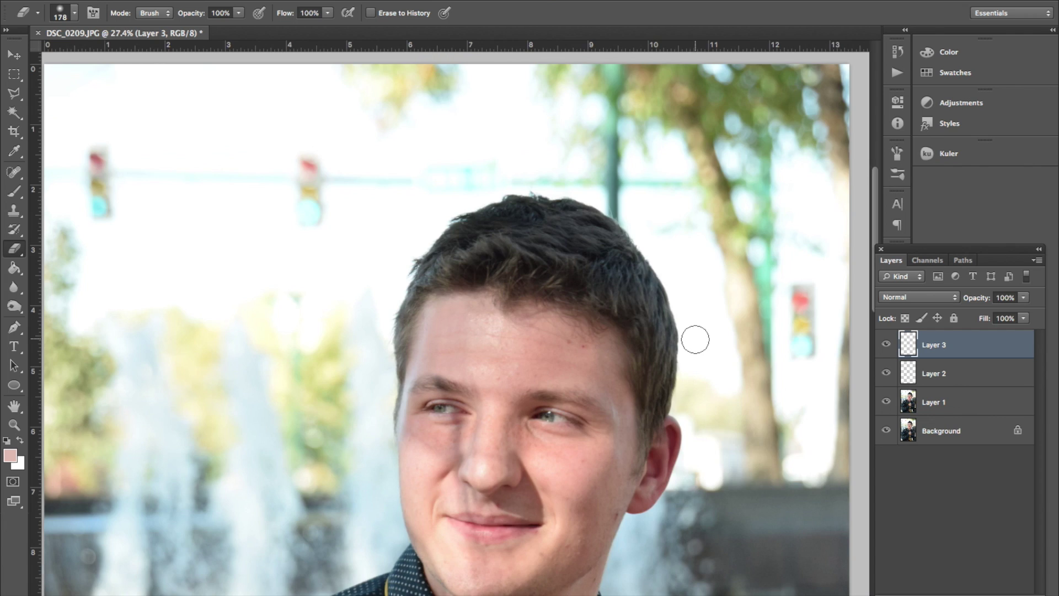
scroll(695, 339, "up", 5)
scroll(695, 339, "down", 3)
scroll(695, 339, "up", 2)
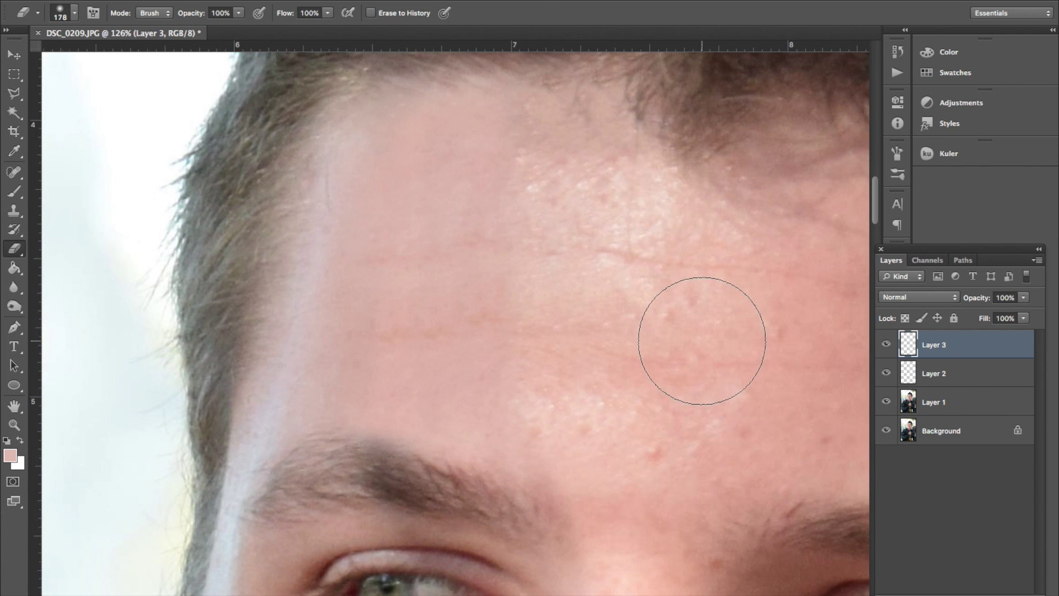
scroll(702, 340, "right", 3)
left_click(995, 593)
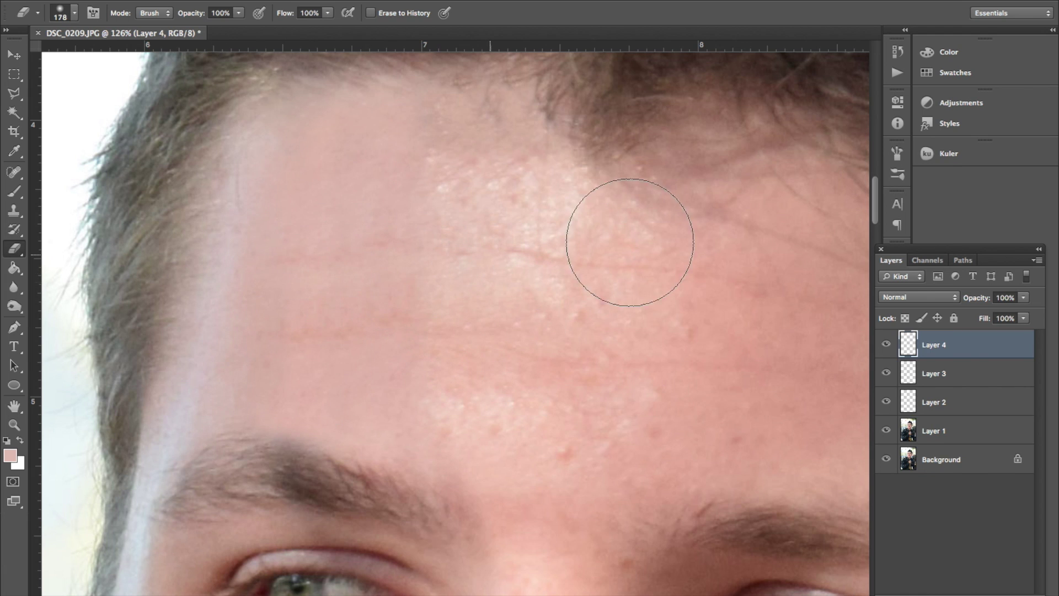
left_click(18, 187)
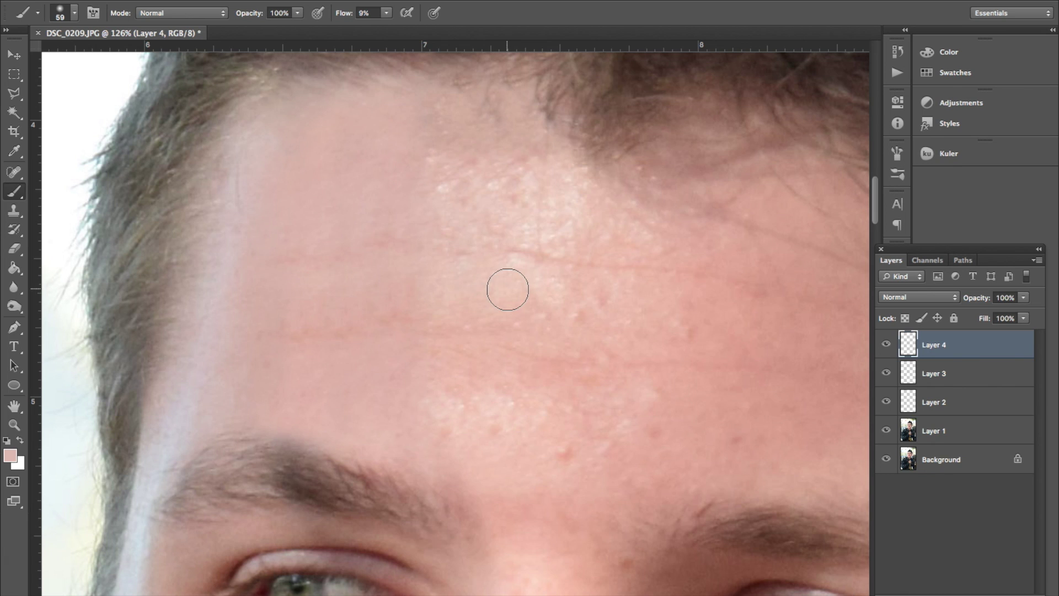
- Compare the forehead without Layer 3 and paint soft skin tone on Layer 4 just above the eyebrow's inner end
left_click(886, 373)
left_click(886, 374)
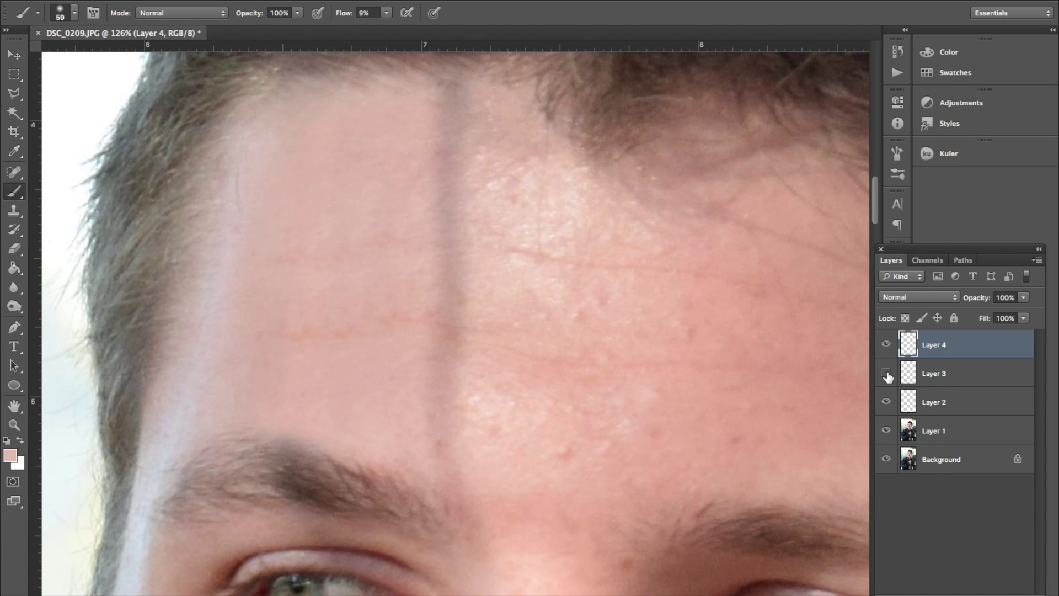
left_click(887, 375)
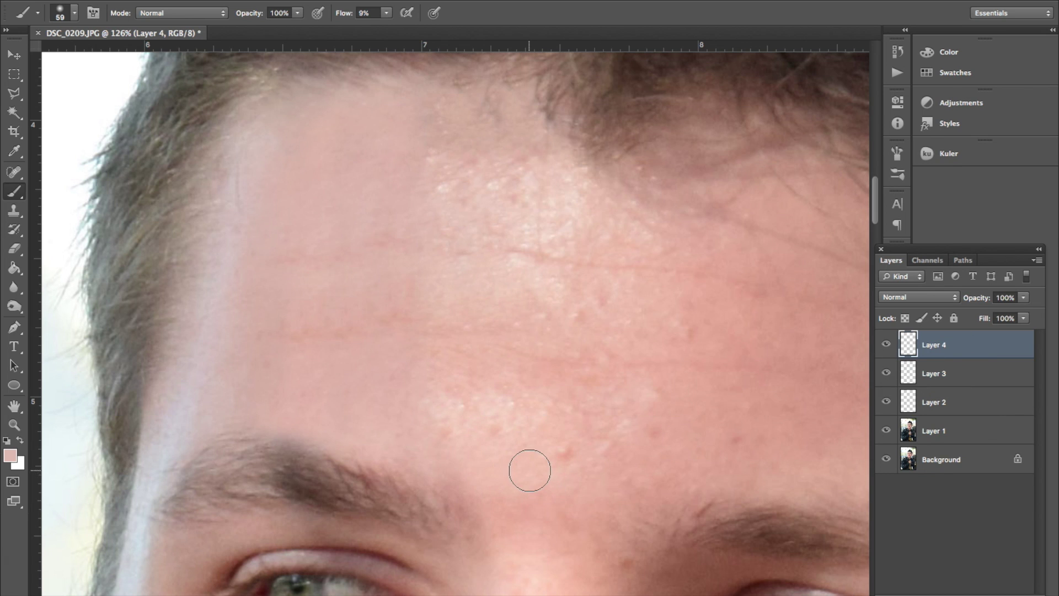
scroll(528, 468, "down", 3)
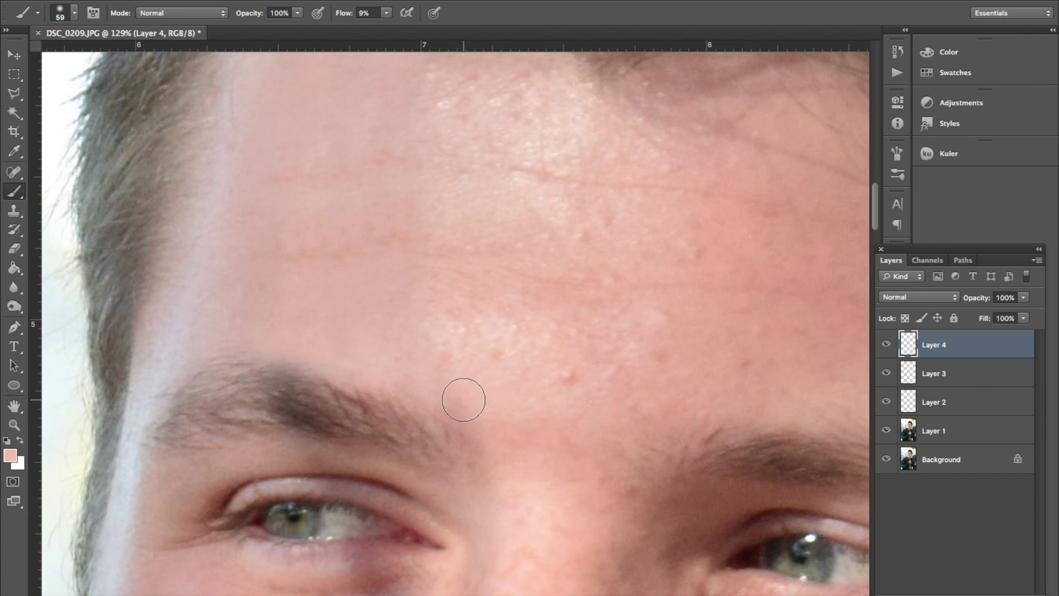
mouse_move(452, 396)
left_mouse_down()
mouse_move(463, 402)
mouse_move(438, 398)
mouse_move(458, 402)
mouse_move(442, 370)
mouse_move(396, 338)
left_mouse_up()
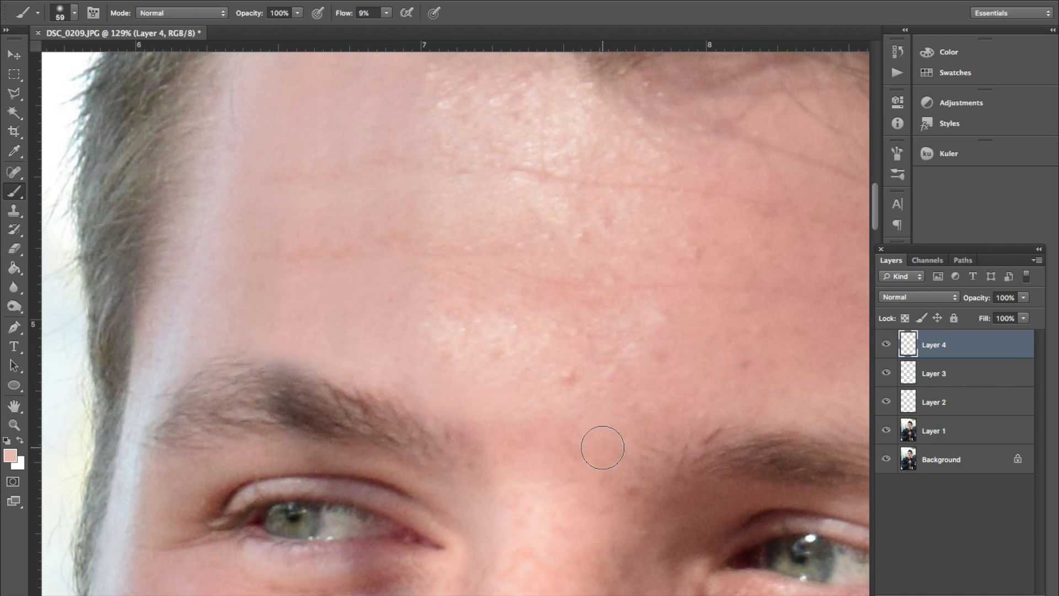
- Hide and show Layer 4 to compare the area above the eyebrow with and without the painted skin tone
left_click(888, 348)
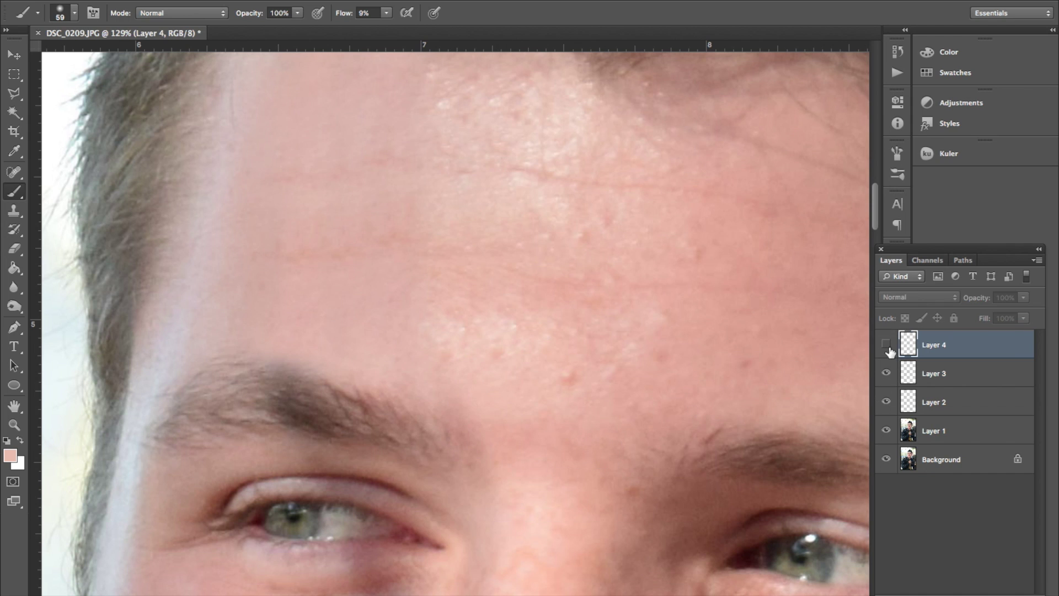
left_click(888, 349)
left_click(888, 349)
left_click(888, 349)
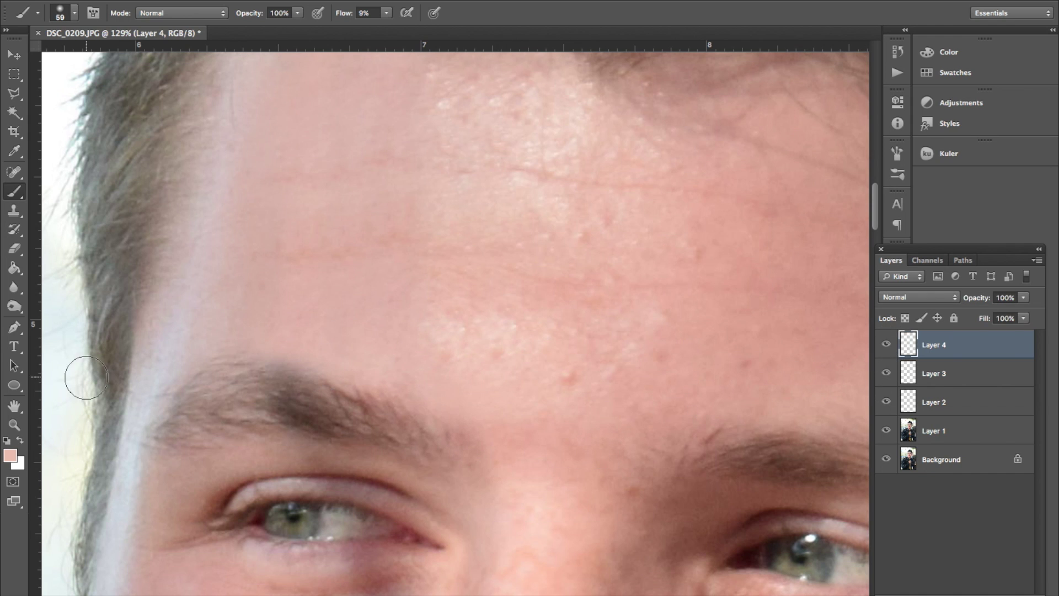
- Set the eraser to 72 px with 36% hardness and erase the Layer 4 paint covering the eyebrow's inner end
left_click(15, 248)
right_click(376, 455)
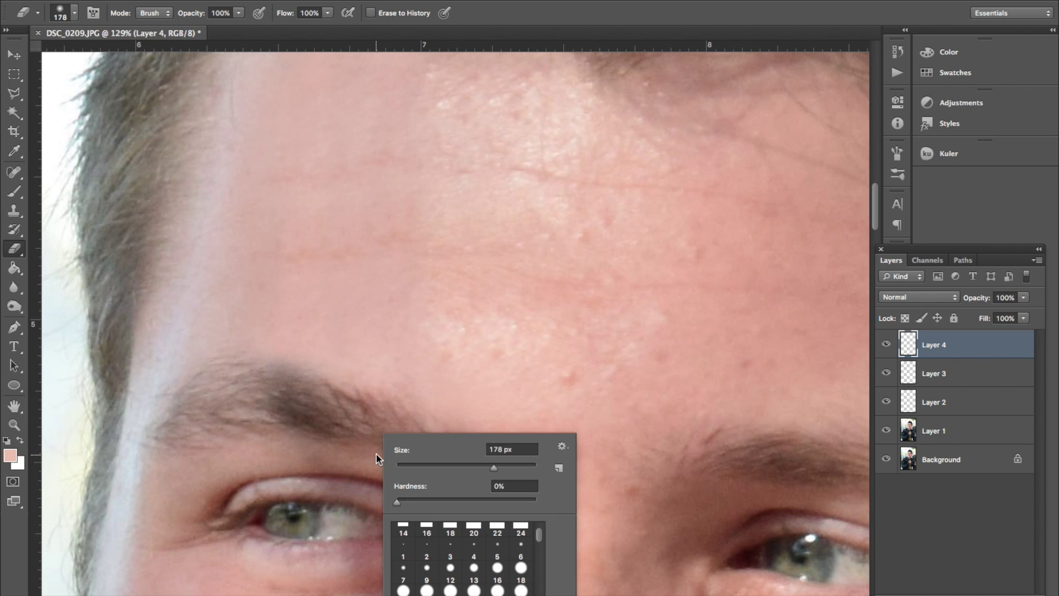
left_click(446, 466)
left_click(447, 499)
left_click(373, 426)
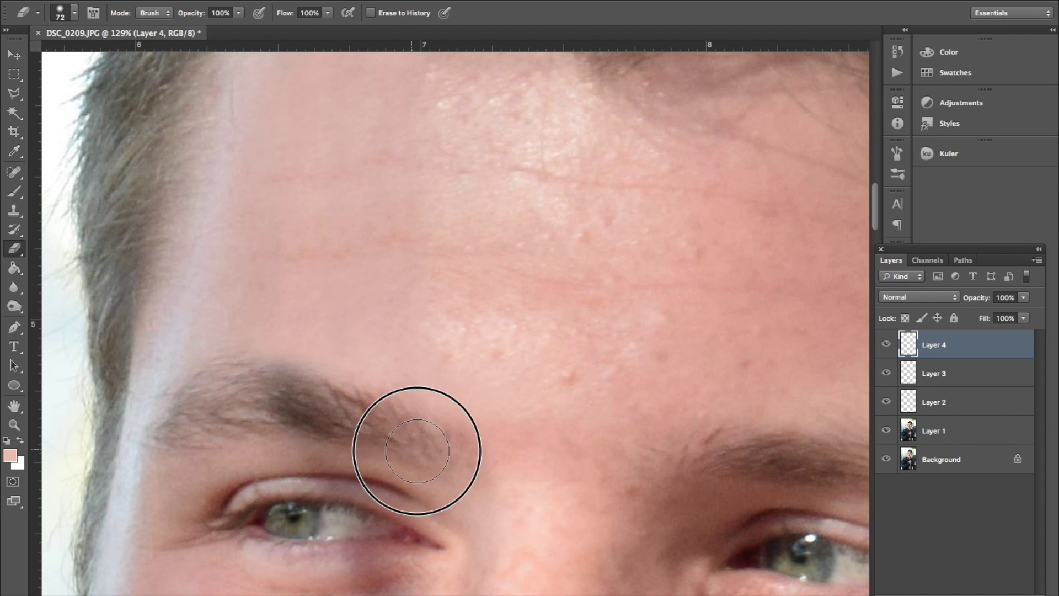
left_click_drag(417, 451, 483, 464)
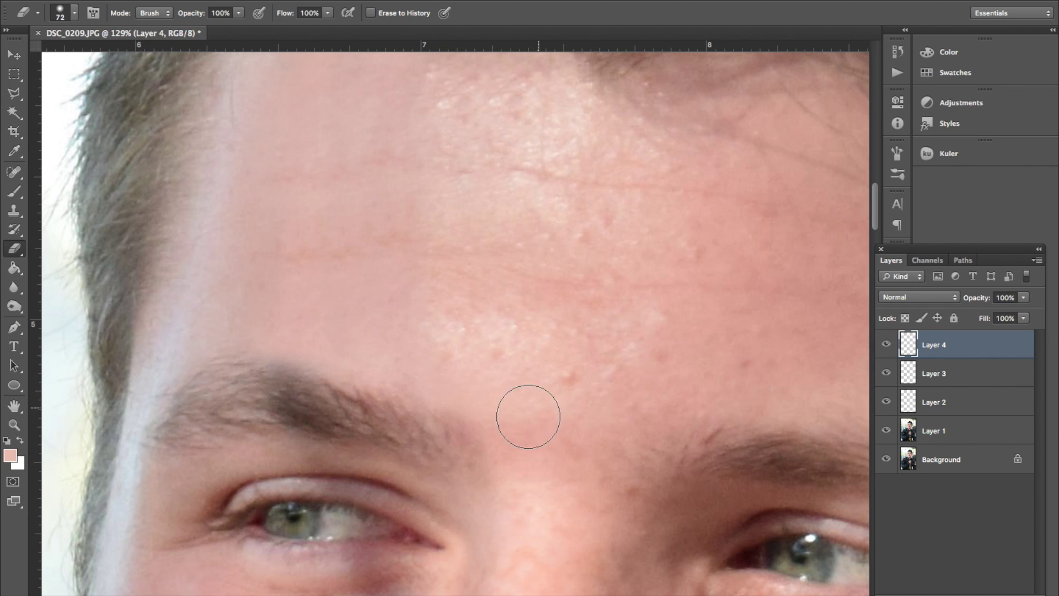
- Compare the forehead with Layer 4 and Layer 3 hidden and shown, leaving both layers visible
scroll(626, 466, "up", 3)
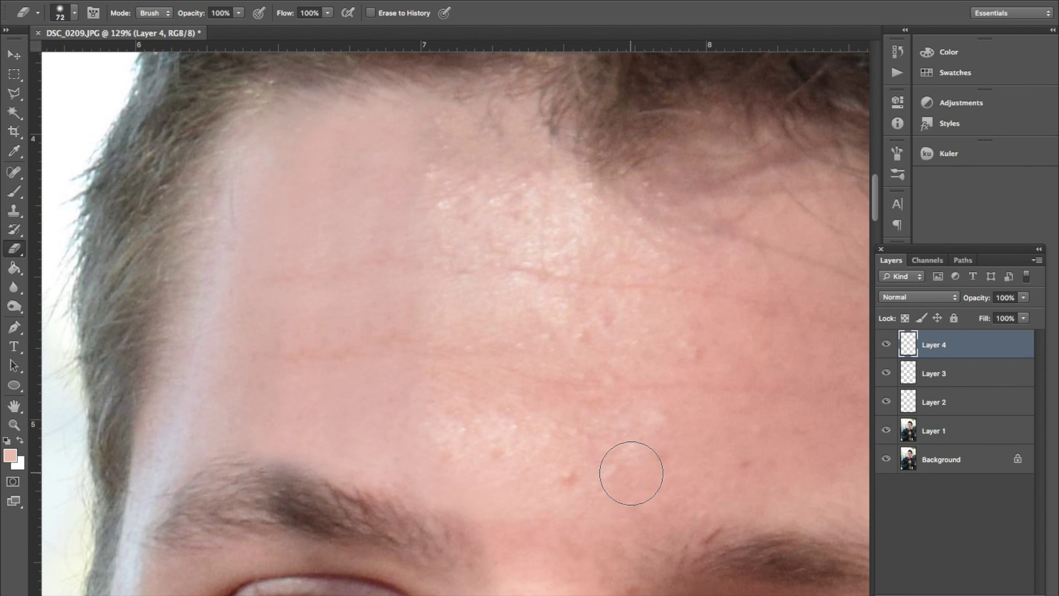
left_click(886, 345)
left_click(883, 353)
left_click(886, 337)
left_click(886, 347)
left_click(887, 373)
left_click(887, 373)
left_click(887, 373)
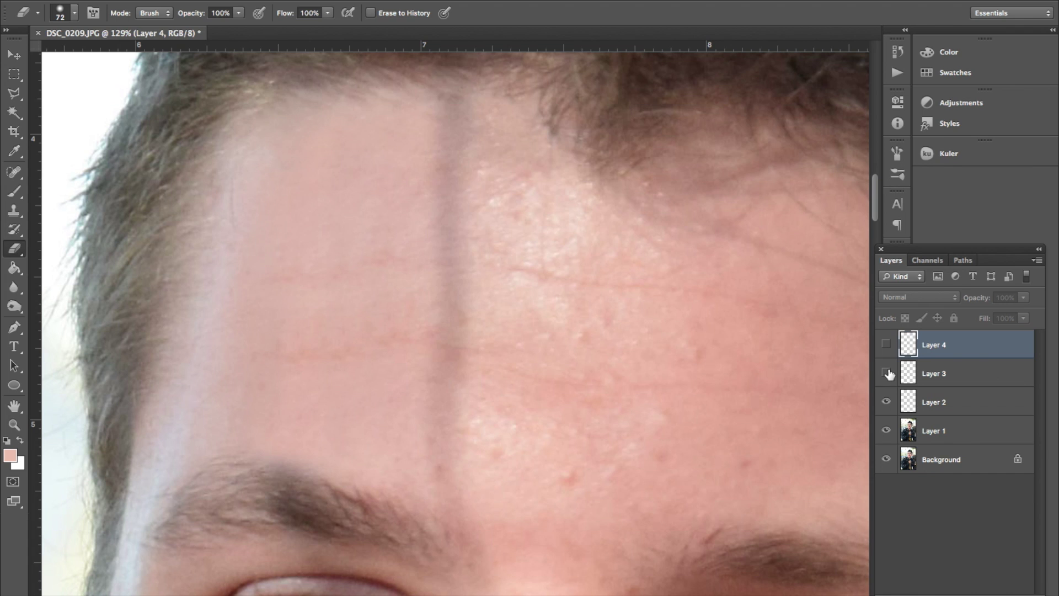
left_click(886, 374)
left_click(887, 345)
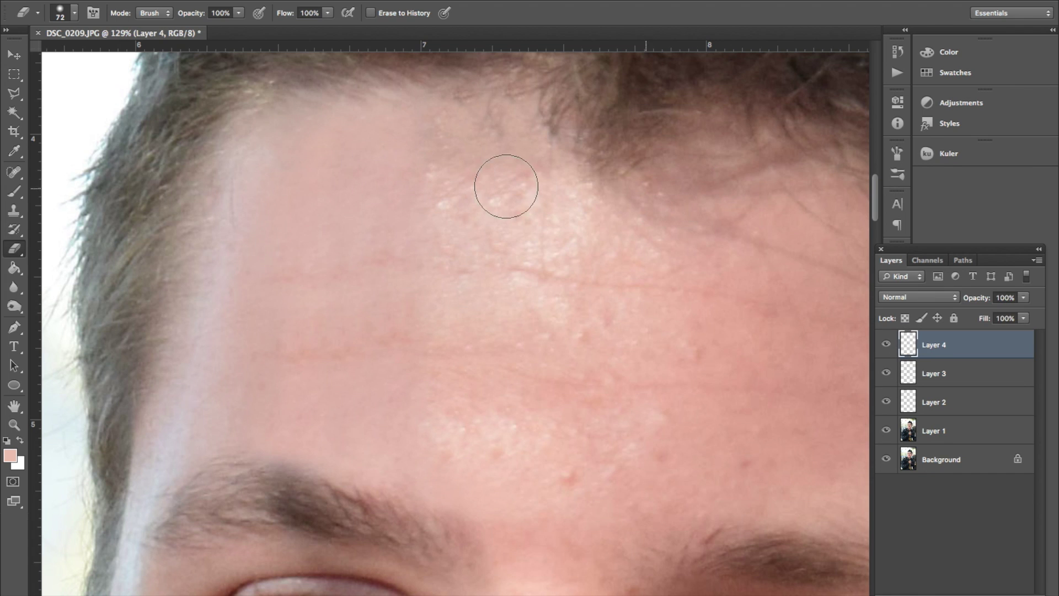
- Add a new layer above Layer 4 for more skin painting and choose the Brush tool
left_click(13, 172)
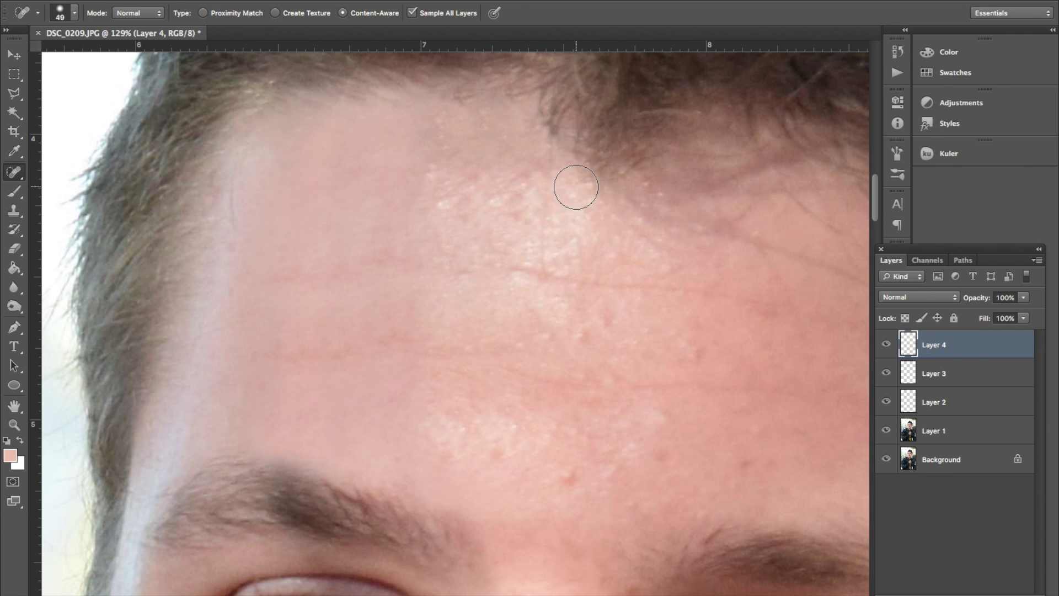
scroll(542, 178, "down", 10)
scroll(542, 178, "up", 4)
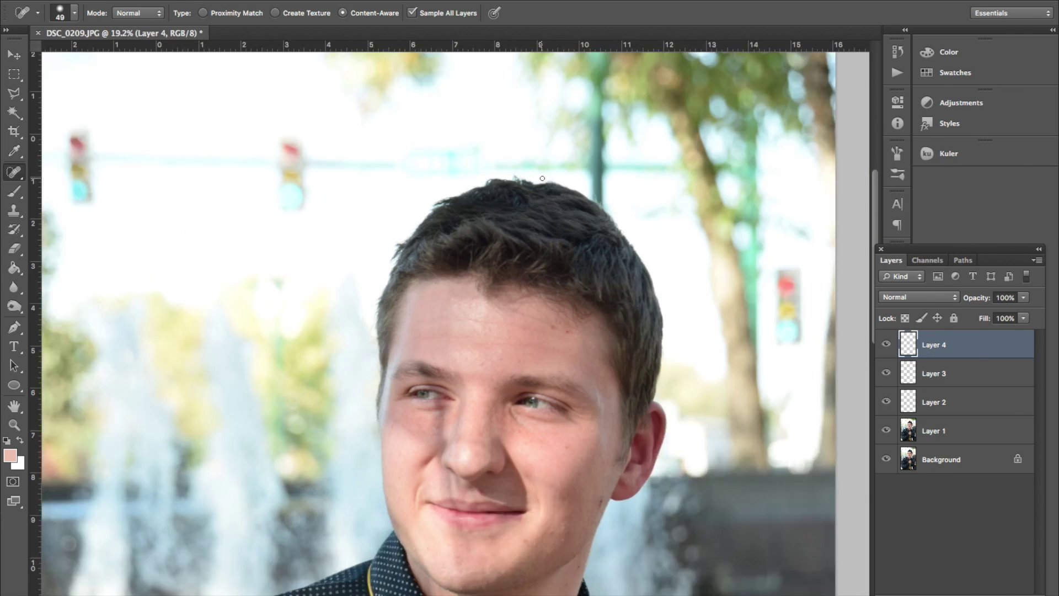
scroll(543, 178, "up", 3)
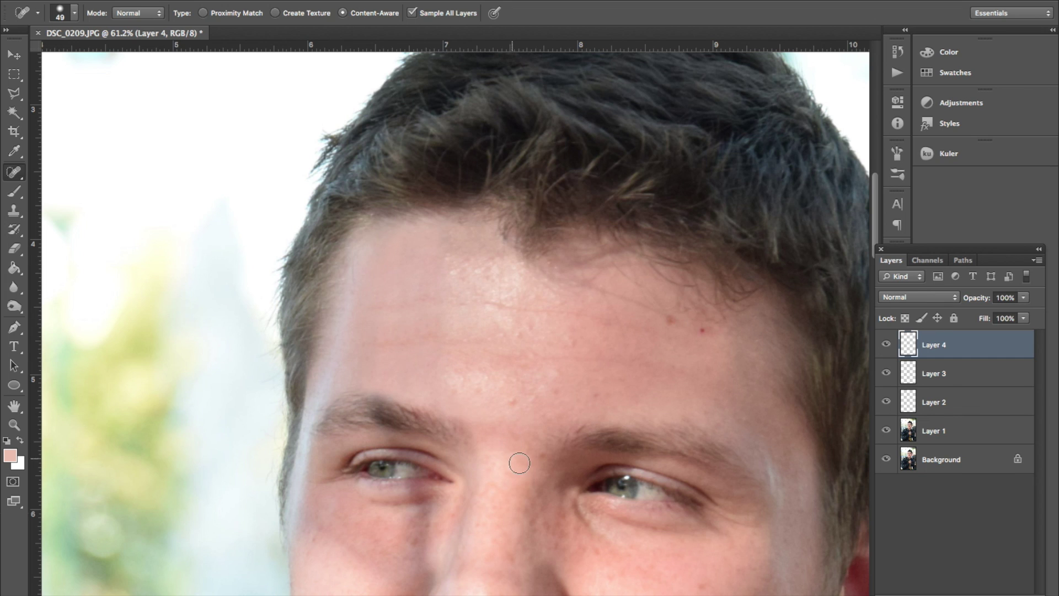
left_click(996, 594)
key("super+plus")
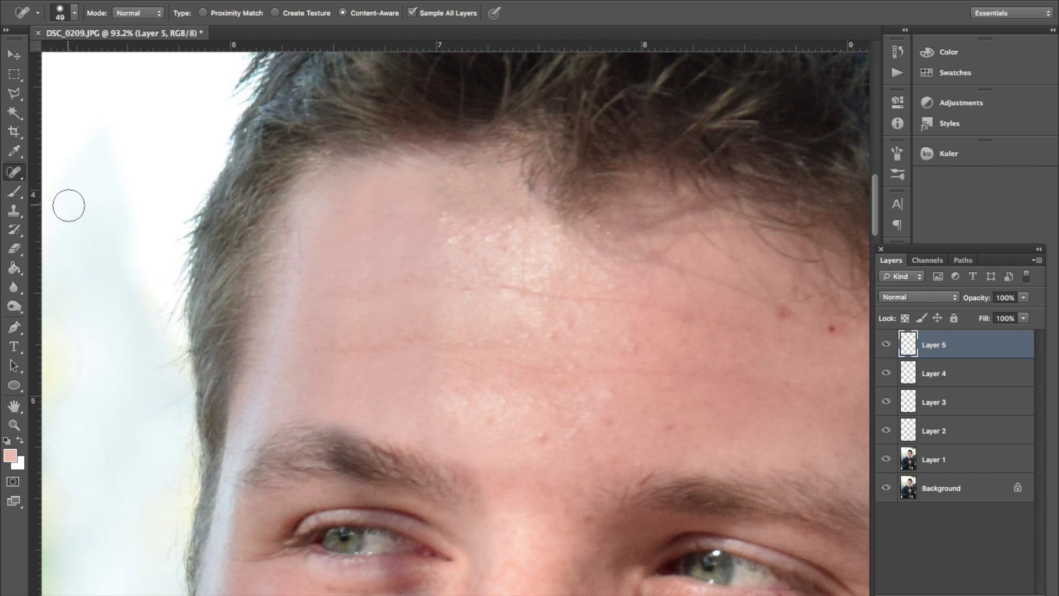
left_click(15, 191)
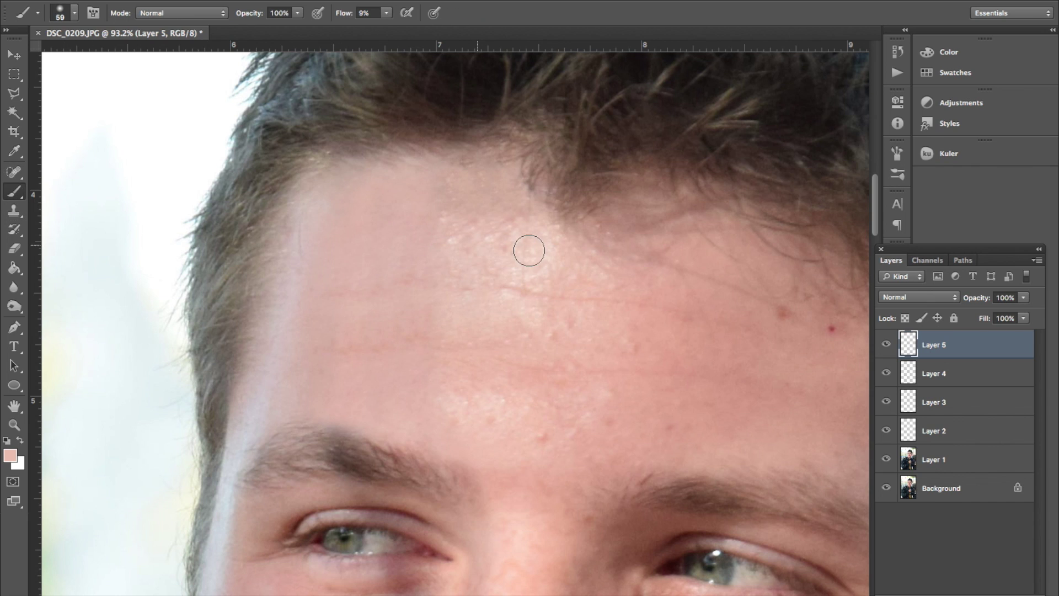
- Sample the forehead skin tone and paint it softly from the hairline to the eyebrow with a 111 px brush at 4% flow
left_click(461, 248, "alt")
right_click(554, 290)
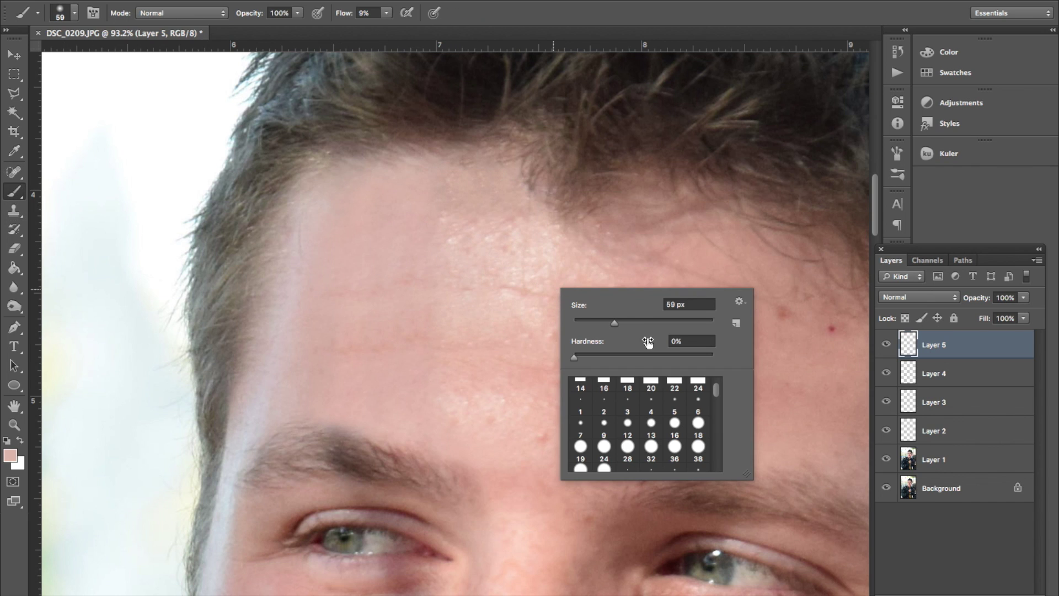
left_click_drag(613, 330, 634, 325)
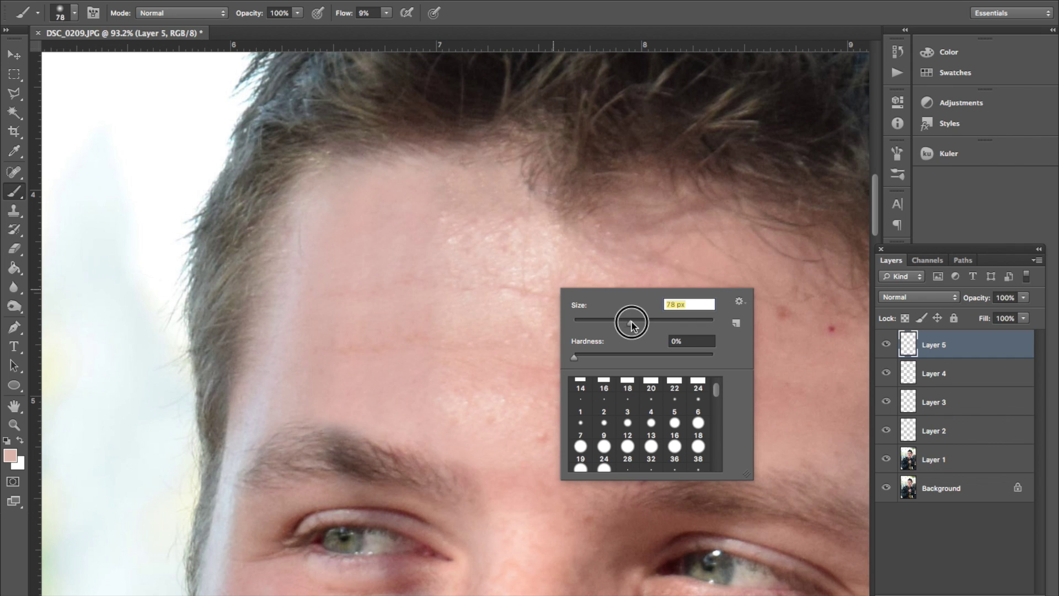
left_click(346, 15)
left_click_drag(346, 15, 340, 16)
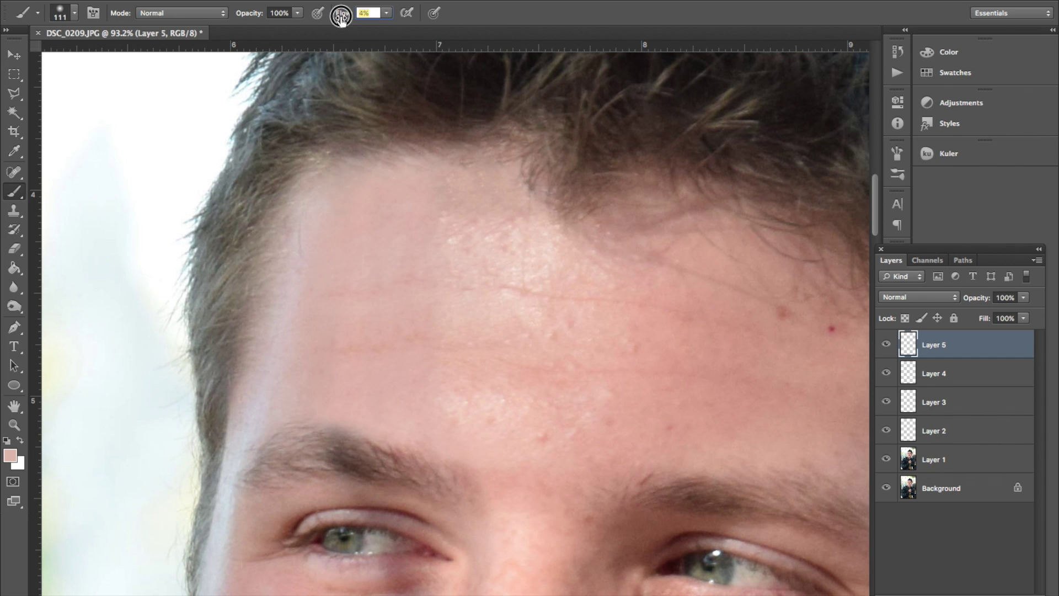
mouse_move(455, 262)
left_mouse_down()
mouse_move(445, 262)
mouse_move(457, 331)
mouse_move(445, 288)
mouse_move(466, 378)
mouse_move(488, 269)
mouse_move(513, 285)
mouse_move(515, 313)
mouse_move(423, 373)
mouse_move(385, 269)
mouse_move(460, 215)
left_mouse_up()
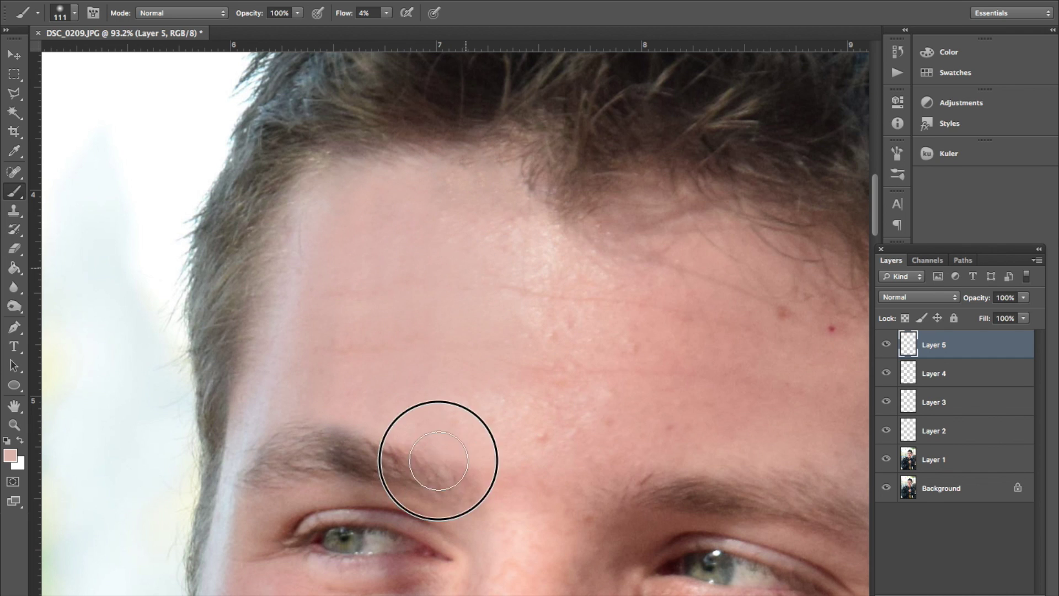
mouse_move(438, 461)
left_mouse_down()
mouse_move(501, 416)
mouse_move(537, 371)
mouse_move(531, 424)
left_mouse_up()
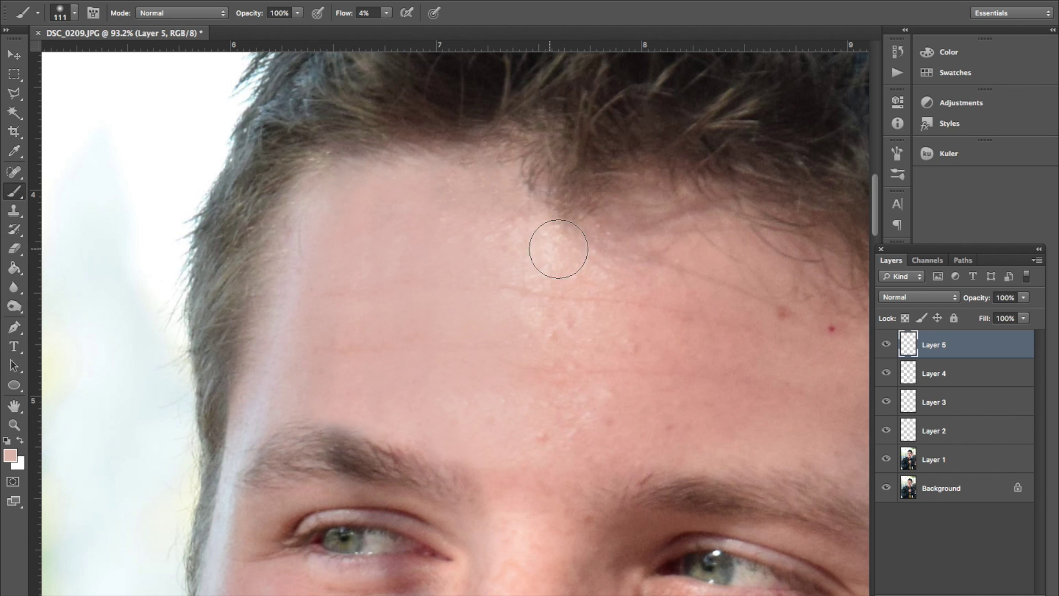
- Reduce the opacity of Layer 5 to 70%
key("ctrl+minus")
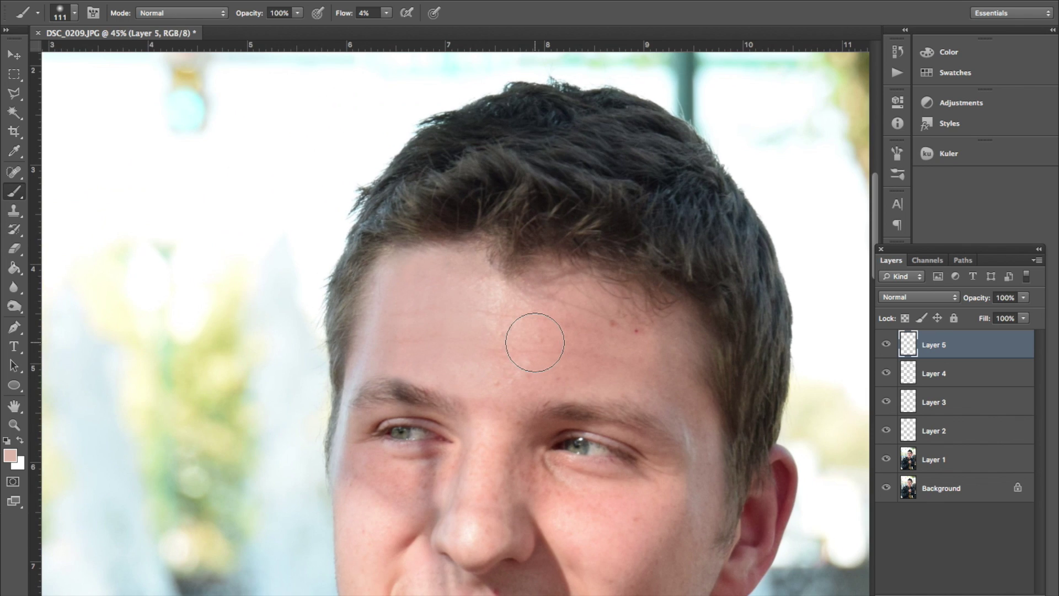
key("super+plus")
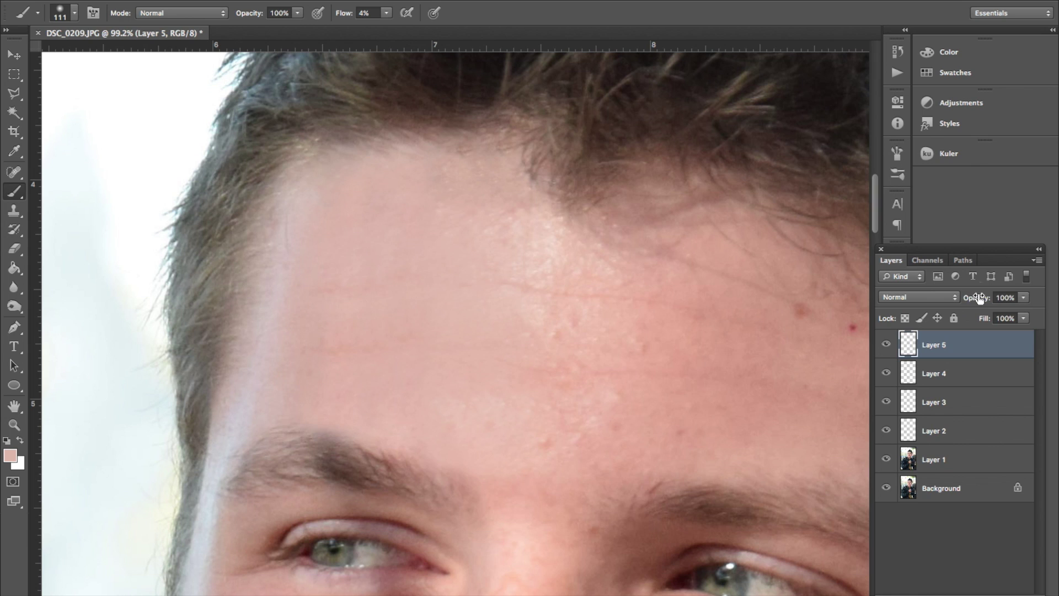
left_click_drag(978, 299, 857, 317)
- Set the Eraser to 247 px with 0% hardness for softening the forehead paint on Layer 5
left_click(16, 253)
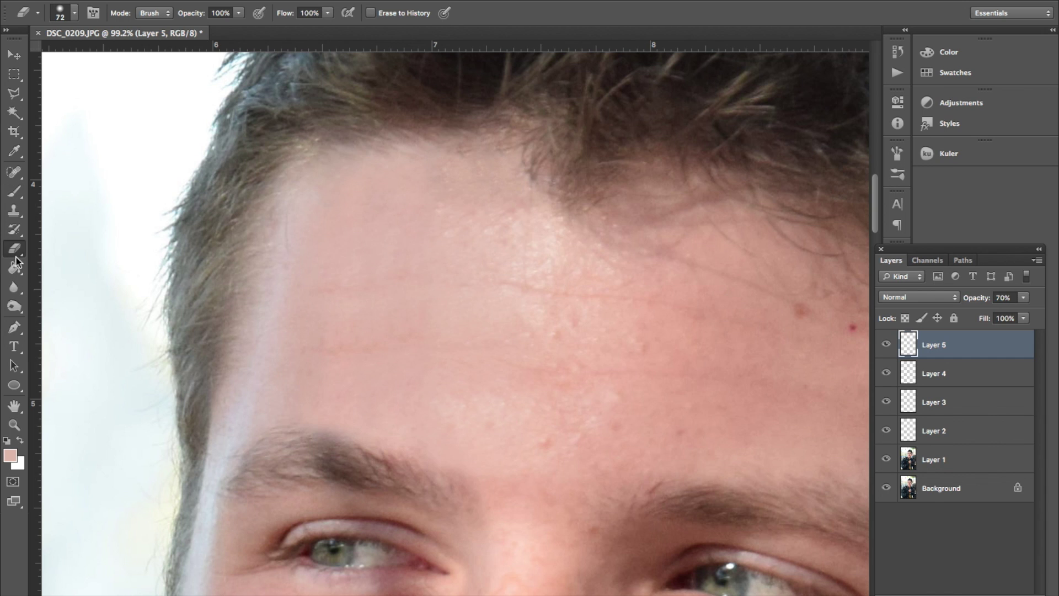
right_click(402, 205)
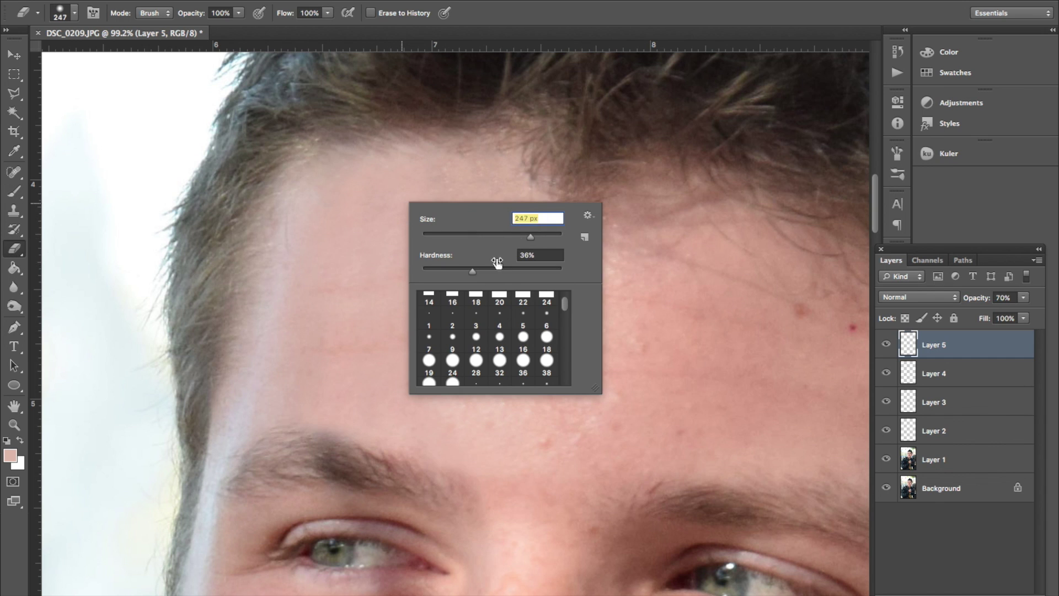
left_click_drag(473, 271, 395, 273)
key("Return")
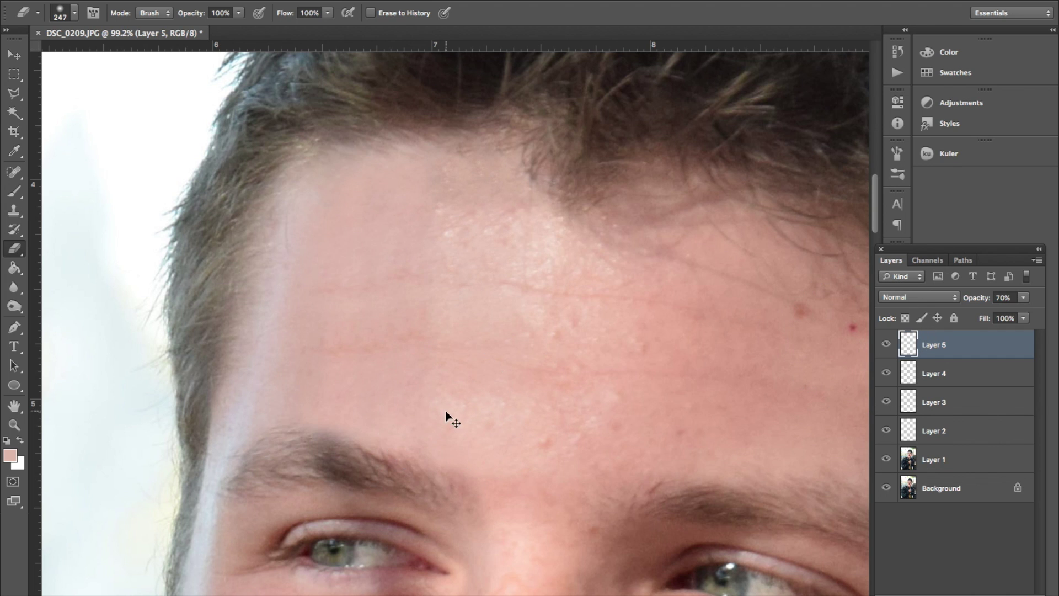
- Erase the Layer 5 paint around the inner end of the eyebrow with a 76 px Eraser at 63% hardness
scroll(475, 425, "down", 5)
right_click(405, 273)
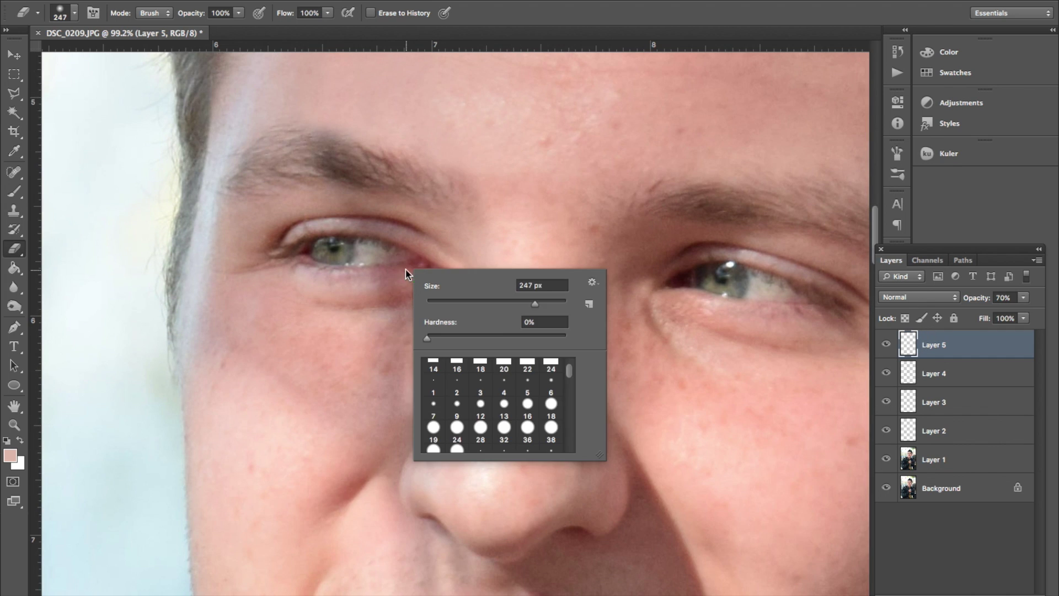
left_click(492, 304)
left_click(513, 335)
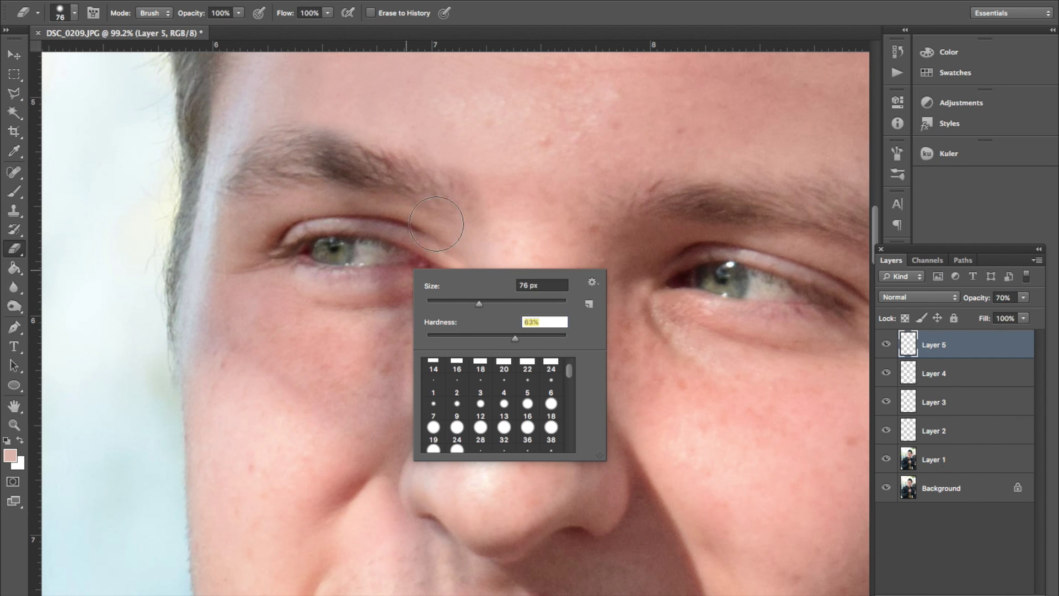
left_click(441, 207)
mouse_move(456, 202)
left_mouse_down()
mouse_move(417, 189)
mouse_move(462, 208)
left_mouse_up()
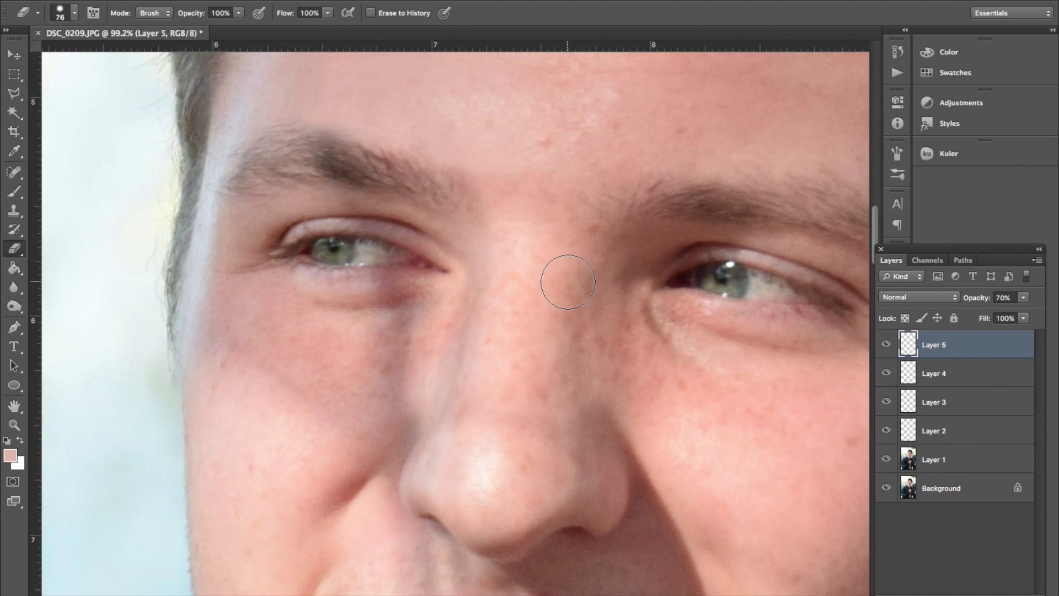
- Paint more skin tone across the upper forehead below the hairline with the 111 px brush at 4% flow
scroll(562, 279, "down", 5)
scroll(565, 280, "up", 4)
scroll(568, 281, "up", 2)
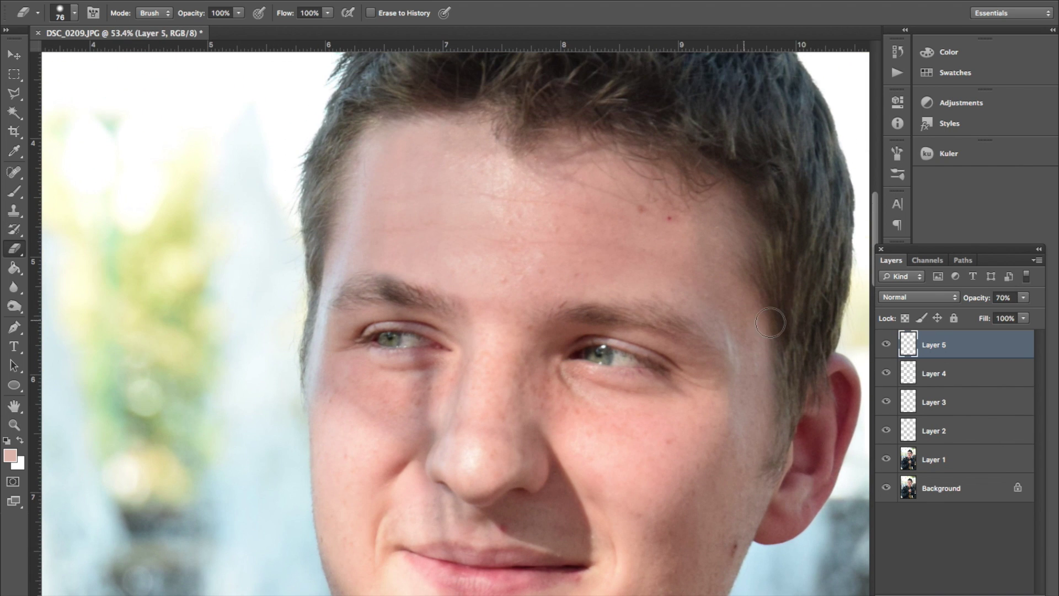
scroll(641, 224, "up", 2)
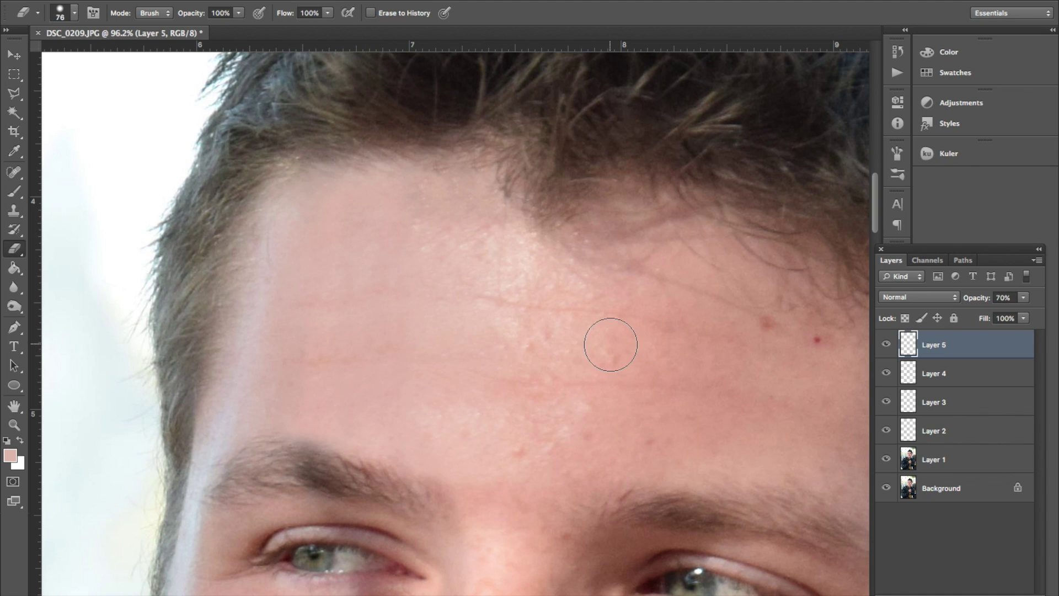
left_click(15, 191)
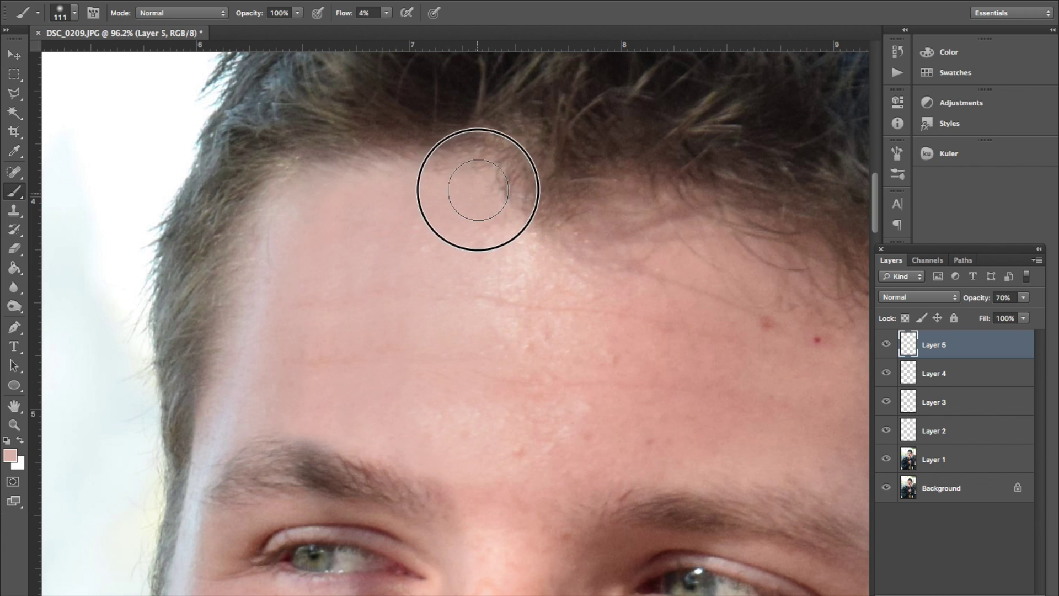
left_click_drag(382, 226, 480, 222)
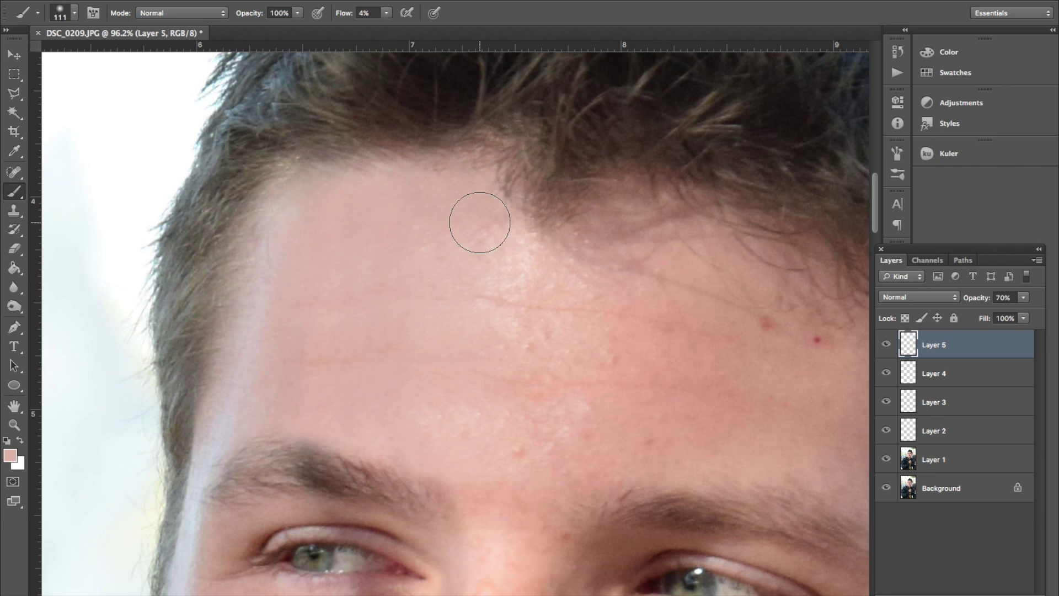
- Check the forehead blend at several magnifications and set the opacity of Layer 5 to 77%
scroll(522, 238, "down", 10)
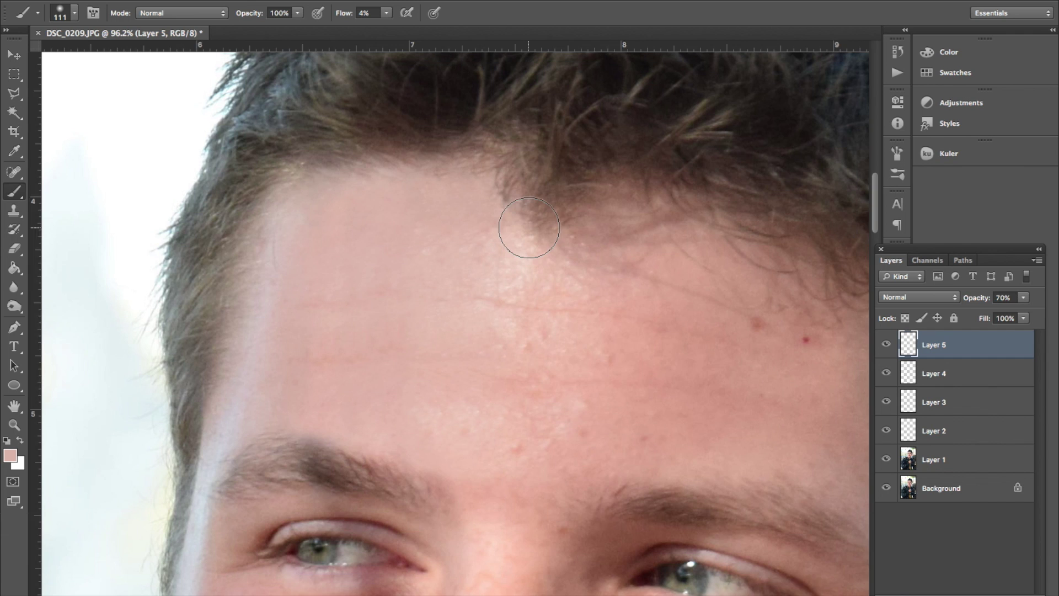
scroll(528, 228, "down", 3)
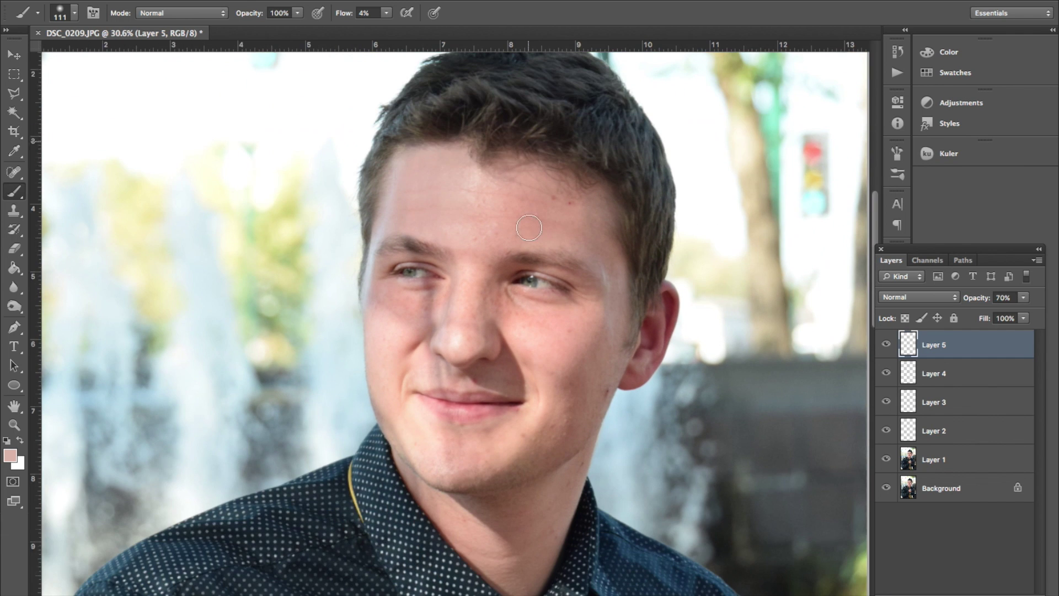
scroll(476, 196, "up", 5)
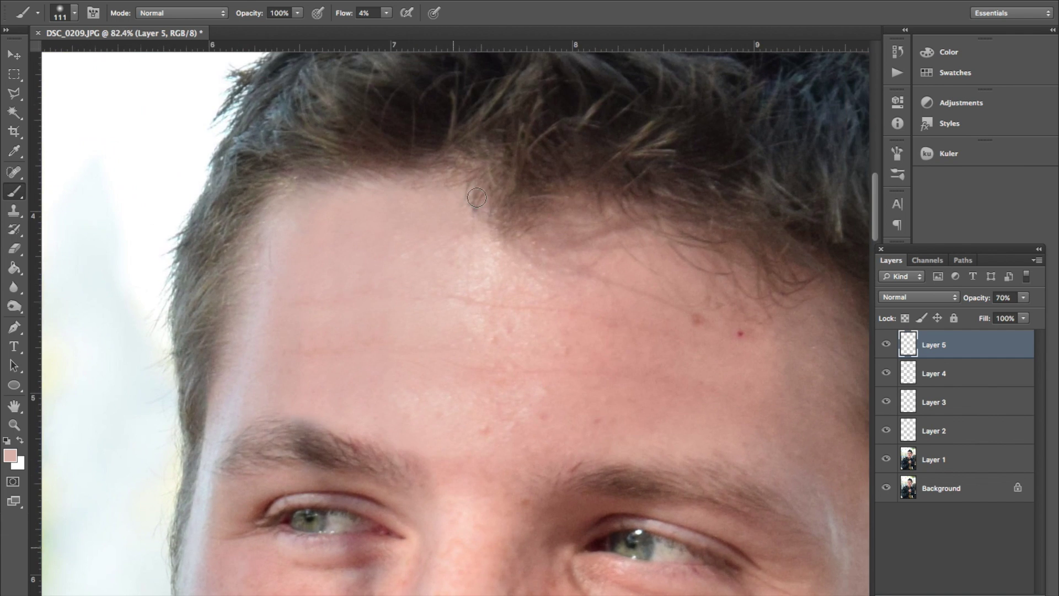
scroll(476, 198, "down", 5)
scroll(602, 311, "down", 4)
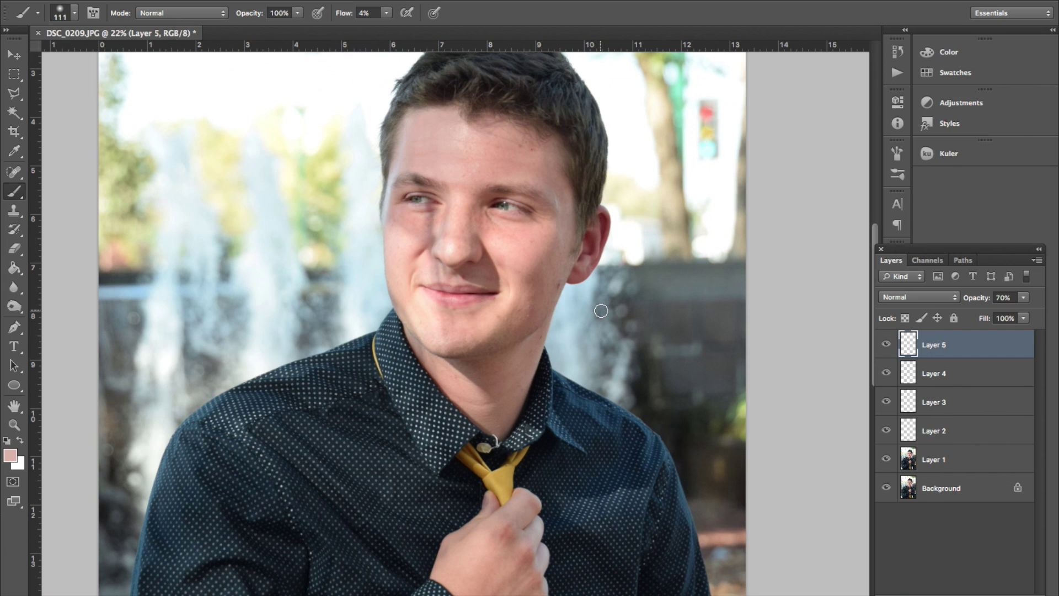
scroll(602, 310, "up", 6)
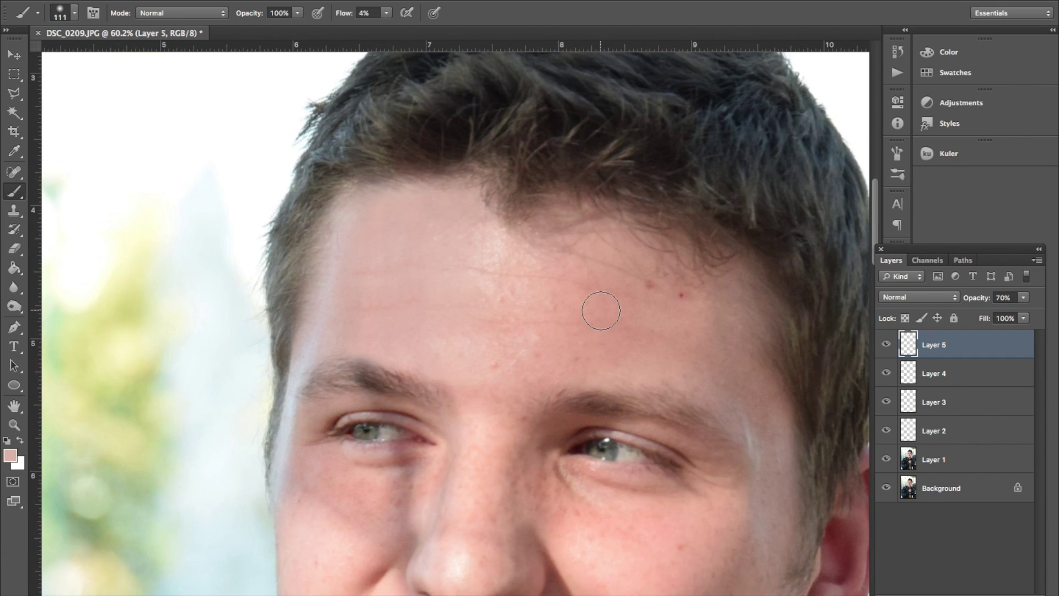
scroll(602, 310, "up", 2)
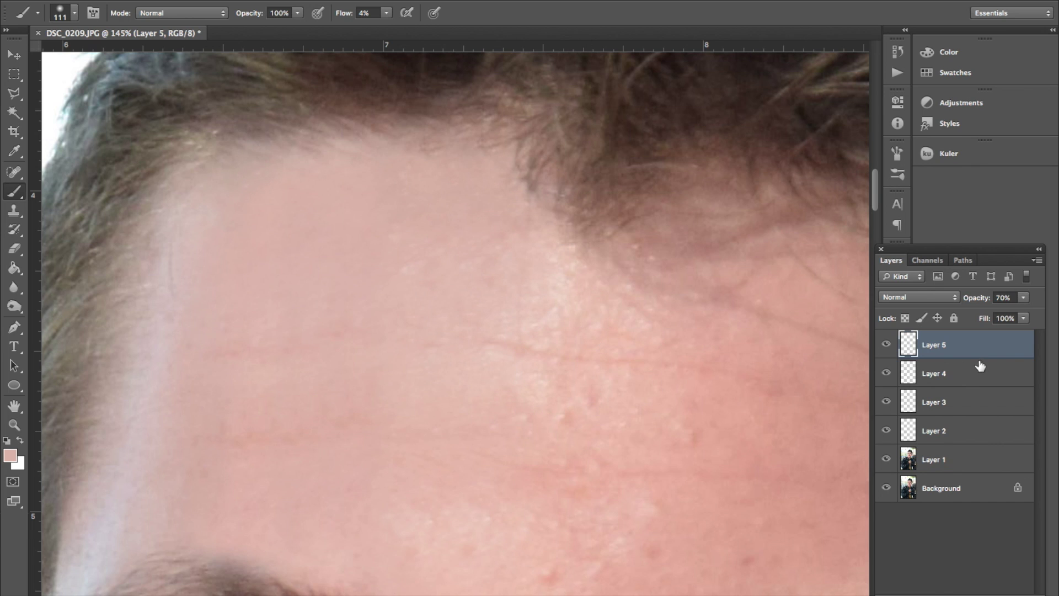
mouse_move(976, 299)
left_mouse_down()
mouse_move(872, 300)
mouse_move(971, 303)
mouse_move(954, 306)
left_mouse_up()
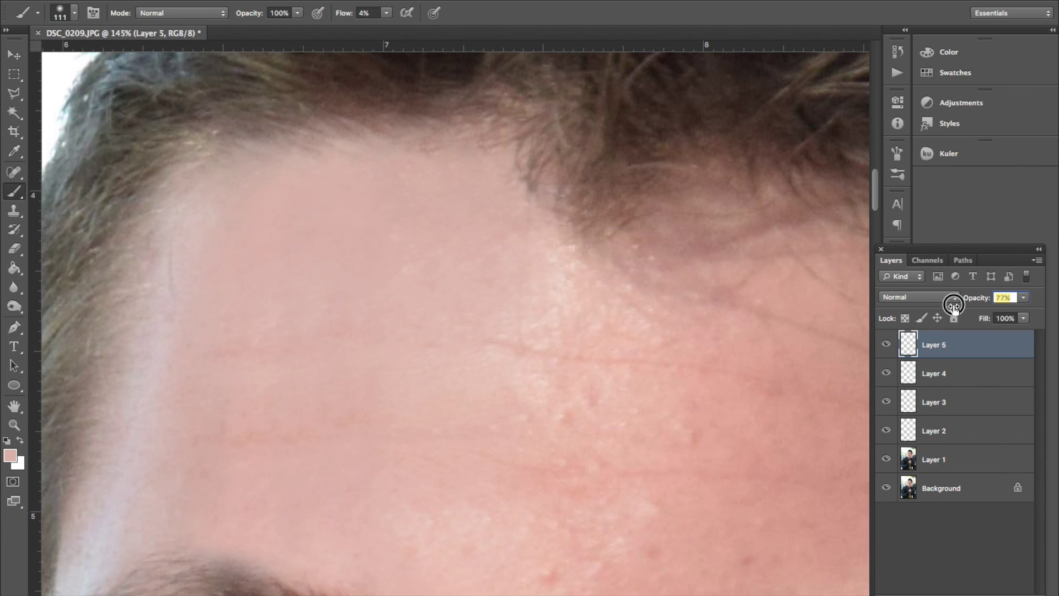
- Erase paint at the hairline on Layer 5 with a 76 px Eraser at 11% hardness and 45% flow
left_click(14, 249)
right_click(561, 231)
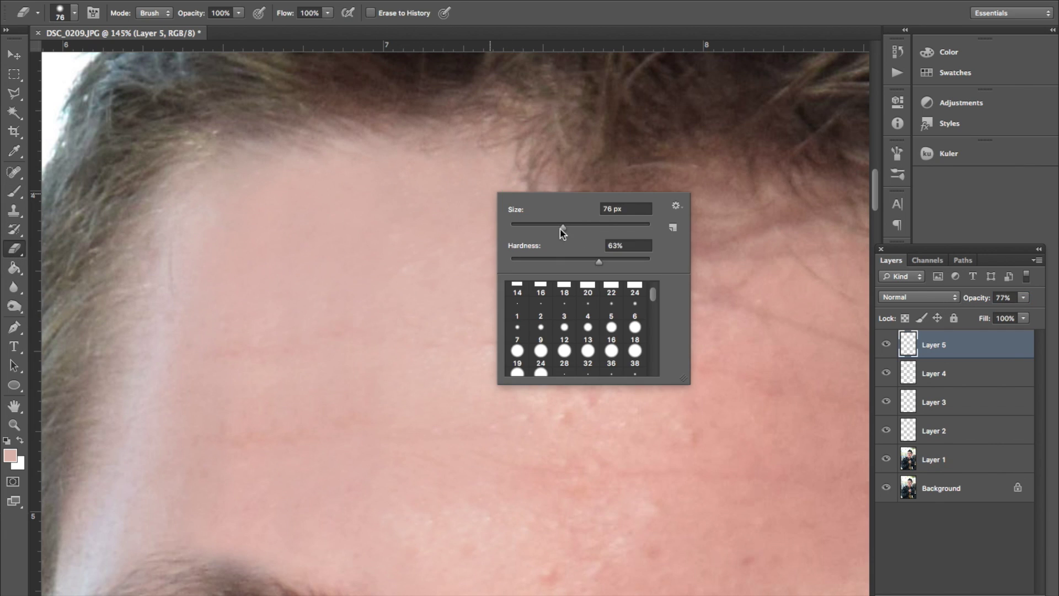
left_click_drag(597, 259, 526, 261)
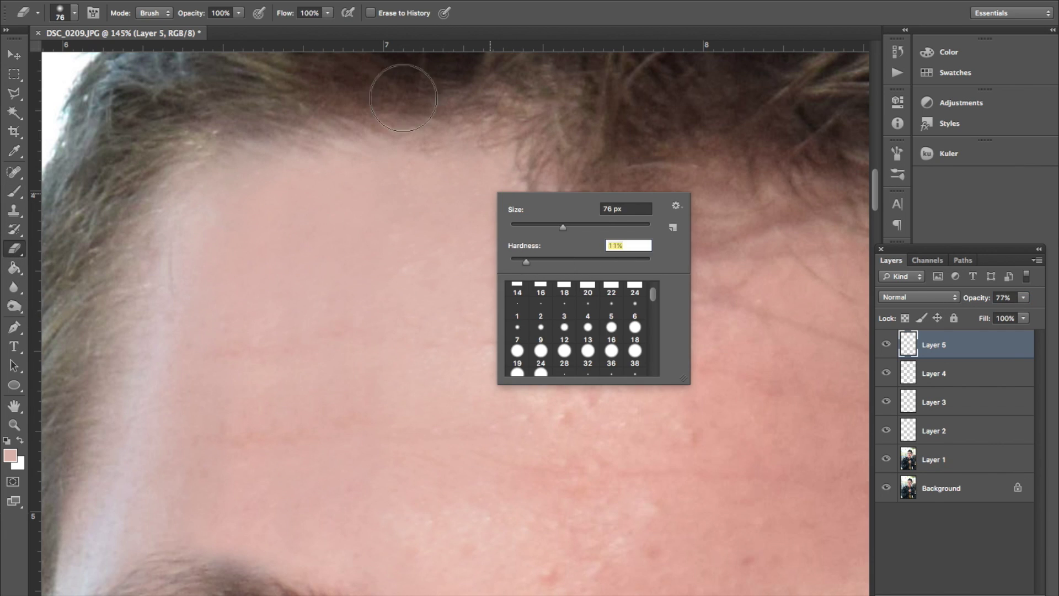
left_click(300, 7)
type("60")
key("Return")
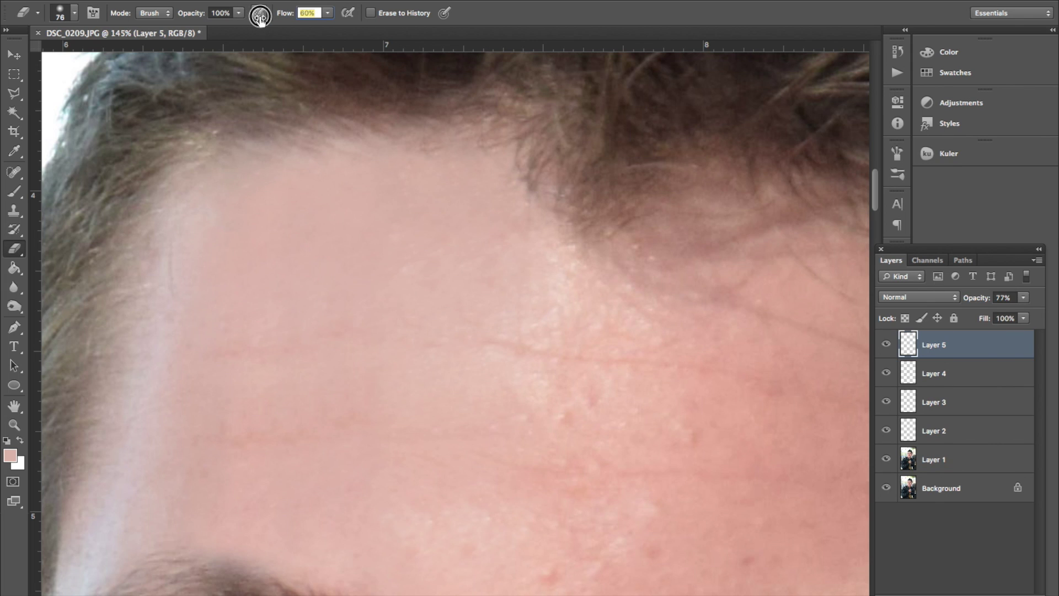
left_click_drag(260, 17, 249, 15)
mouse_move(479, 132)
left_mouse_down()
mouse_move(493, 172)
mouse_move(467, 152)
left_mouse_up()
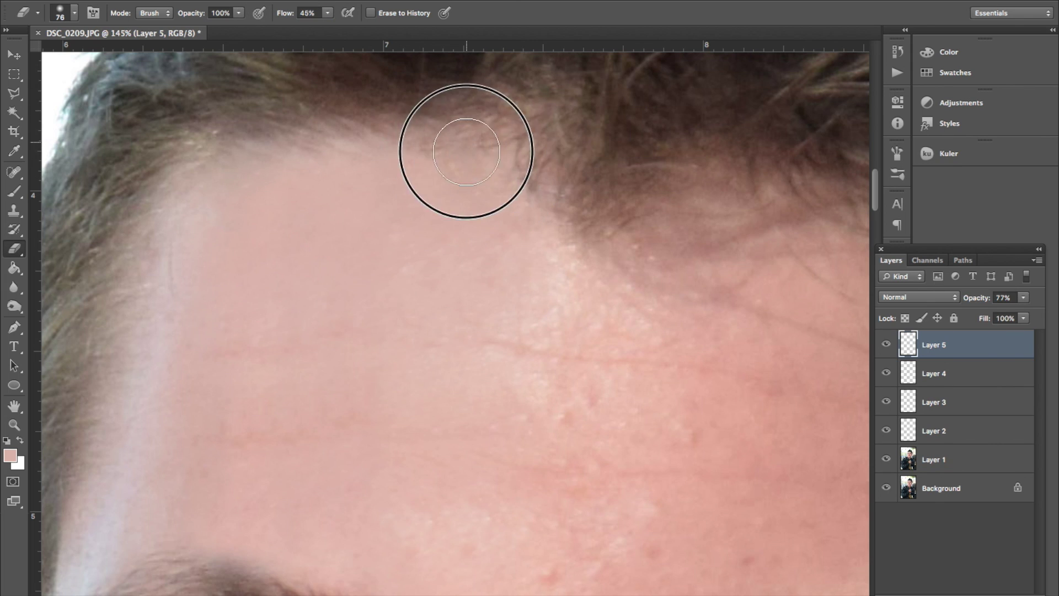
- Soften the Layer 5 paint from the hairline down the middle forehead with a 155 px Eraser at 22% flow
right_click(469, 144)
left_click(286, 15)
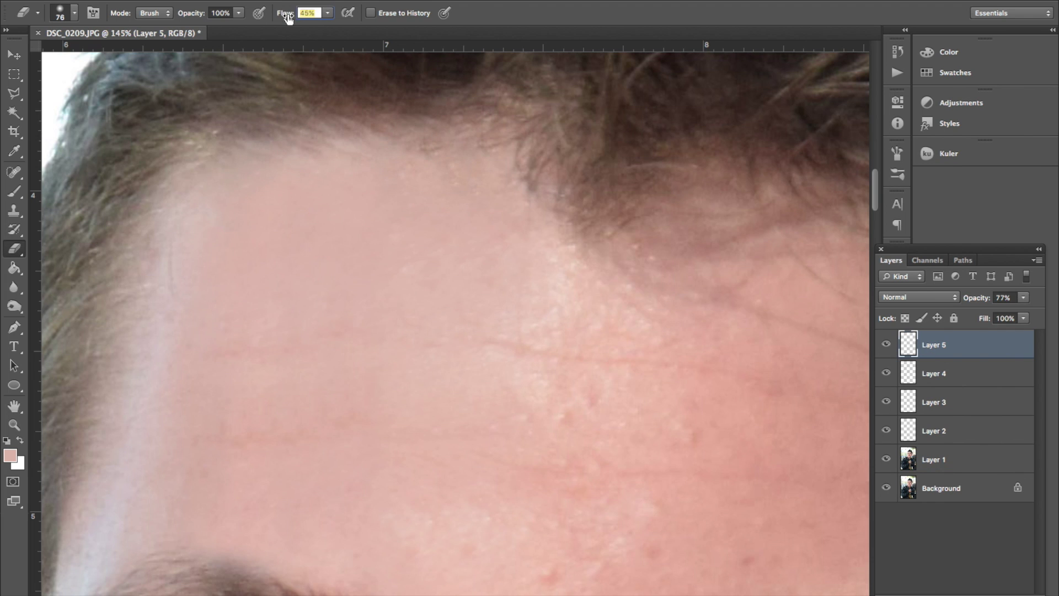
right_click(443, 198)
left_click_drag(517, 231, 551, 230)
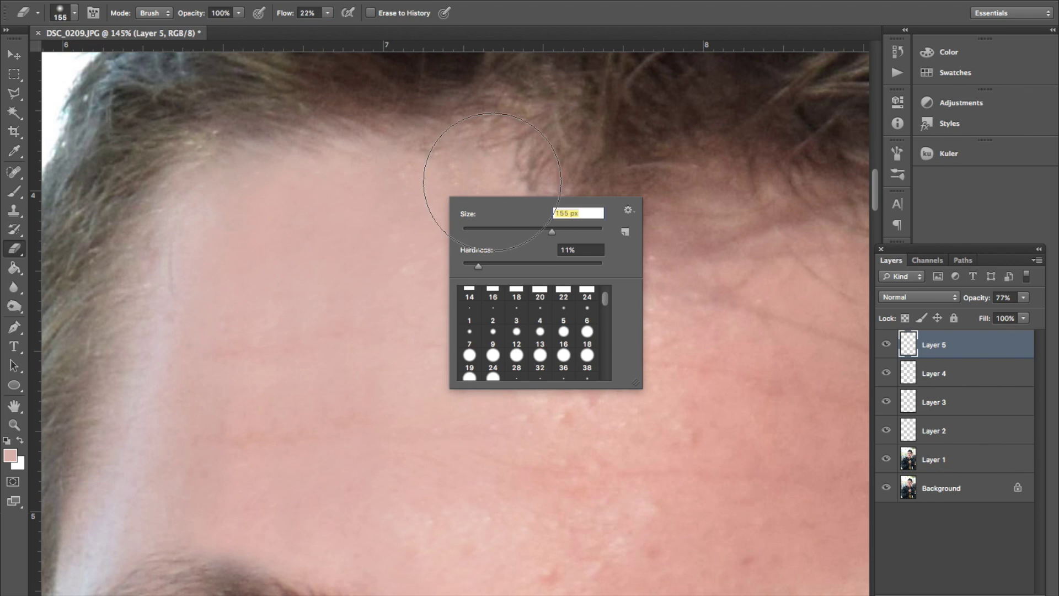
mouse_move(471, 167)
left_mouse_down()
mouse_move(475, 182)
mouse_move(362, 181)
mouse_move(262, 203)
mouse_move(429, 255)
mouse_move(556, 349)
left_mouse_up()
- Check the erased forehead area and reduce the Eraser to 43 px for finer work on Layer 5
scroll(527, 335, "down", 6)
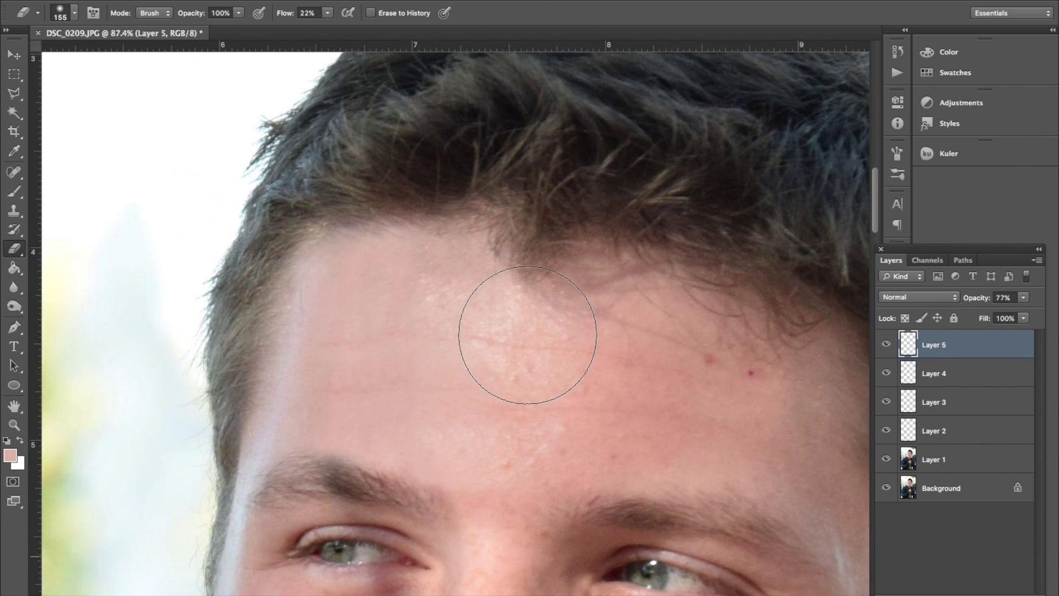
scroll(527, 334, "up", 3)
scroll(528, 335, "up", 2)
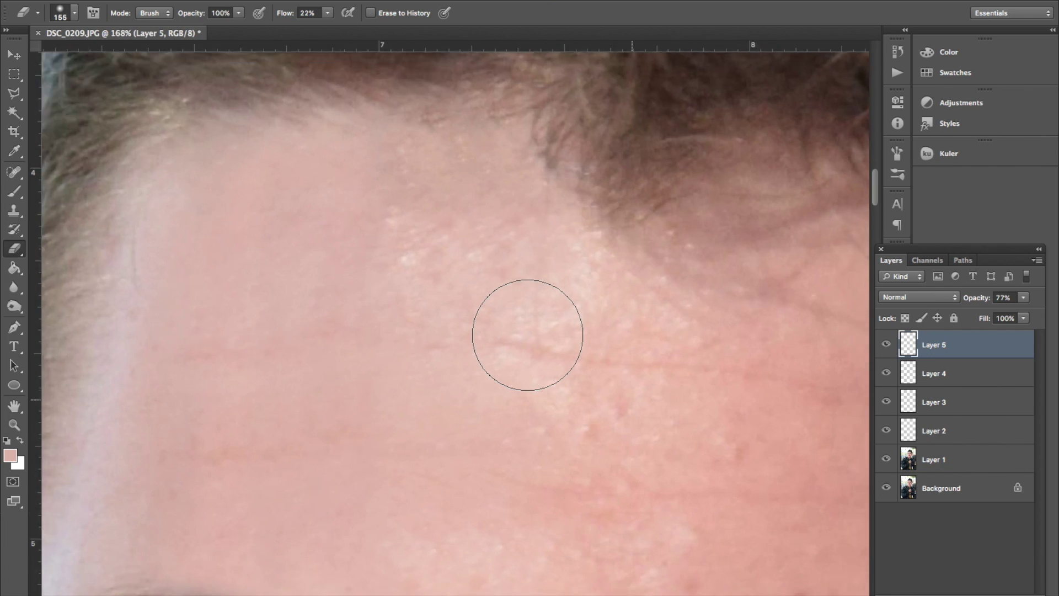
scroll(528, 335, "down", 6)
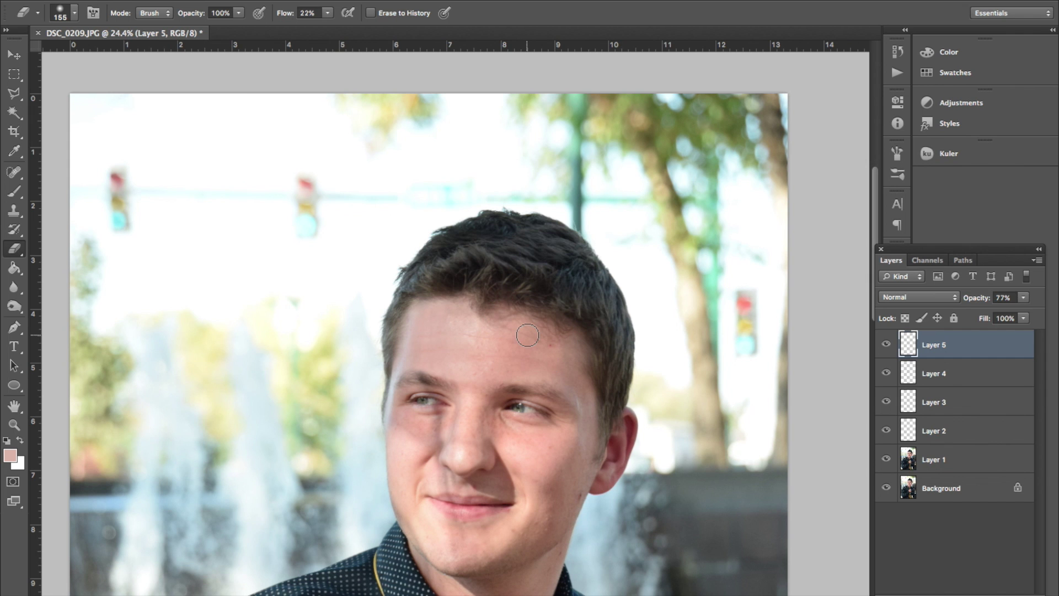
scroll(528, 334, "up", 6)
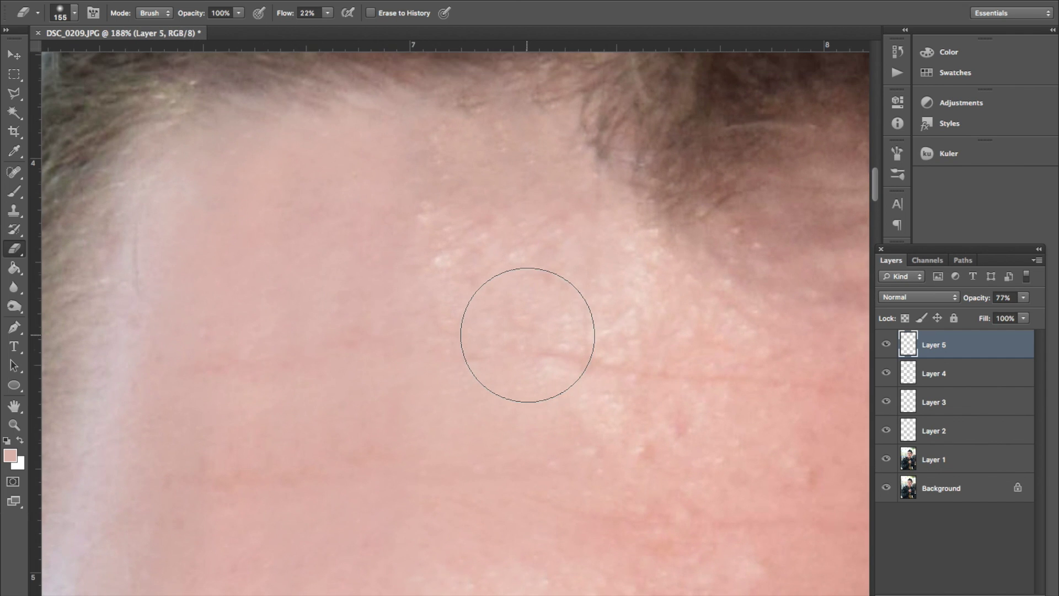
right_click(422, 113)
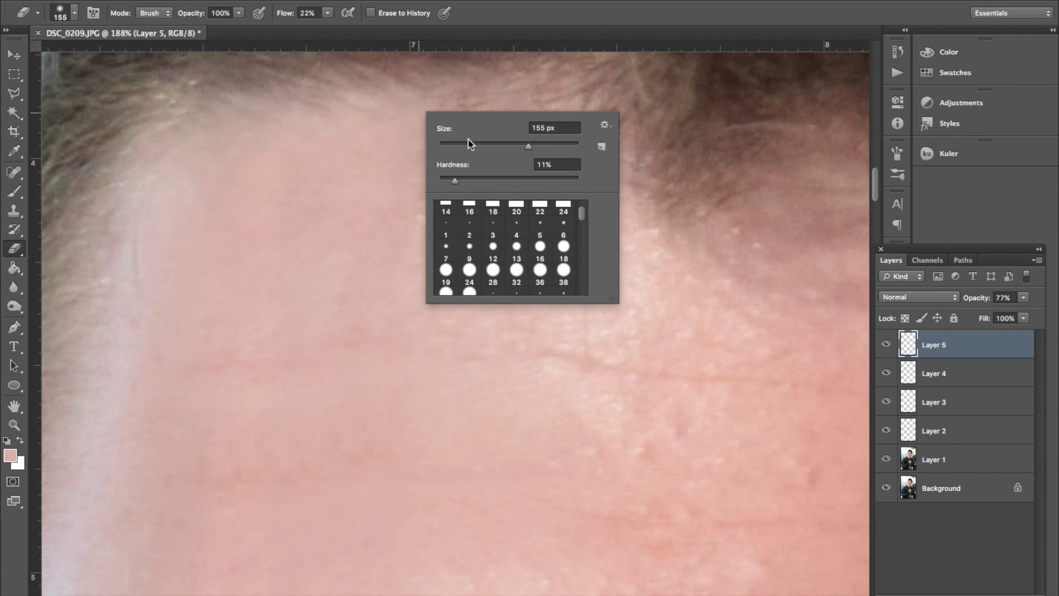
left_click_drag(472, 144, 473, 147)
scroll(471, 147, "right", 5)
scroll(425, 159, "left", 3)
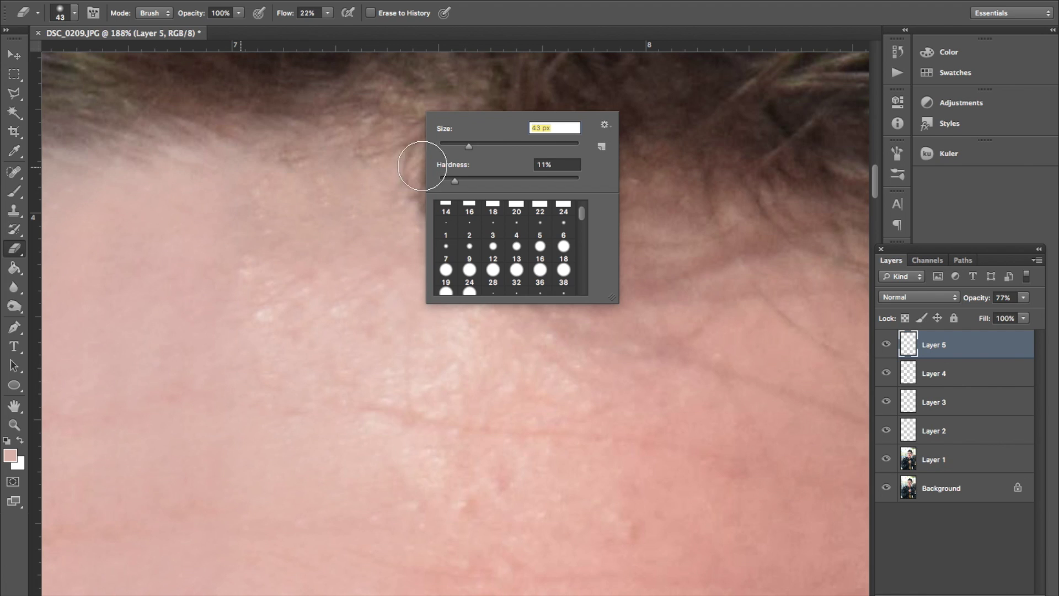
left_click(973, 339)
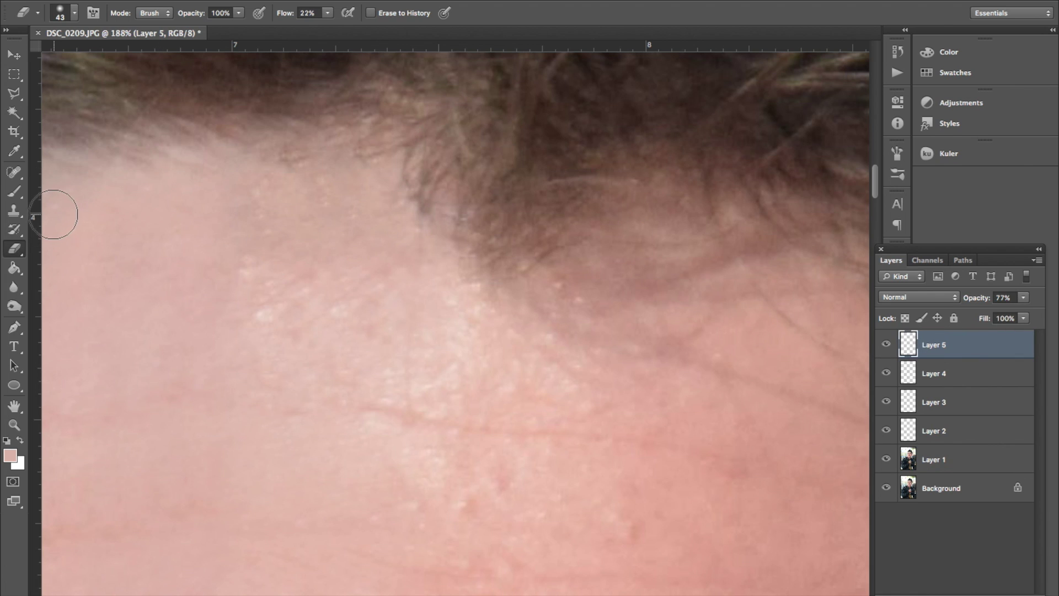
- Choose the Brush tool, sample the skin tone just below the hairline and set the brush size to 32 px
left_click(16, 190)
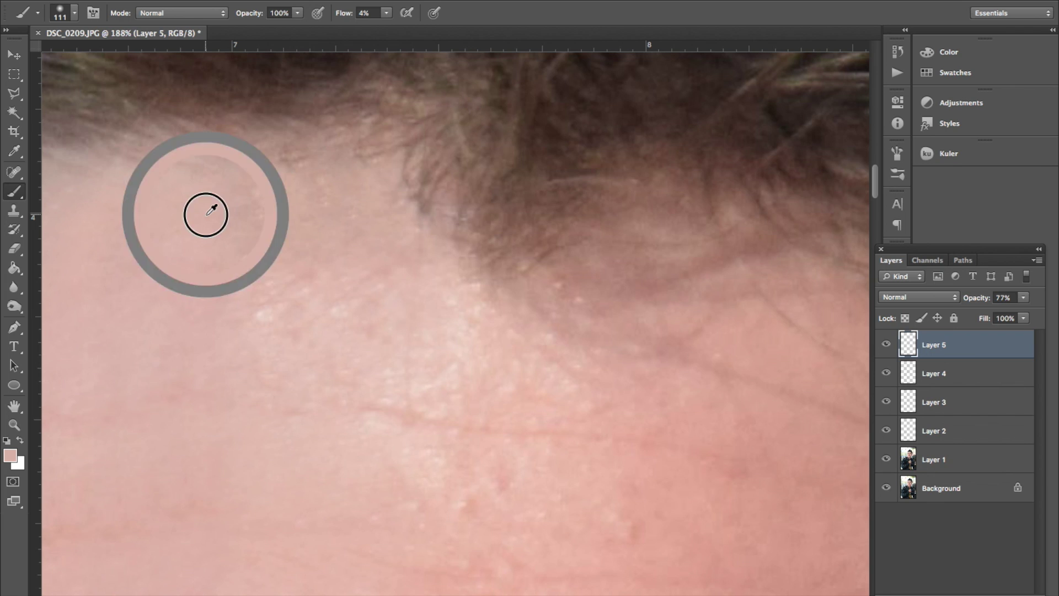
right_click(253, 218)
left_click_drag(307, 249, 295, 249)
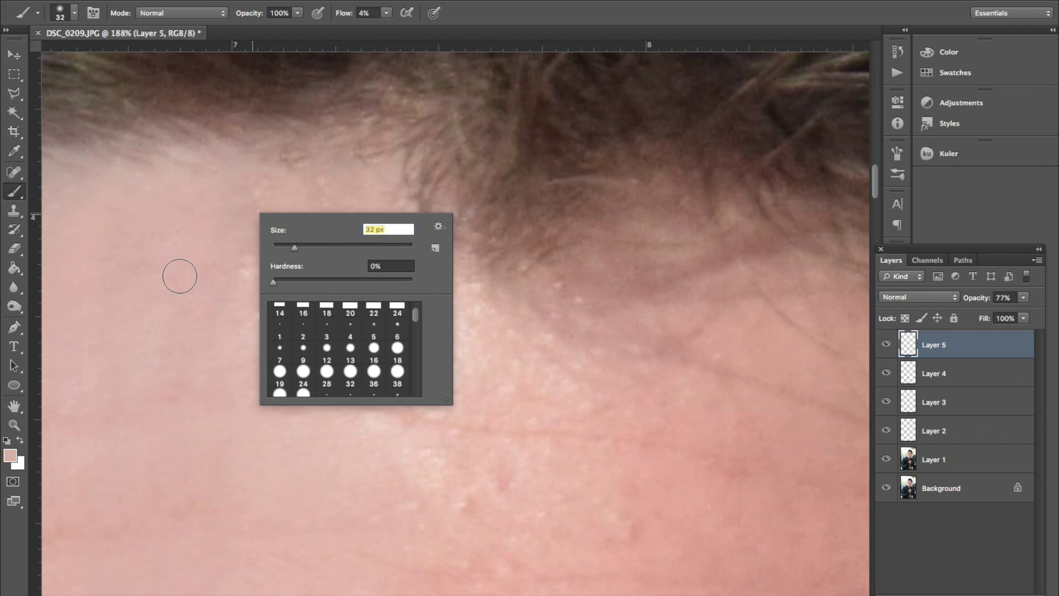
key("super+minus")
key("super+minus")
key("Return")
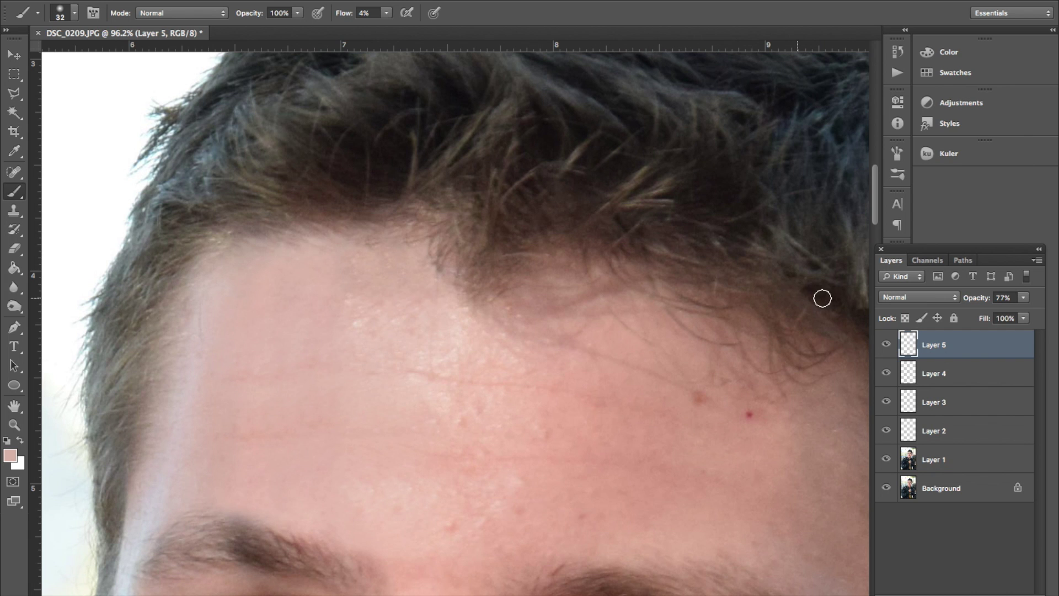
- Set the Brush to 50 px and dab the sampled skin tone onto the forehead just below the hairline on Layer 5
scroll(430, 318, "up", 4)
scroll(430, 319, "down", 6)
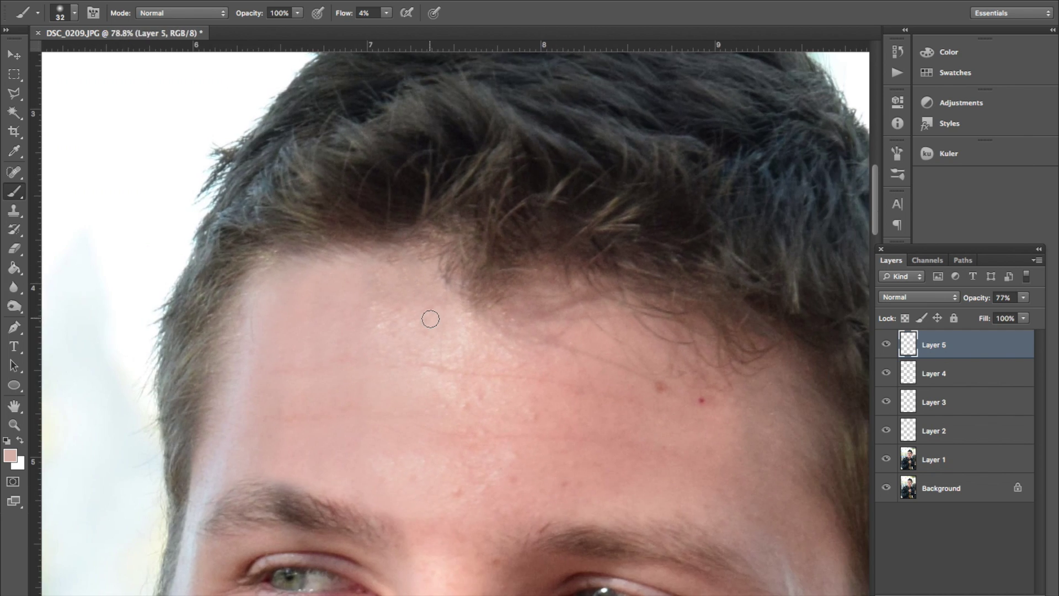
scroll(430, 319, "up", 8)
right_click(295, 231)
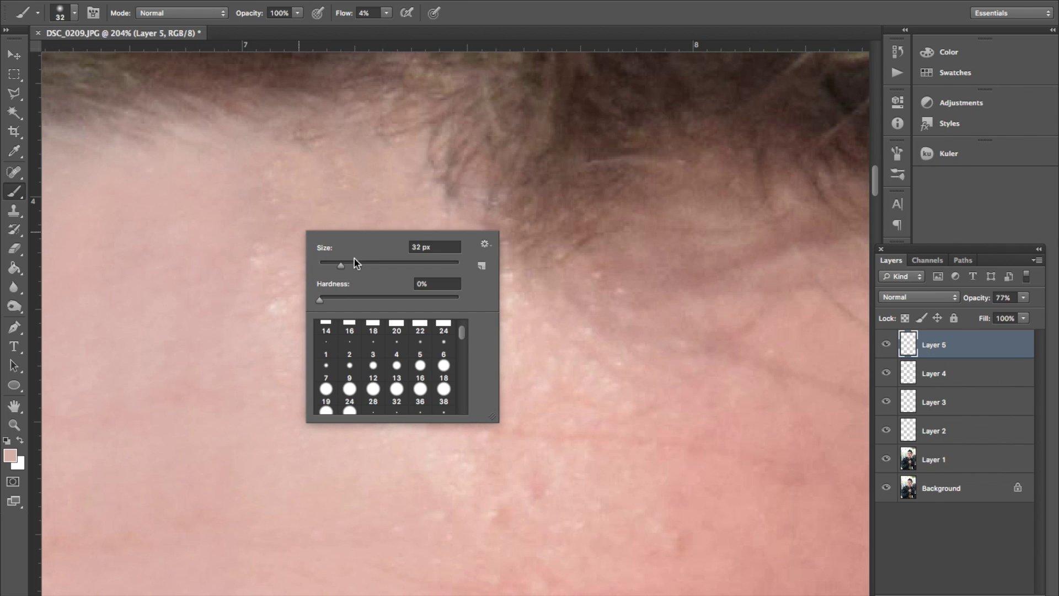
left_click_drag(354, 258, 360, 258)
left_click(274, 208)
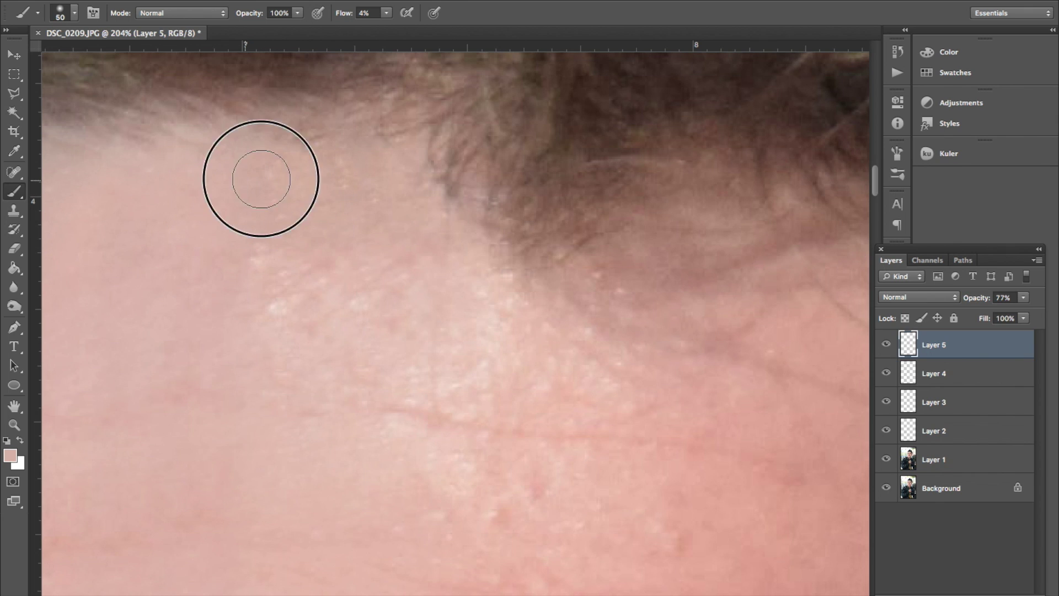
left_click(279, 178, "alt")
- Blend more skin tone along the hairline and upper forehead on Layer 5 with the 50 px Brush at 4% flow
right_click(273, 177)
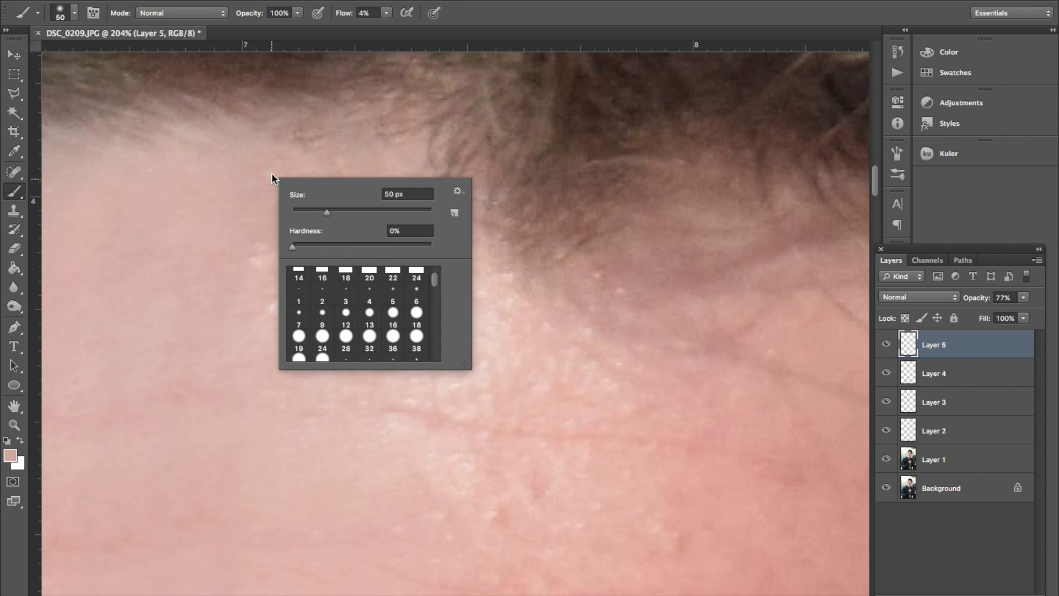
left_click(272, 175)
mouse_move(260, 181)
left_mouse_down()
mouse_move(227, 192)
mouse_move(250, 214)
mouse_move(238, 174)
mouse_move(226, 187)
mouse_move(261, 218)
mouse_move(202, 215)
mouse_move(386, 187)
mouse_move(365, 182)
mouse_move(362, 154)
mouse_move(375, 152)
mouse_move(355, 150)
mouse_move(338, 197)
mouse_move(355, 218)
mouse_move(341, 234)
mouse_move(199, 236)
mouse_move(215, 202)
left_mouse_up()
scroll(446, 166, "down", 3)
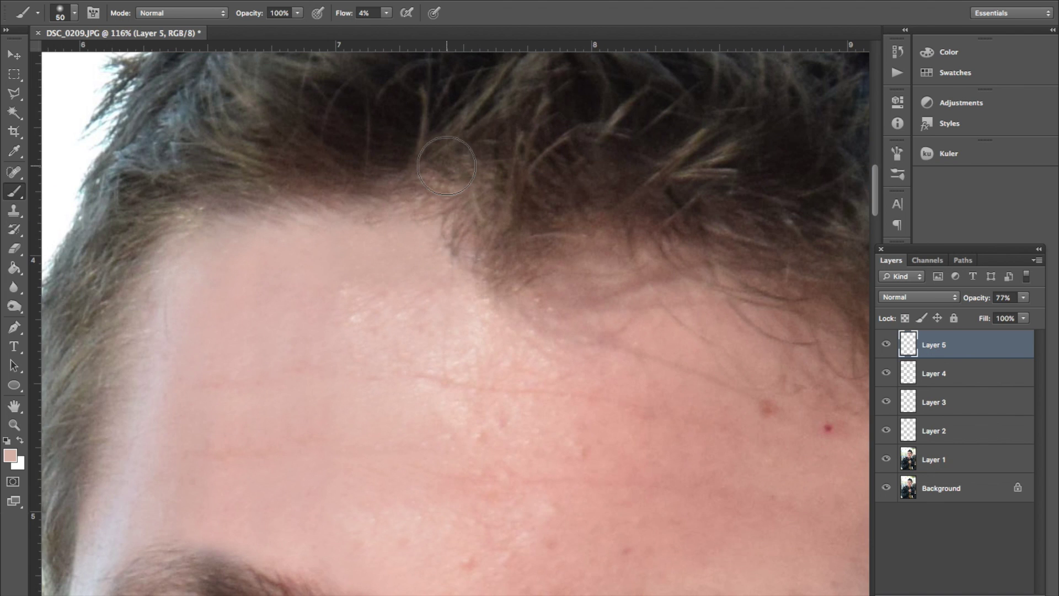
mouse_move(420, 227)
left_mouse_down()
mouse_move(337, 242)
mouse_move(289, 231)
mouse_move(392, 236)
mouse_move(446, 261)
mouse_move(352, 271)
left_mouse_up()
key("super+minus")
key("super+minus")
key("super+o")
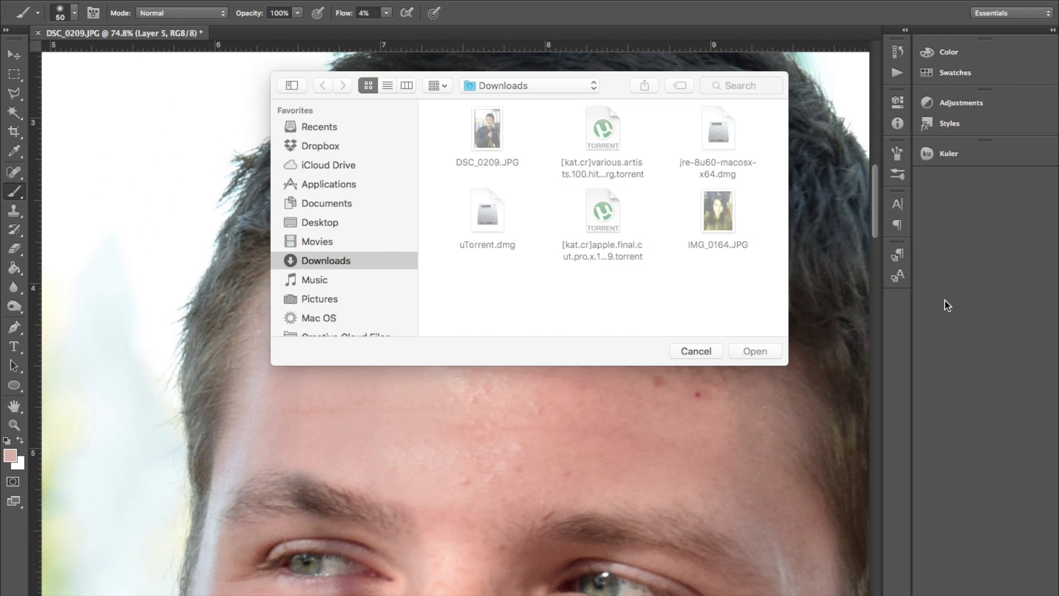
left_click(696, 352)
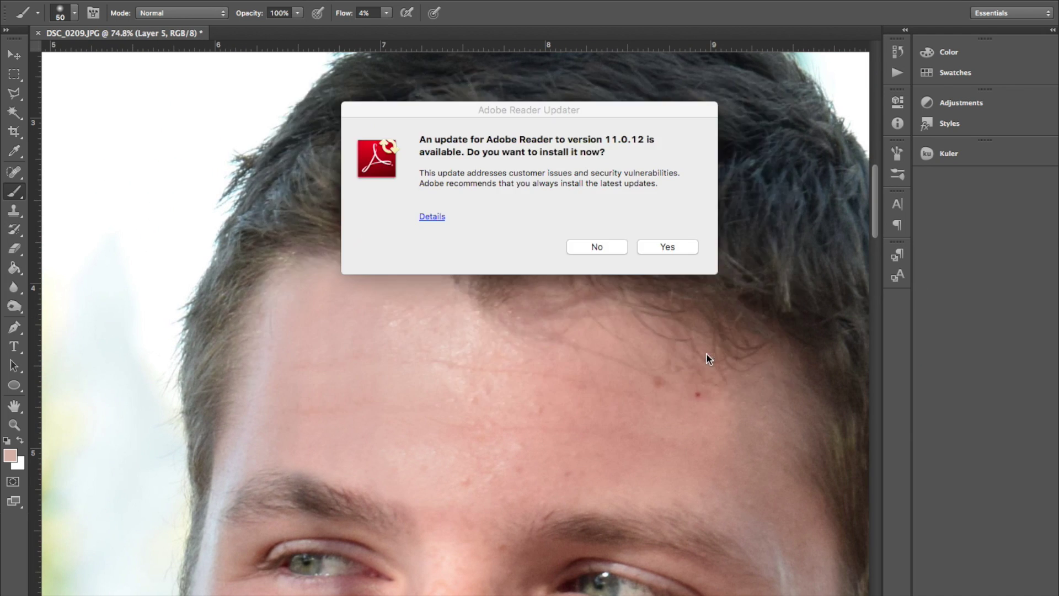
left_click(605, 246)
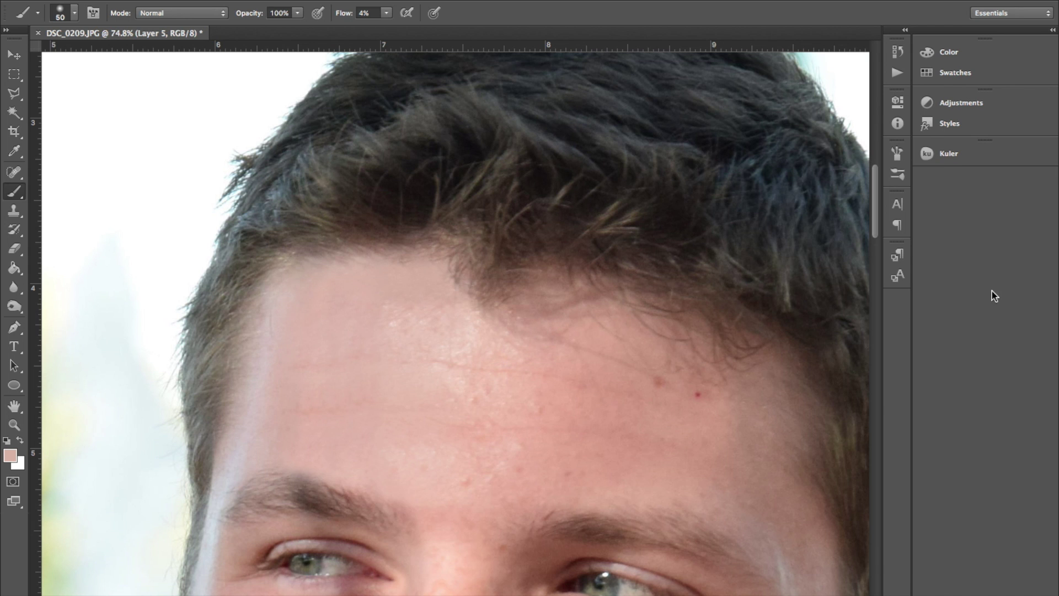
left_click(992, 291)
- Raise Layer 5's opacity to 100% and erase excess paint along the hairline with a 43 px Eraser at 22% flow
scroll(407, 228, "up", 2)
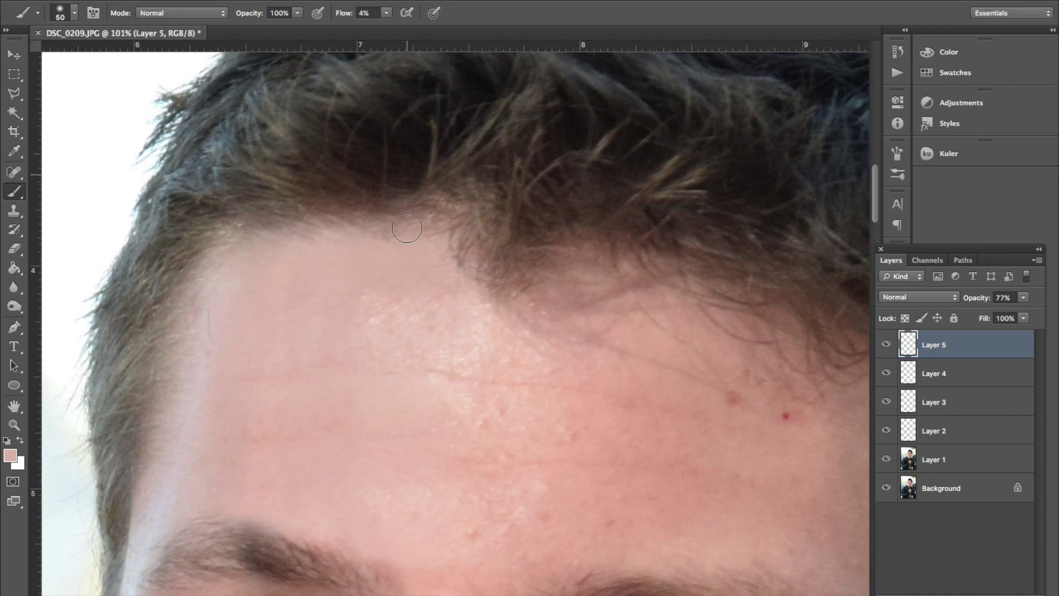
scroll(407, 228, "up", 2)
scroll(407, 228, "up", 2)
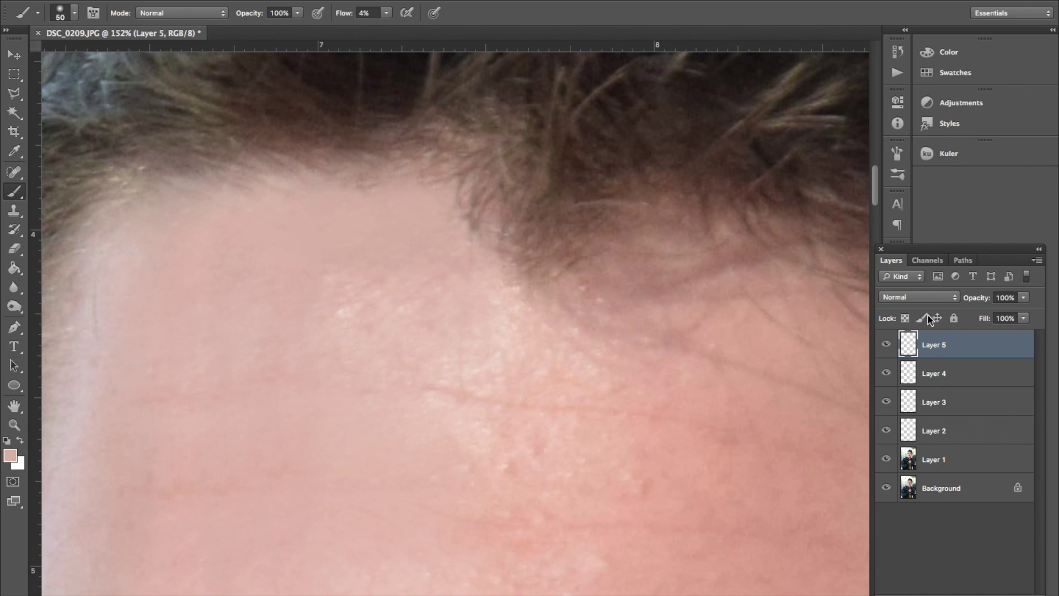
left_click(13, 249)
mouse_move(425, 160)
left_mouse_down()
mouse_move(416, 177)
mouse_move(359, 185)
mouse_move(457, 180)
mouse_move(409, 193)
mouse_move(274, 177)
mouse_move(280, 185)
left_mouse_up()
key("super+minus")
key("super+minus")
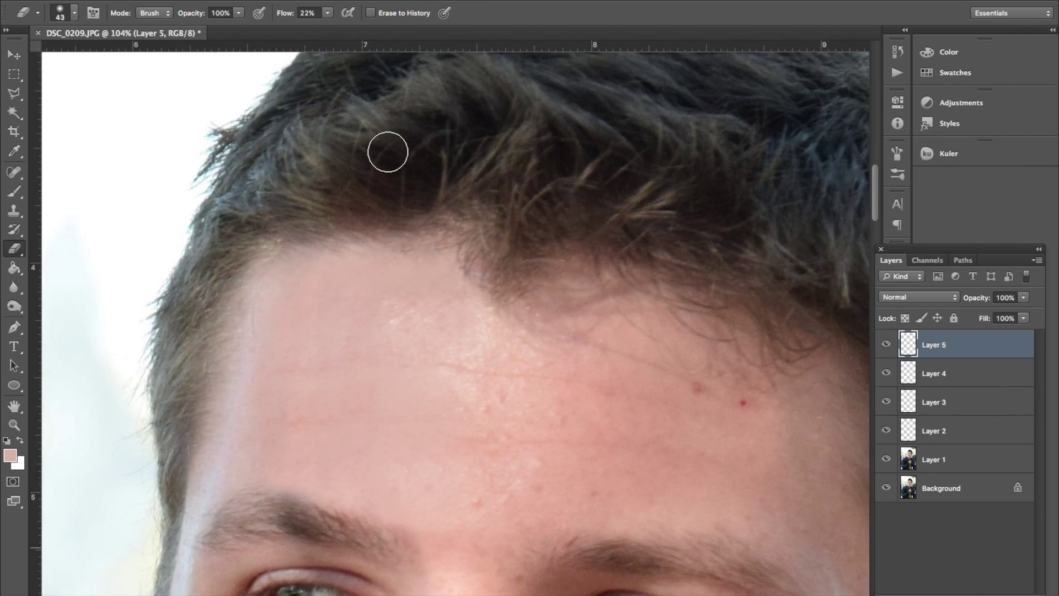
- Compare the retouched face with the original by hiding Layers 2 to 5 and showing them again
scroll(388, 152, "down", 4)
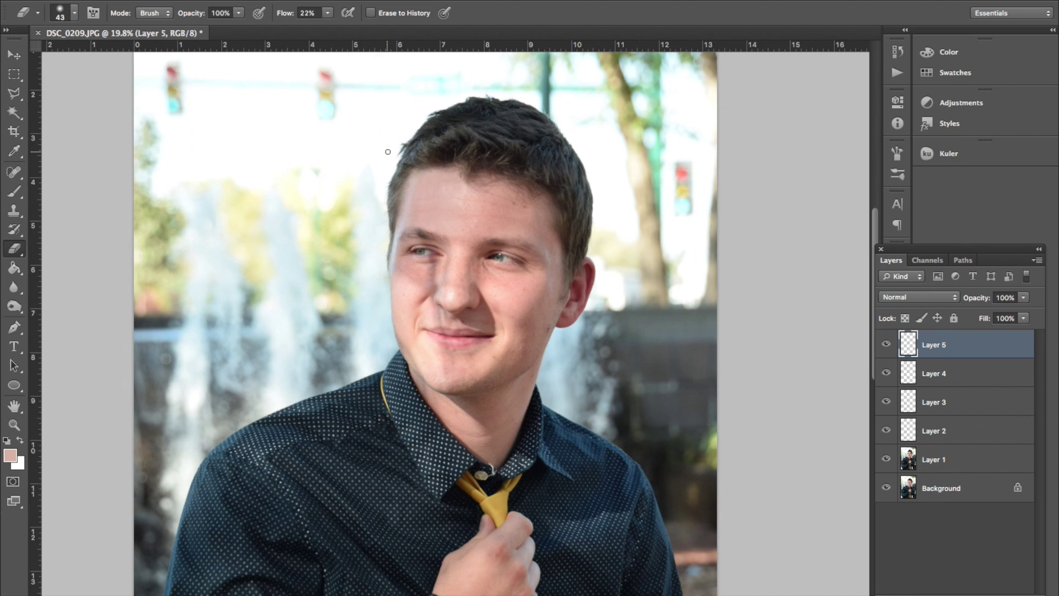
scroll(388, 151, "up", 4)
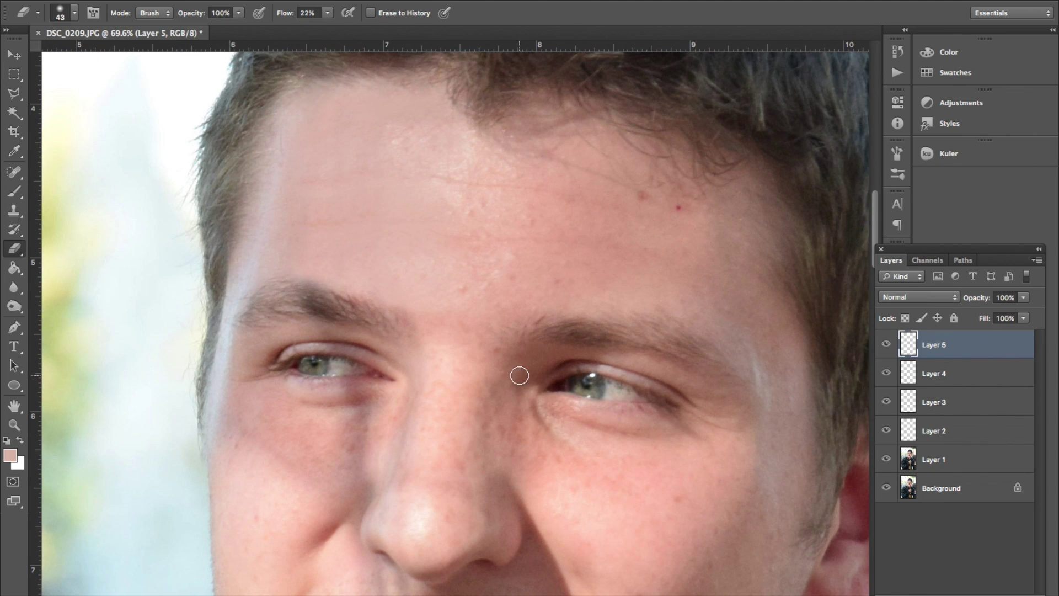
scroll(519, 376, "down", 2)
scroll(519, 375, "up", 1)
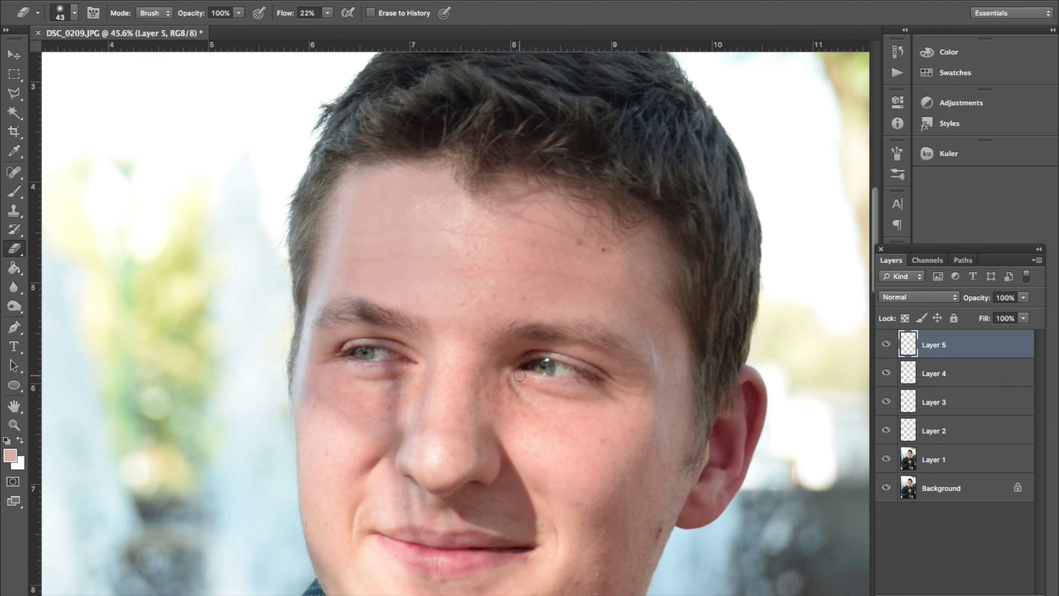
scroll(519, 376, "up", 1)
left_click_drag(886, 346, 886, 433)
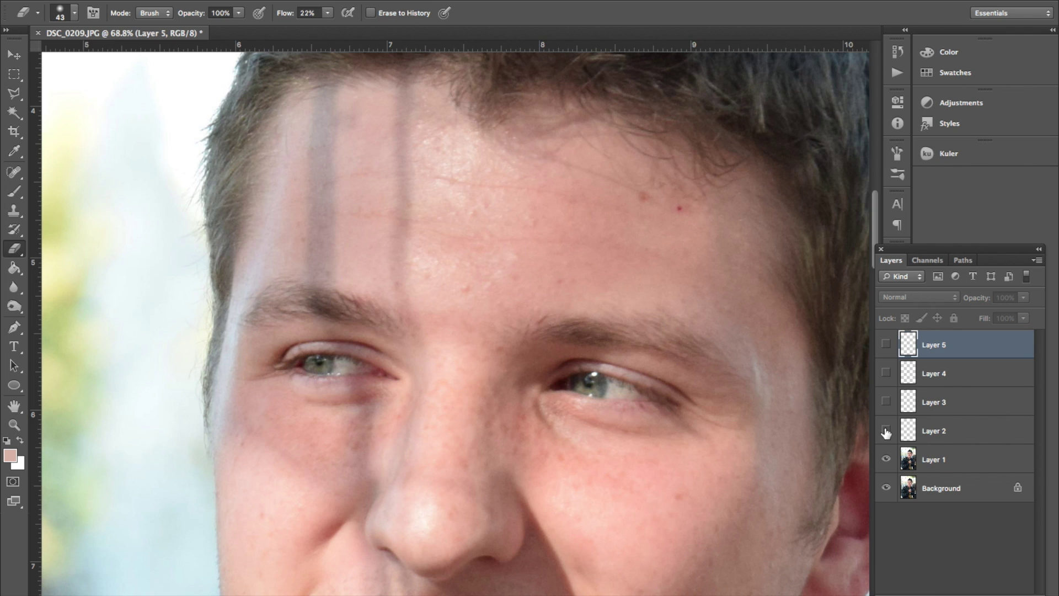
scroll(669, 475, "down", 3)
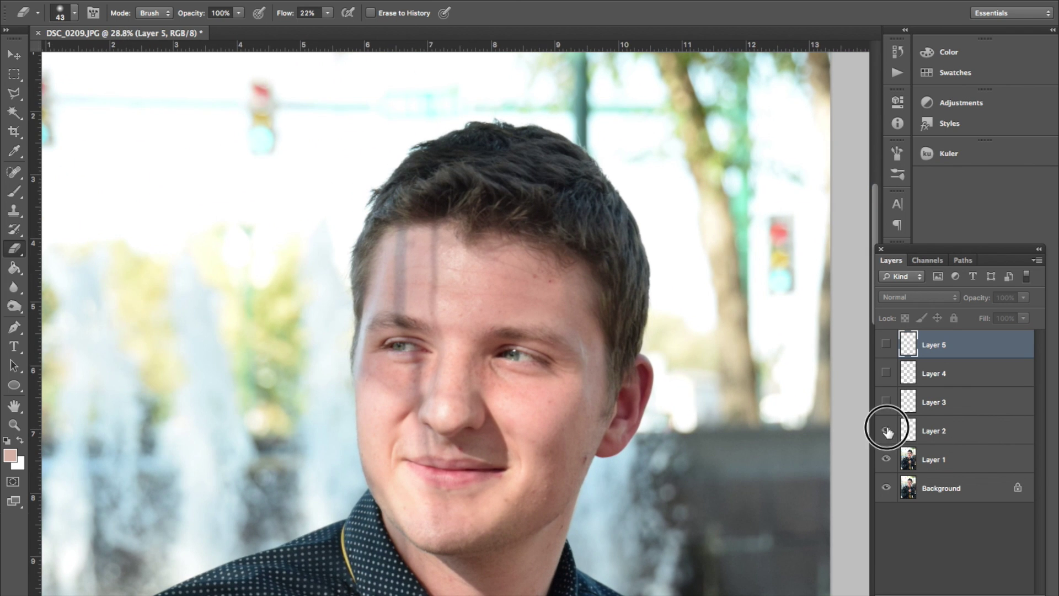
mouse_move(887, 431)
left_mouse_down()
mouse_move(886, 344)
mouse_move(891, 452)
mouse_move(887, 338)
mouse_move(882, 397)
mouse_move(887, 349)
left_mouse_up()
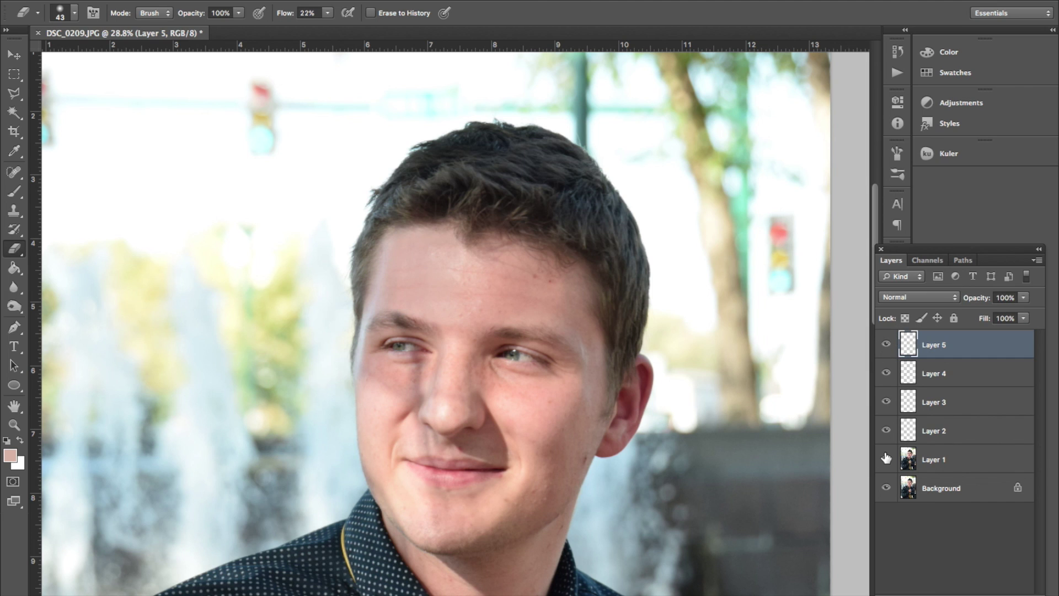
mouse_move(886, 442)
left_mouse_down()
mouse_move(891, 338)
mouse_move(895, 438)
left_mouse_up()
- Examine the forehead above the eyebrows with Layer 5 hidden and shown, leaving the layer visible
scroll(551, 350, "up", 10)
scroll(482, 224, "up", 1)
scroll(482, 225, "left", 1)
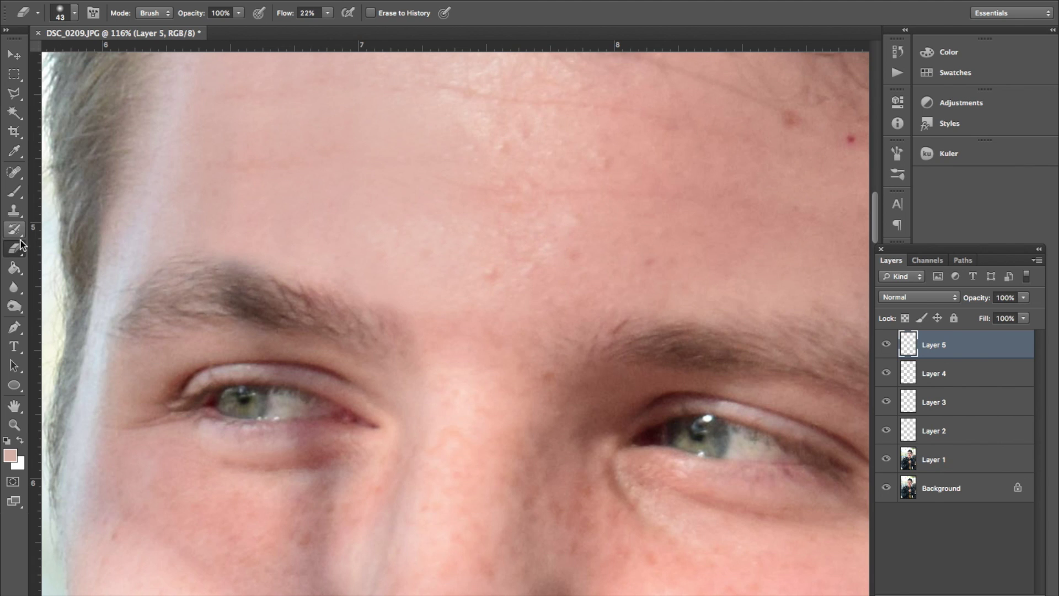
left_click(885, 345)
left_click(885, 344)
left_click(885, 345)
left_click(961, 345)
left_click(870, 340)
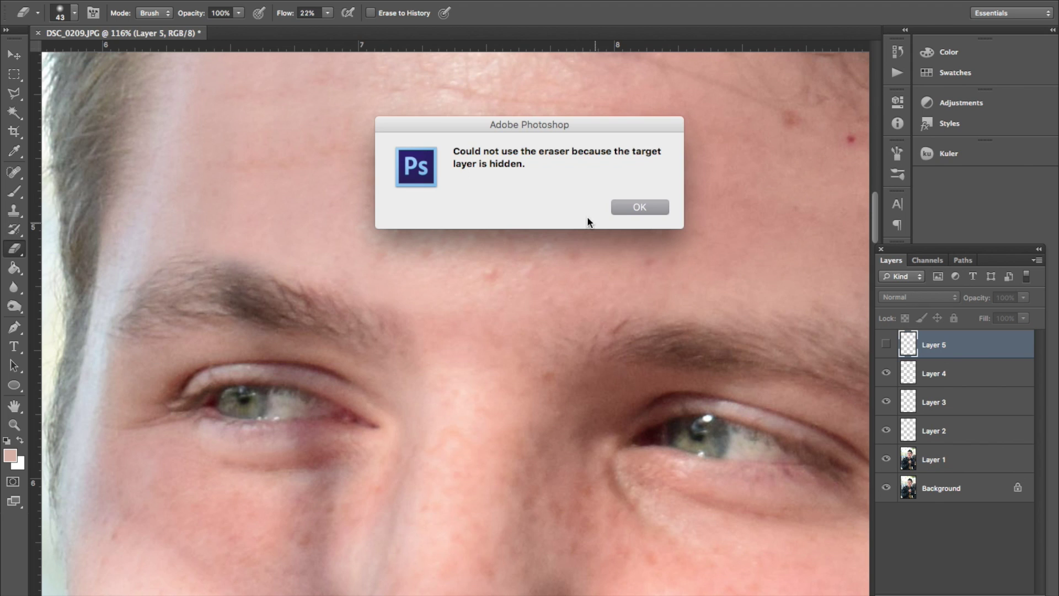
left_click(642, 208)
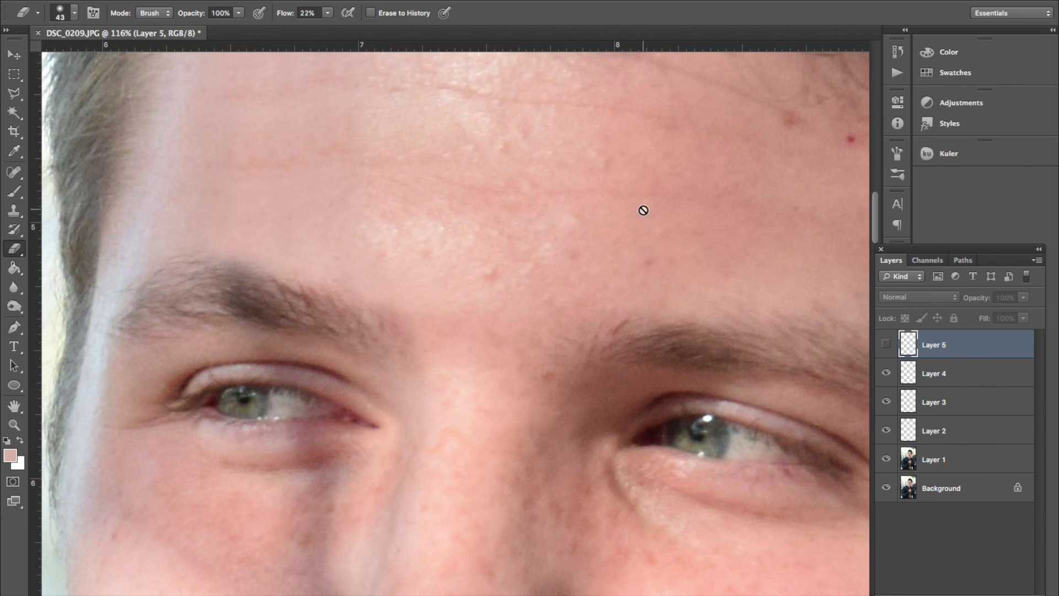
left_click(886, 344)
- Set the Eraser to 129 px with 0% hardness and soften the Layer 5 paint on the lower forehead above the eyebrows
right_click(471, 237)
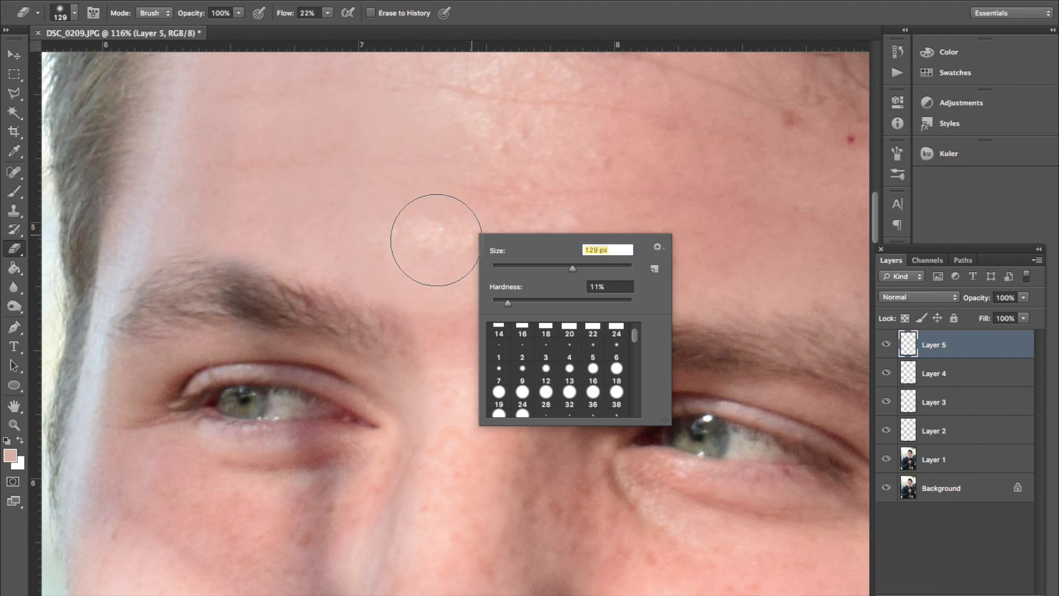
left_click_drag(508, 302, 491, 302)
mouse_move(430, 248)
left_mouse_down()
mouse_move(495, 235)
mouse_move(492, 220)
mouse_move(425, 250)
mouse_move(458, 289)
mouse_move(398, 260)
mouse_move(414, 253)
mouse_move(475, 147)
mouse_move(465, 293)
mouse_move(407, 267)
mouse_move(492, 321)
left_mouse_up()
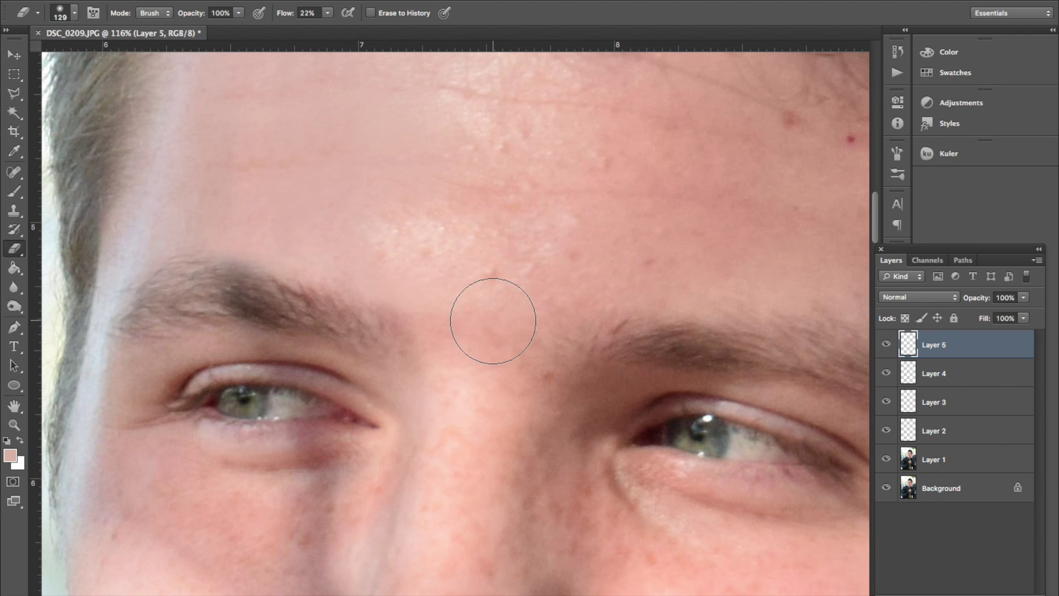
scroll(485, 293, "down", 4)
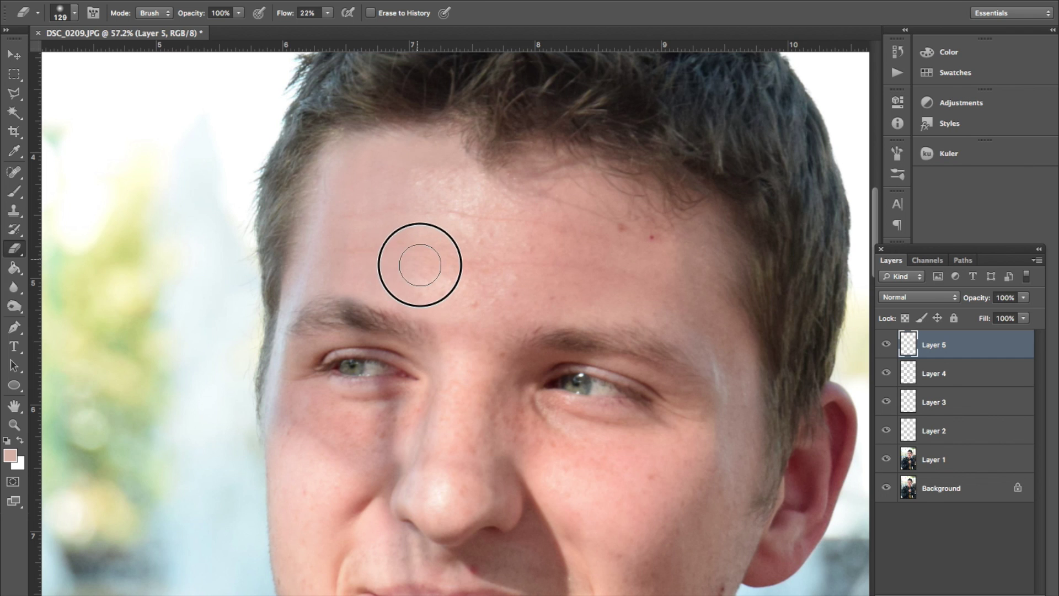
scroll(563, 293, "down", 5)
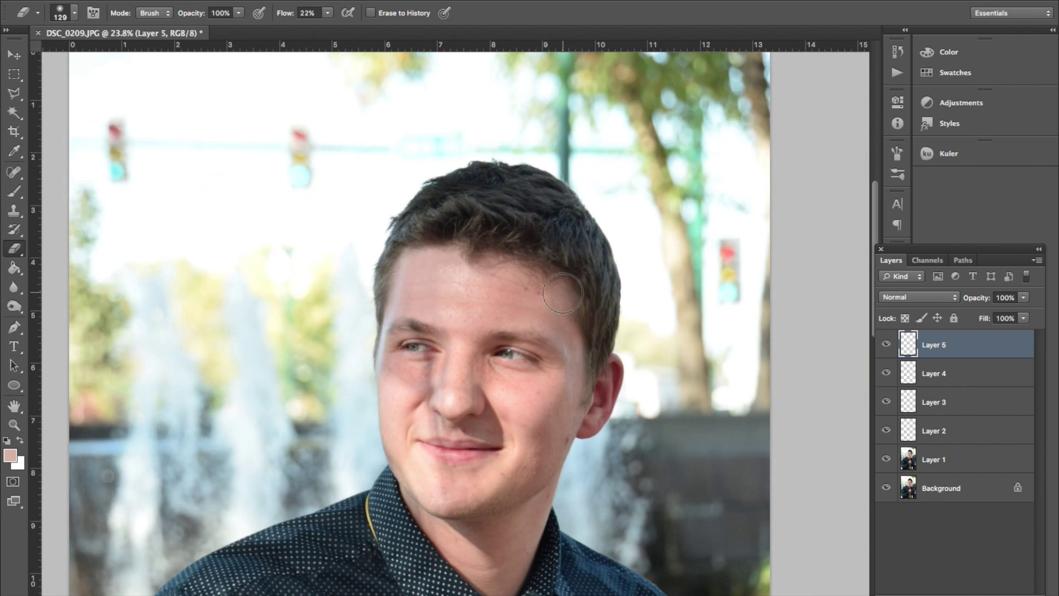
scroll(563, 293, "up", 2)
- Erase Layer 5 paint from the hairline across the middle forehead with the soft 129 px Eraser at 22% flow
right_click(457, 302)
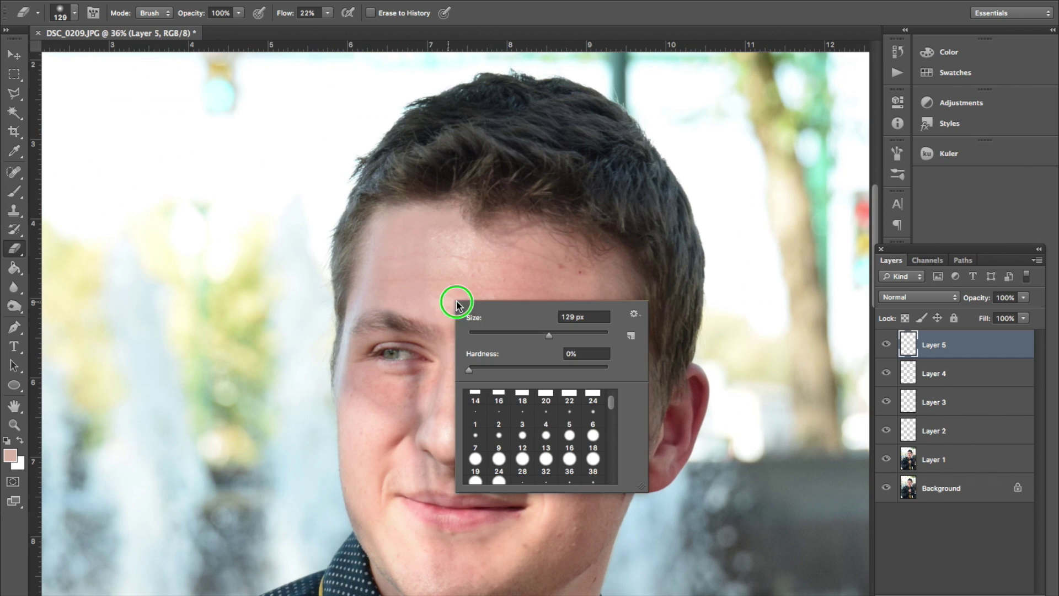
left_click(446, 235)
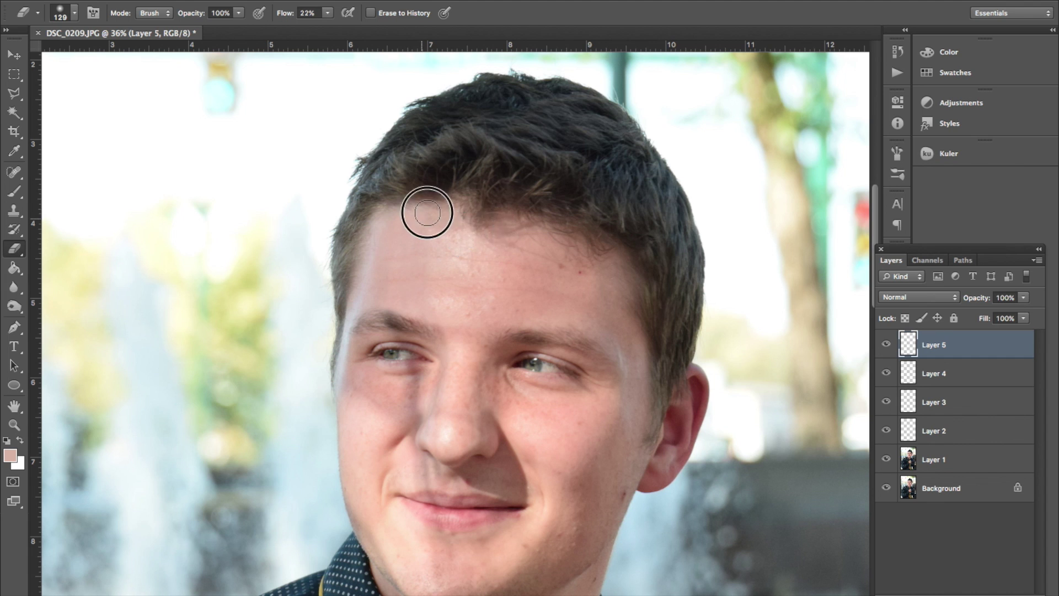
left_click_drag(447, 212, 537, 261)
scroll(537, 260, "up", 5)
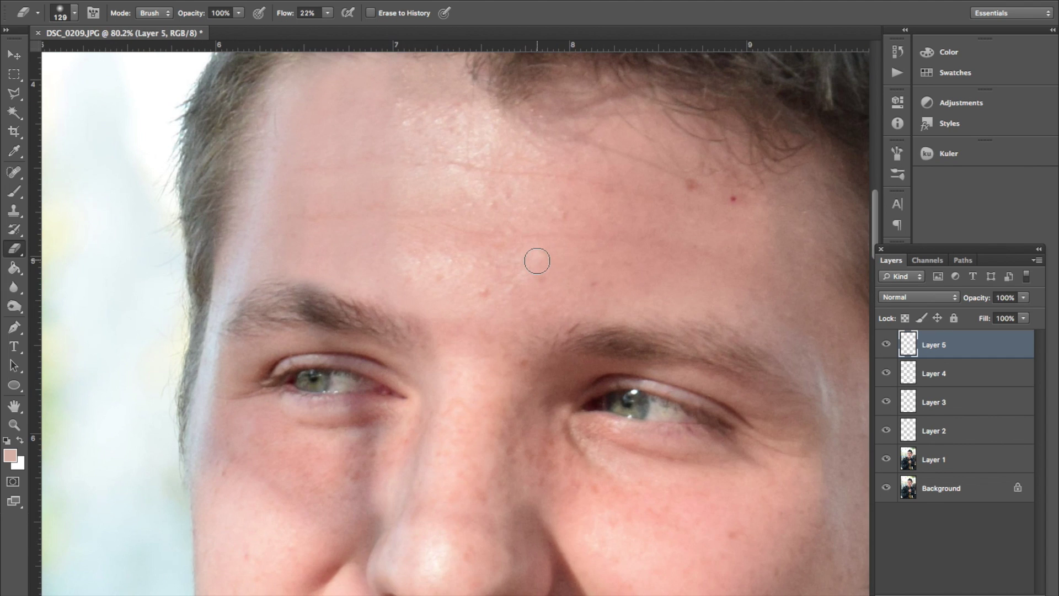